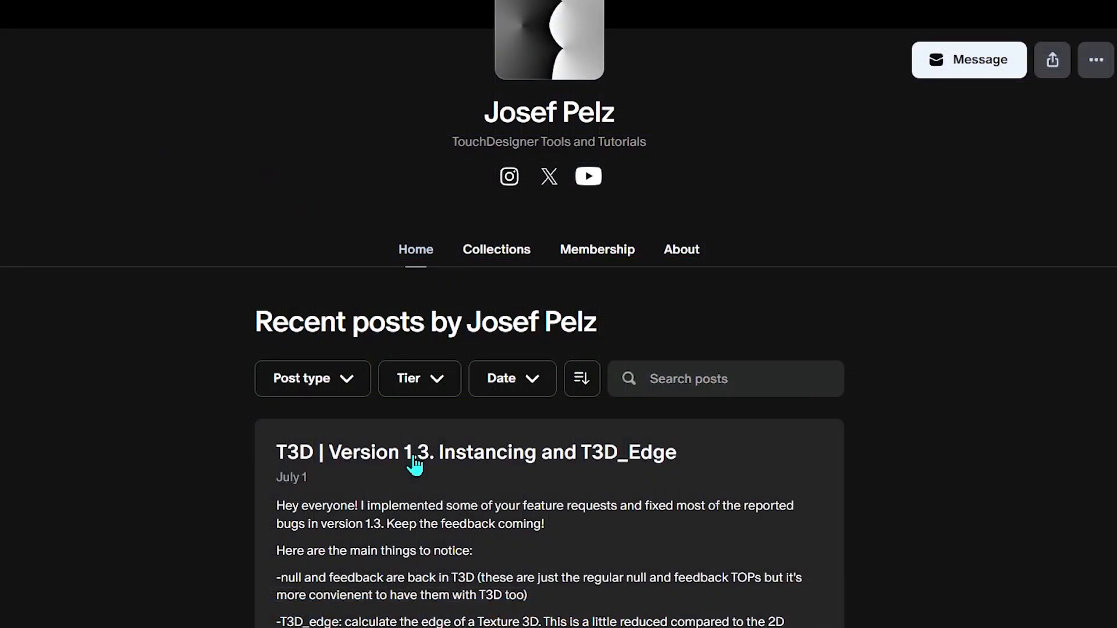
- Locate the tox download in the T3D Version 1.3 post, and view the T3D operator list in TouchDesigner's operator creation dialog
{"action": "left_click", "coordinate": [414, 460]}
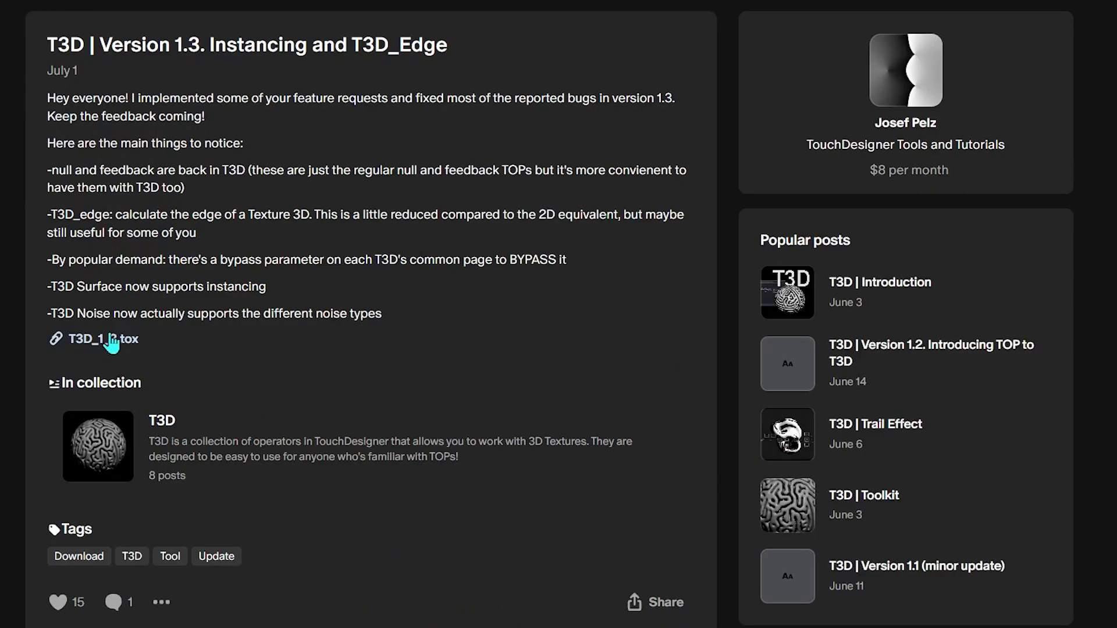
{"action": "left_click_drag", "start_coordinate": [145, 340], "coordinate": [46, 342]}
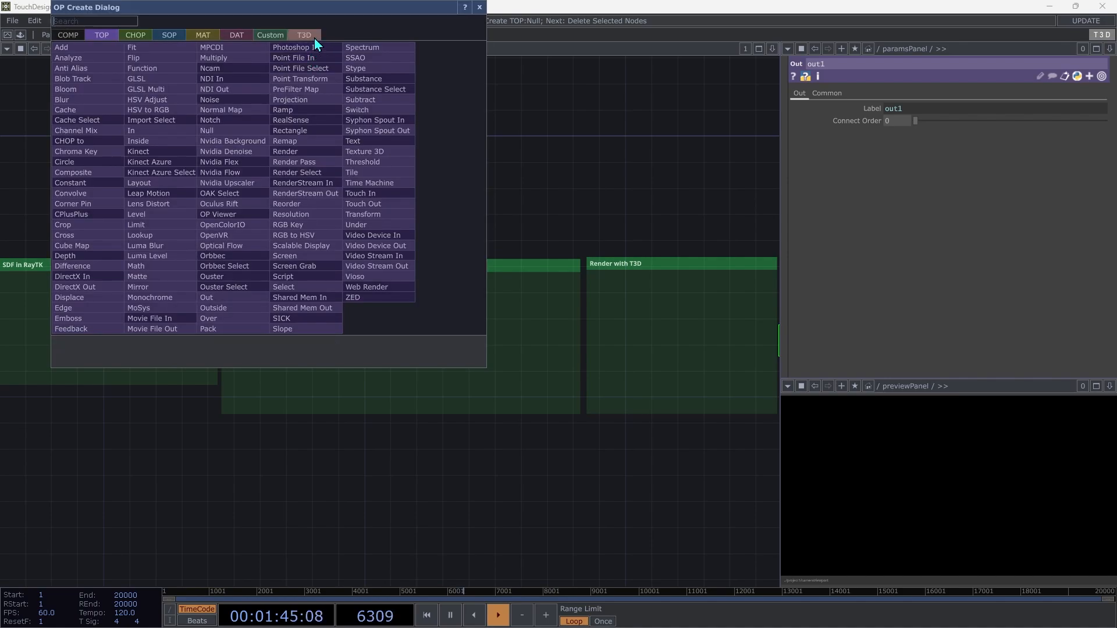
{"action": "left_click", "coordinate": [302, 35]}
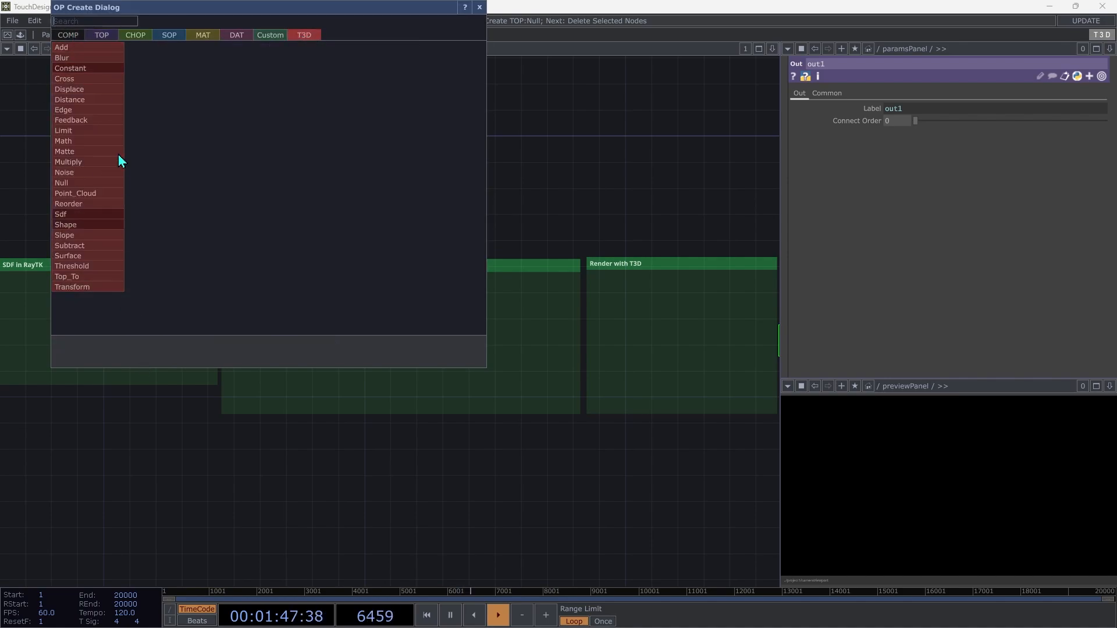
{"action": "left_click", "coordinate": [479, 8]}
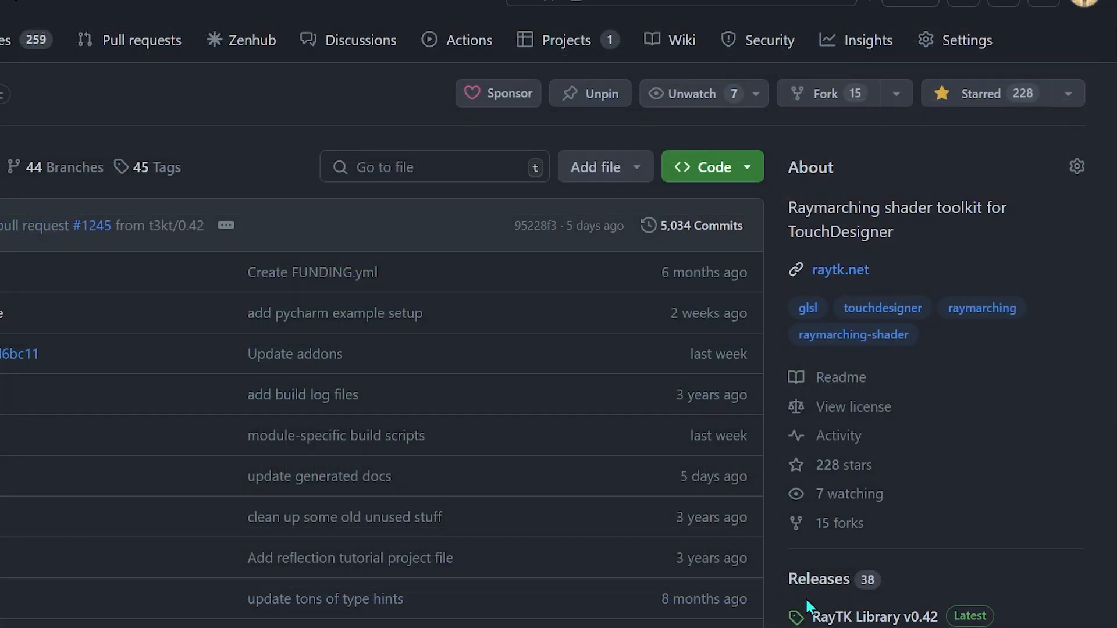
- Review the RayTK Library v0.42 release notes and locate RaytkVolumes-0.42.tox in the RayTK Addons v0.42 post
{"action": "left_click", "coordinate": [794, 575]}
{"action": "scroll", "coordinate": [503, 376], "scroll_direction": "down", "scroll_amount": 20}
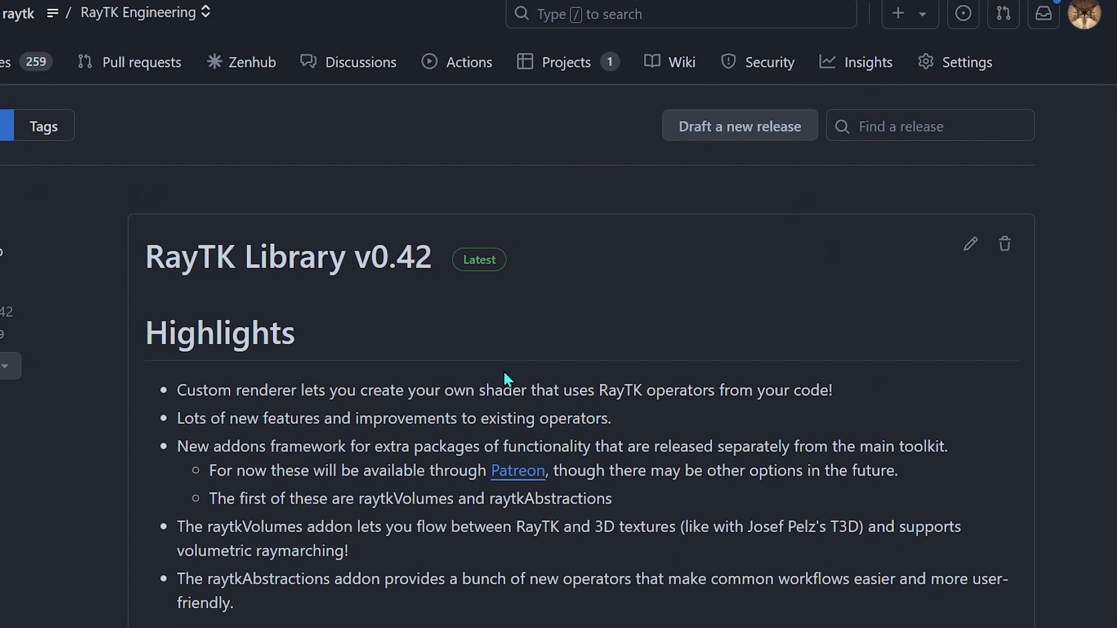
{"action": "scroll", "coordinate": [481, 387], "scroll_direction": "down", "scroll_amount": 8}
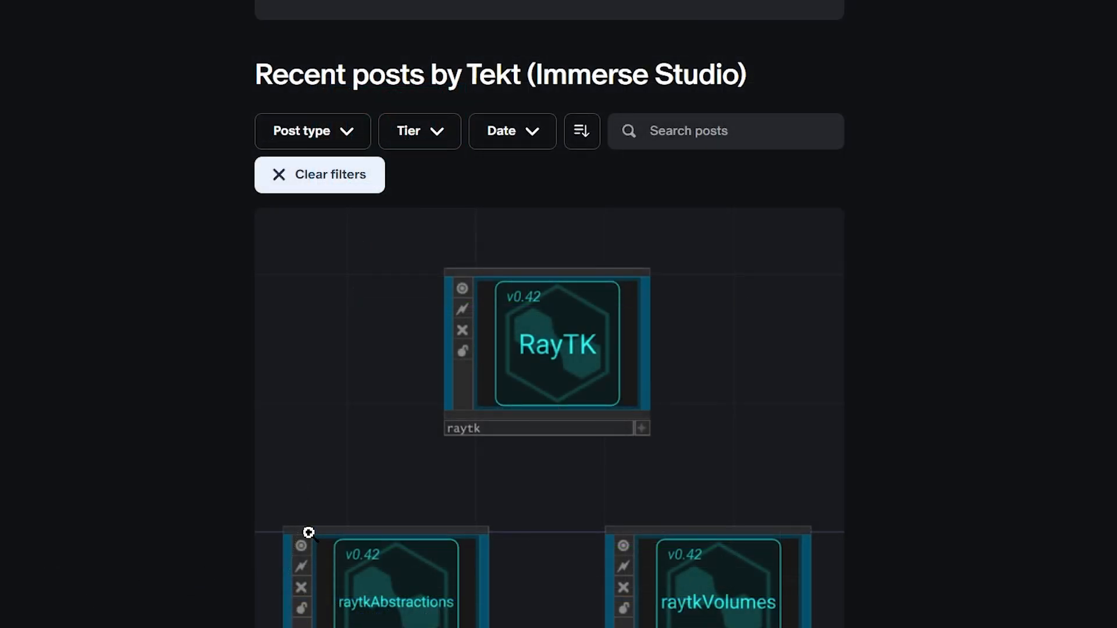
{"action": "scroll", "coordinate": [309, 533], "scroll_direction": "down", "scroll_amount": 10}
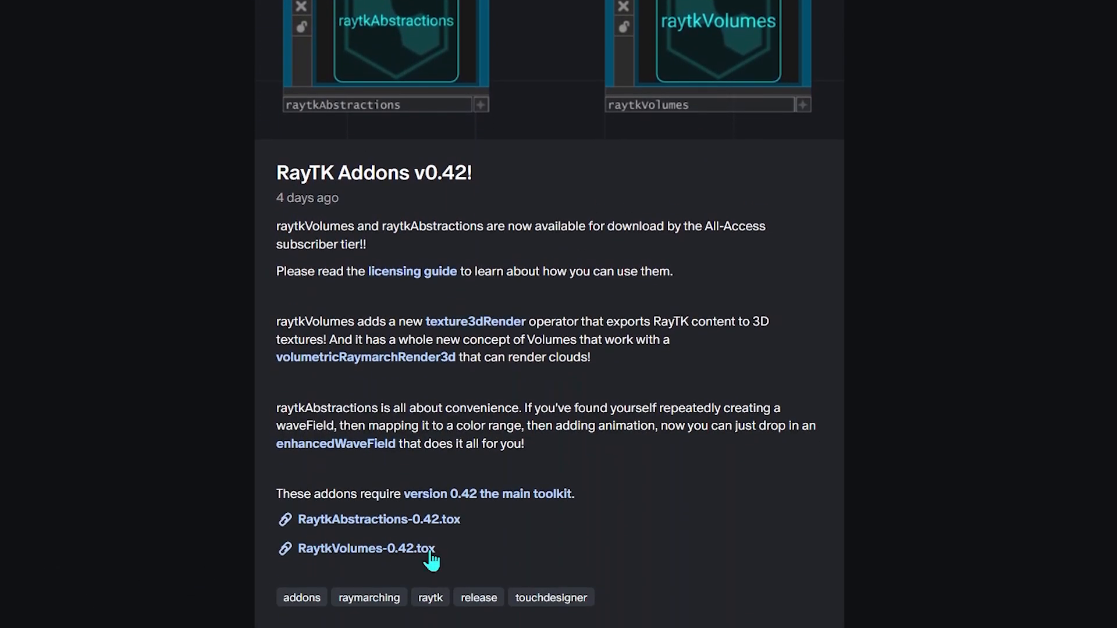
{"action": "left_click_drag", "start_coordinate": [438, 550], "coordinate": [295, 559]}
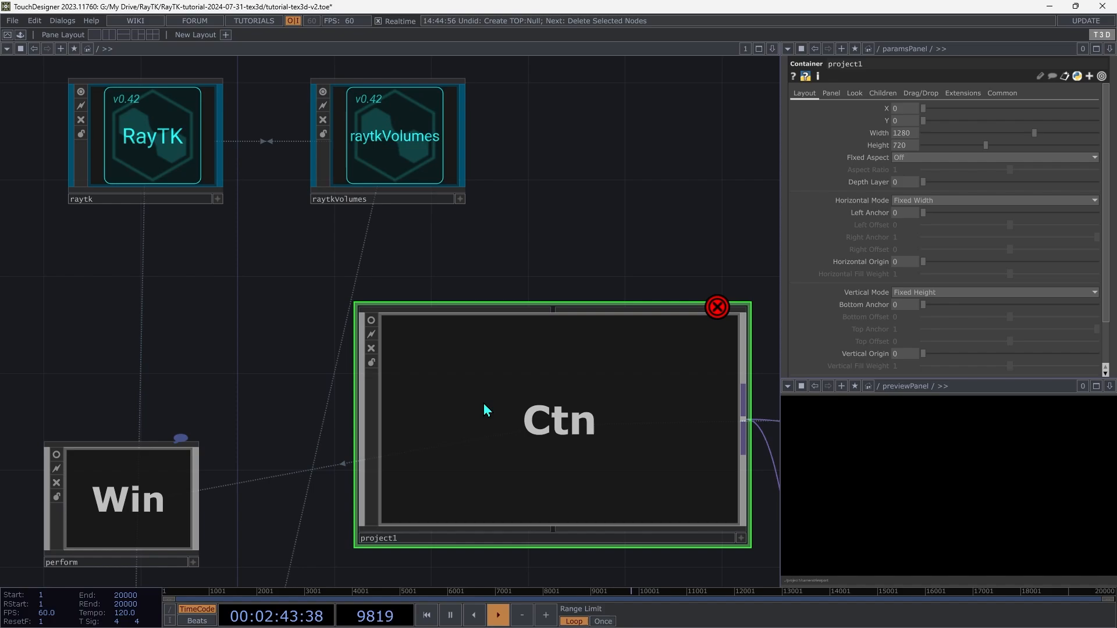
- Enter the project1 container and place a RayTK boxFrameSdf operator in the "SDF in RayTK" area
{"action": "double_click", "coordinate": [484, 410]}
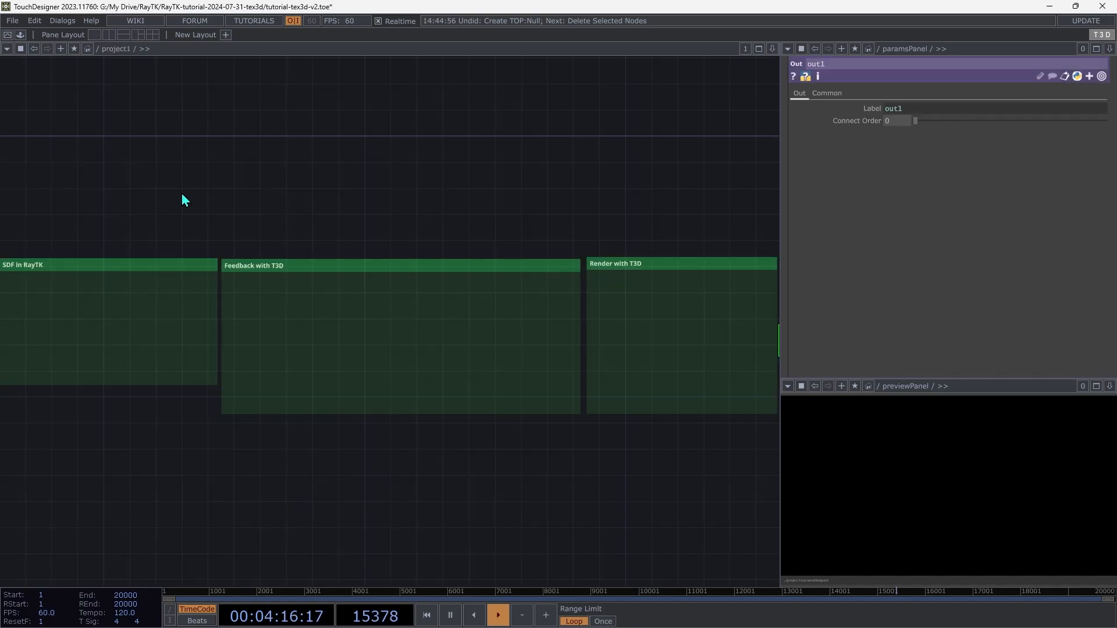
{"action": "scroll", "coordinate": [182, 200], "scroll_direction": "up", "scroll_amount": 5}
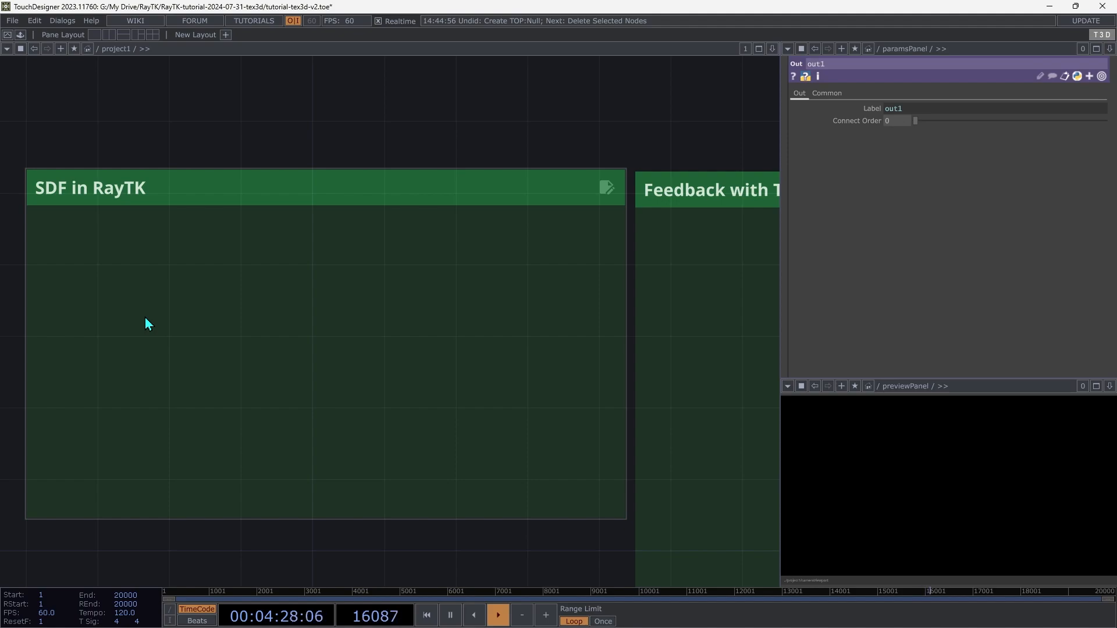
{"action": "key", "text": "alt+r"}
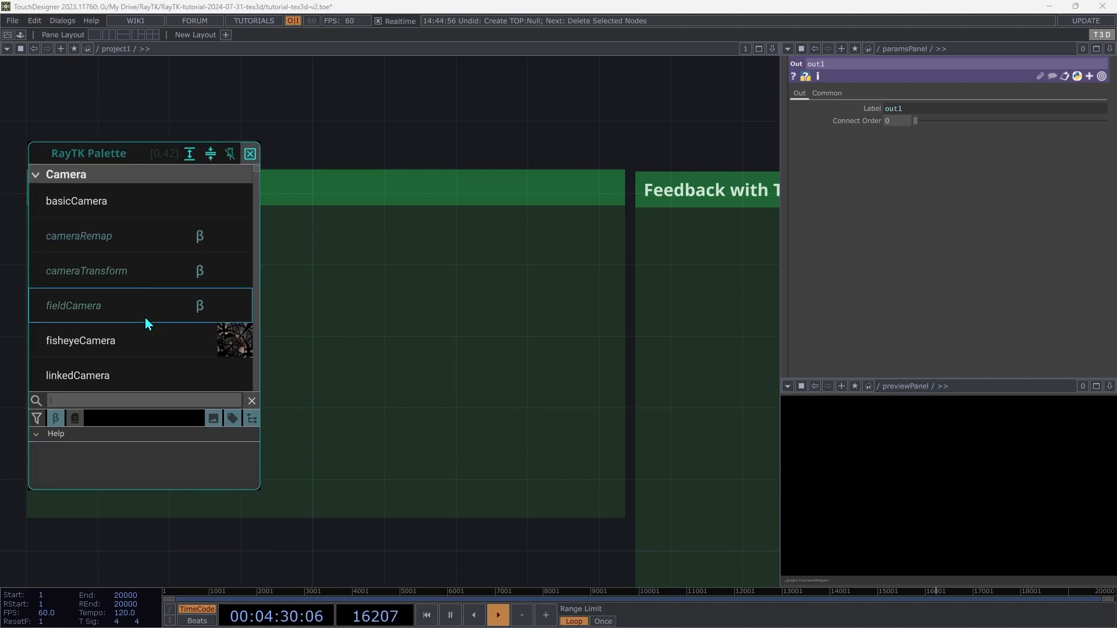
{"action": "type", "text": "boxf"}
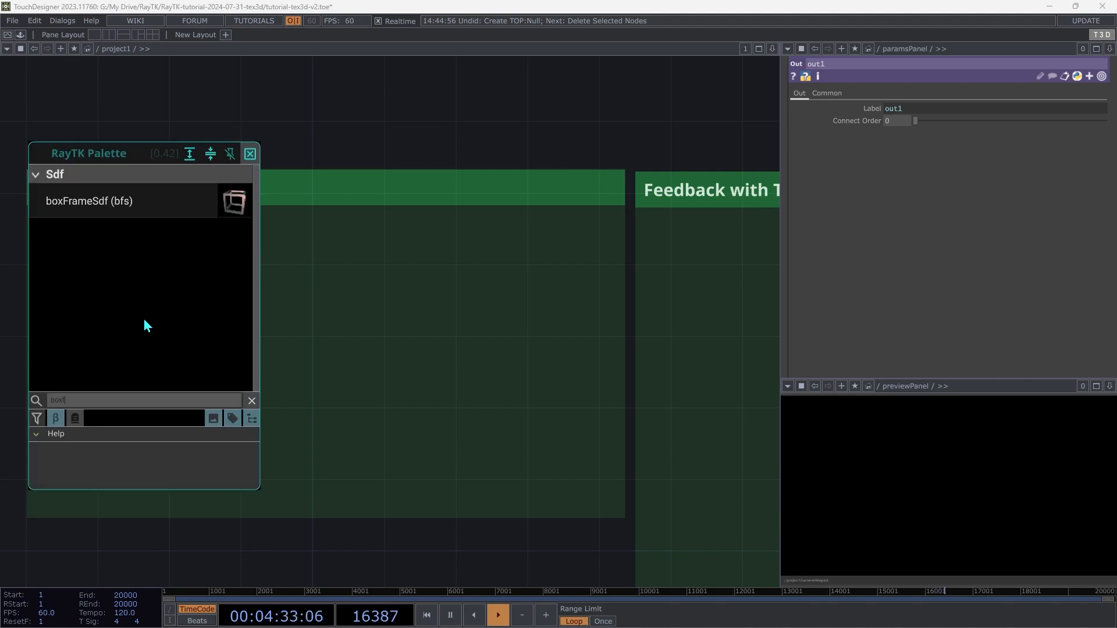
{"action": "left_click", "coordinate": [114, 213]}
{"action": "left_click", "coordinate": [128, 317]}
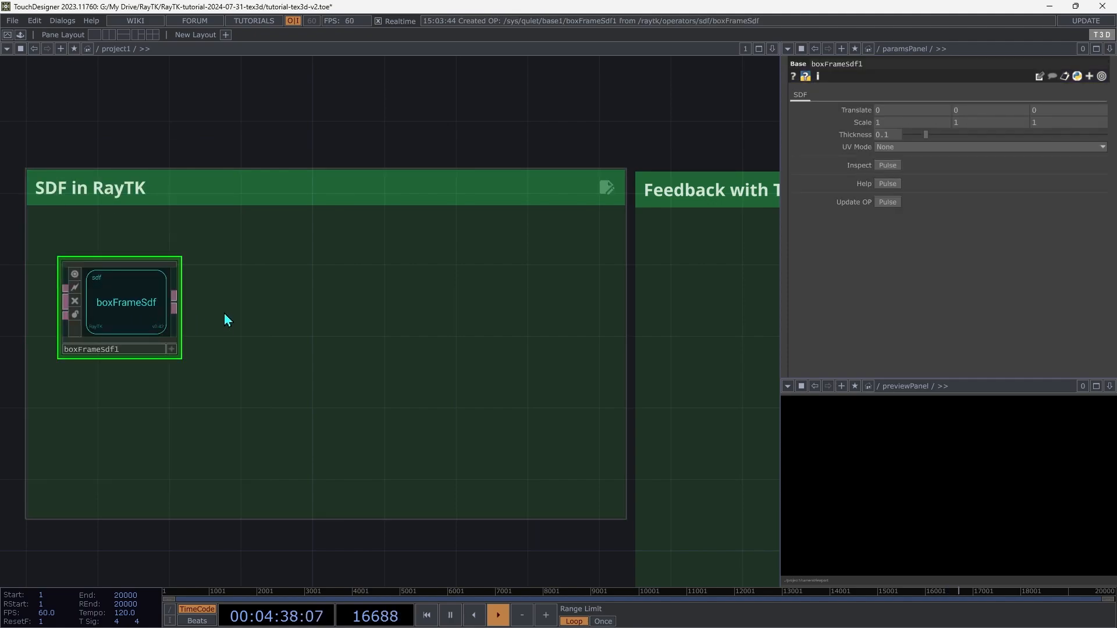
- Add a RayTK rotate filter beside the boxFrameSdf, connect the boxFrameSdf into it, and align the two nodes
{"action": "key", "text": "alt+r"}
{"action": "type", "text": "ro"}
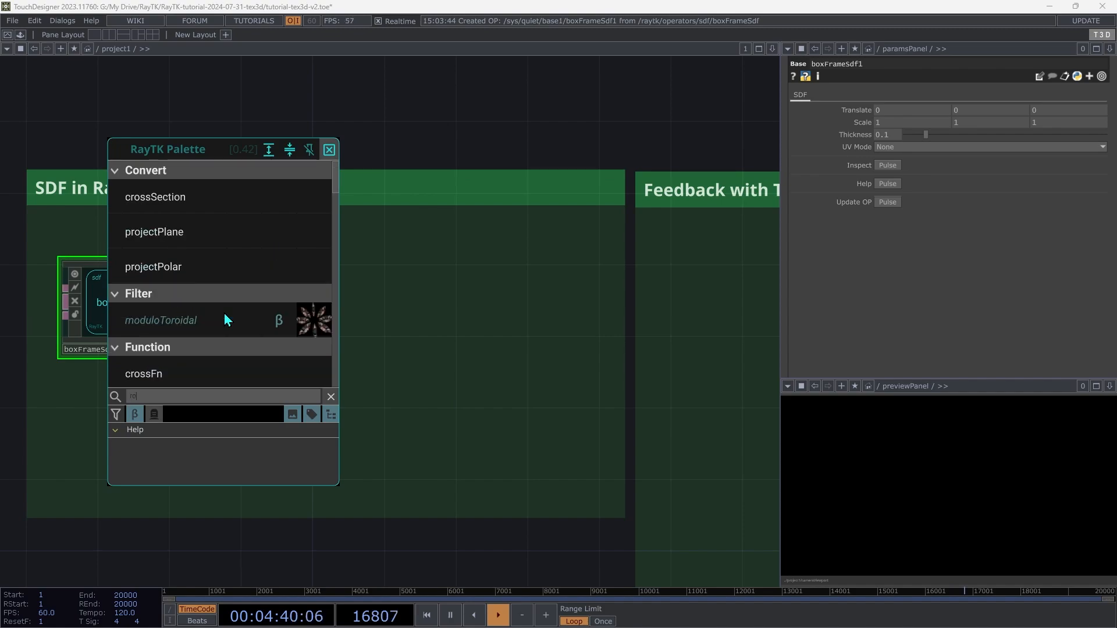
{"action": "type", "text": "tate"}
{"action": "left_click", "coordinate": [222, 320]}
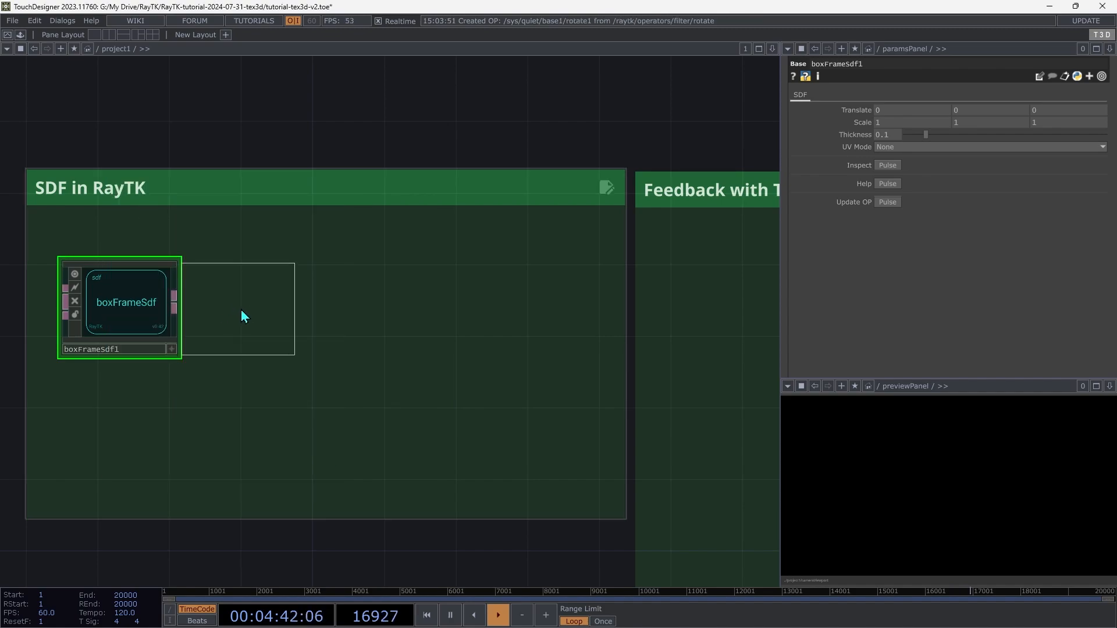
{"action": "left_click", "coordinate": [266, 326]}
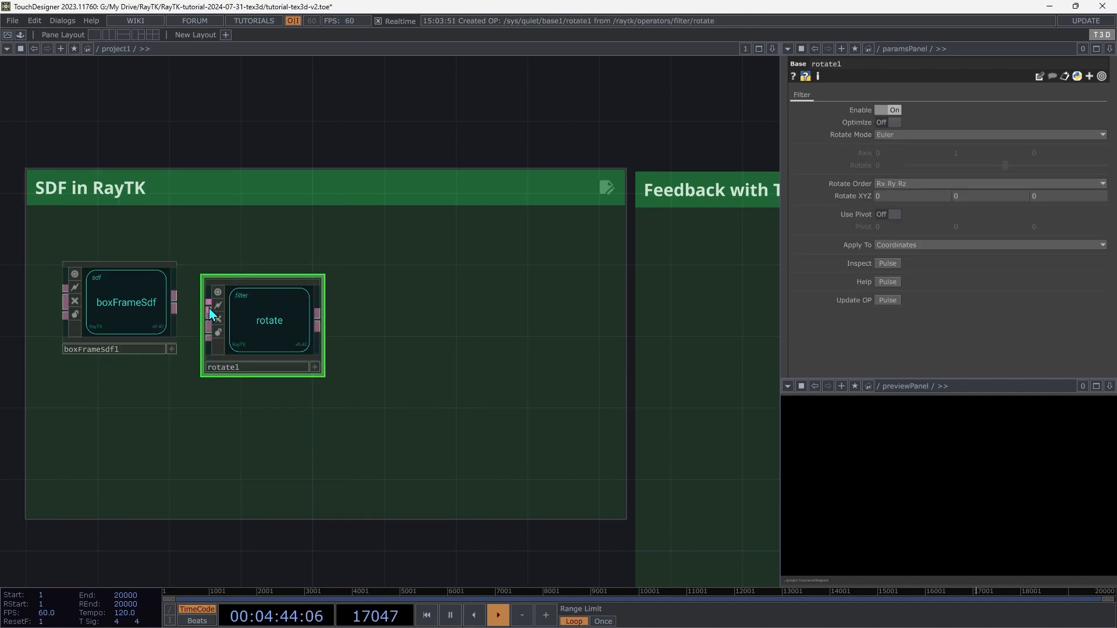
{"action": "left_click_drag", "start_coordinate": [211, 315], "coordinate": [174, 303]}
{"action": "left_click_drag", "start_coordinate": [260, 356], "coordinate": [260, 339]}
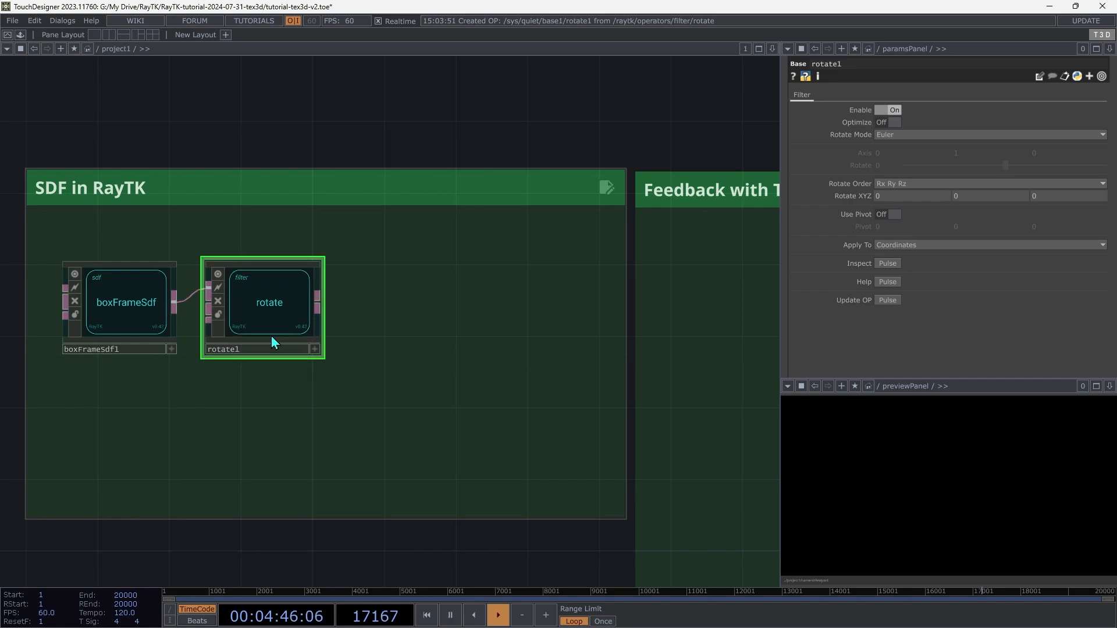
- Add a RayTK texture3dRender operator after the rotate filter and connect the rotate output to its input
{"action": "key", "text": "alt+r"}
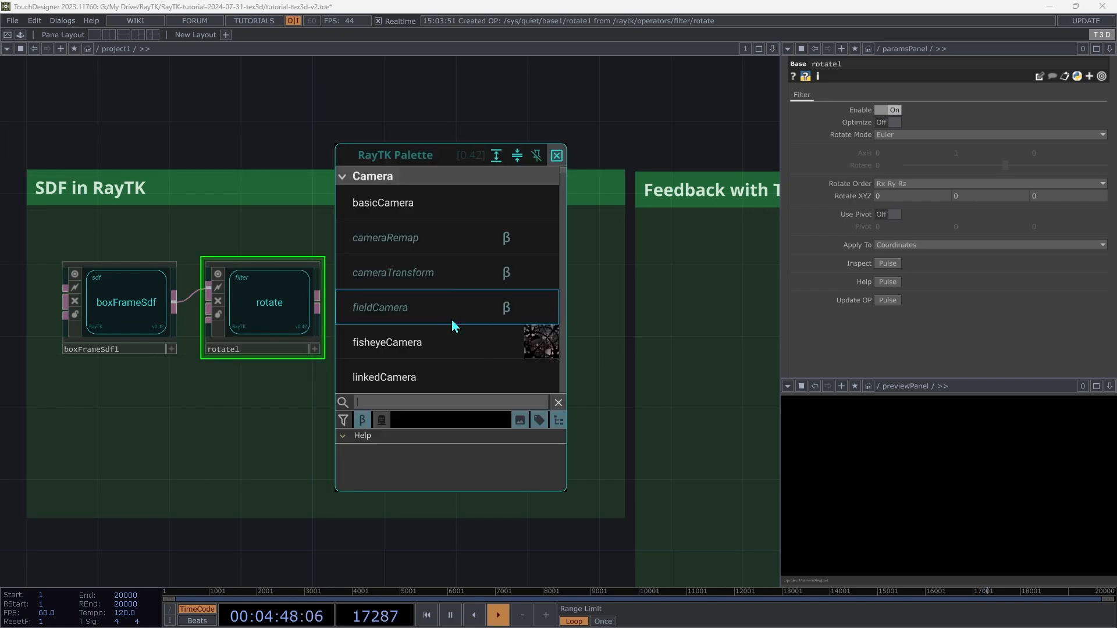
{"action": "type", "text": "texture3d"}
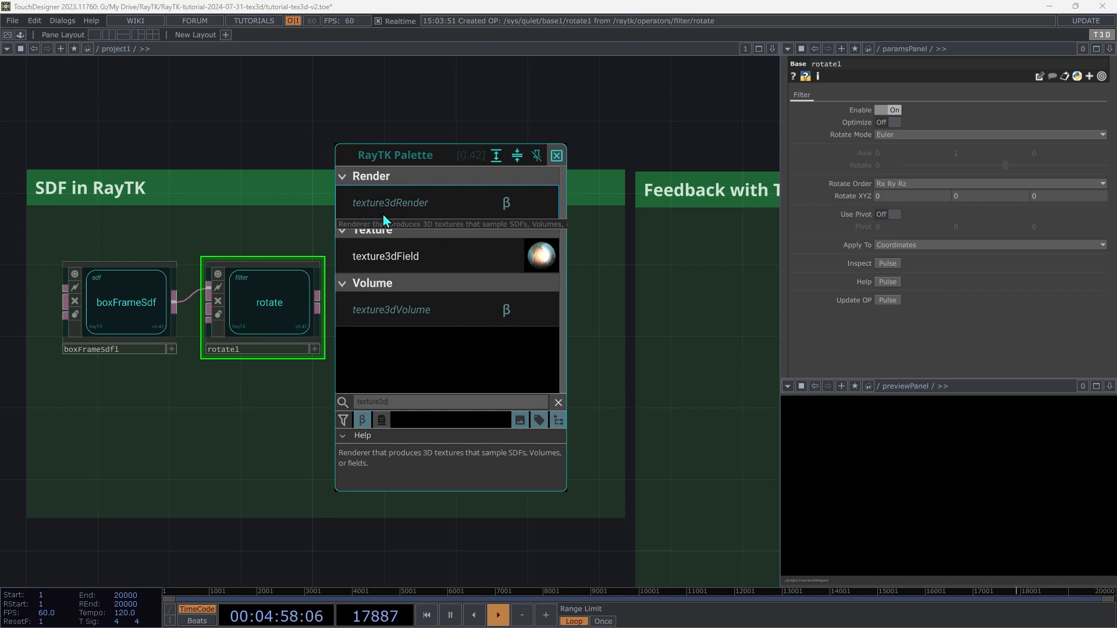
{"action": "left_click", "coordinate": [415, 217]}
{"action": "left_click", "coordinate": [427, 316]}
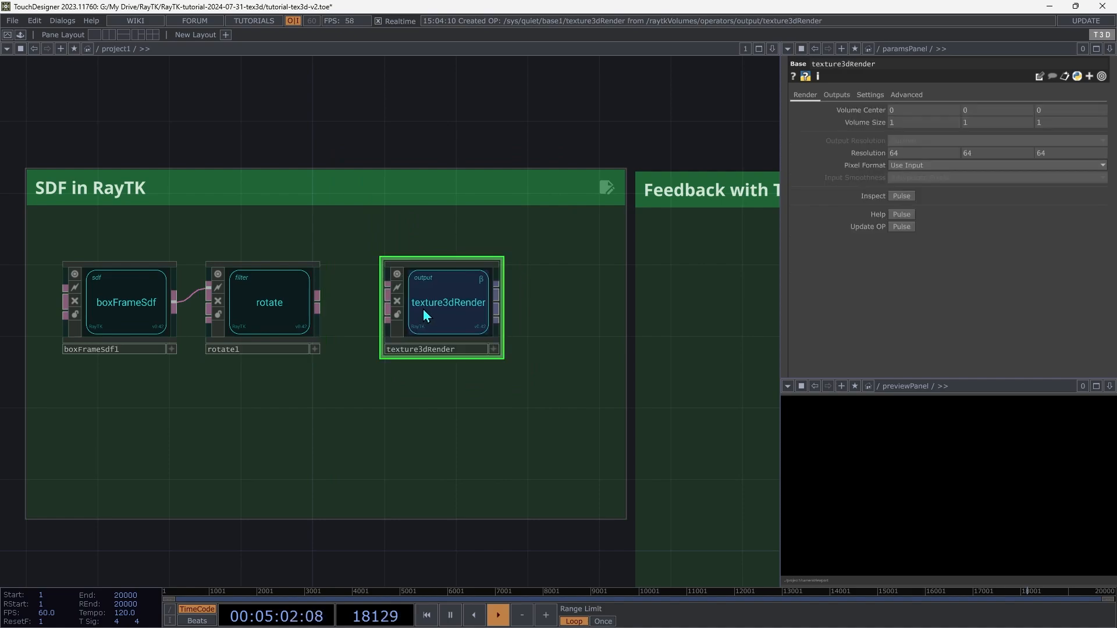
{"action": "left_click_drag", "start_coordinate": [389, 298], "coordinate": [317, 302]}
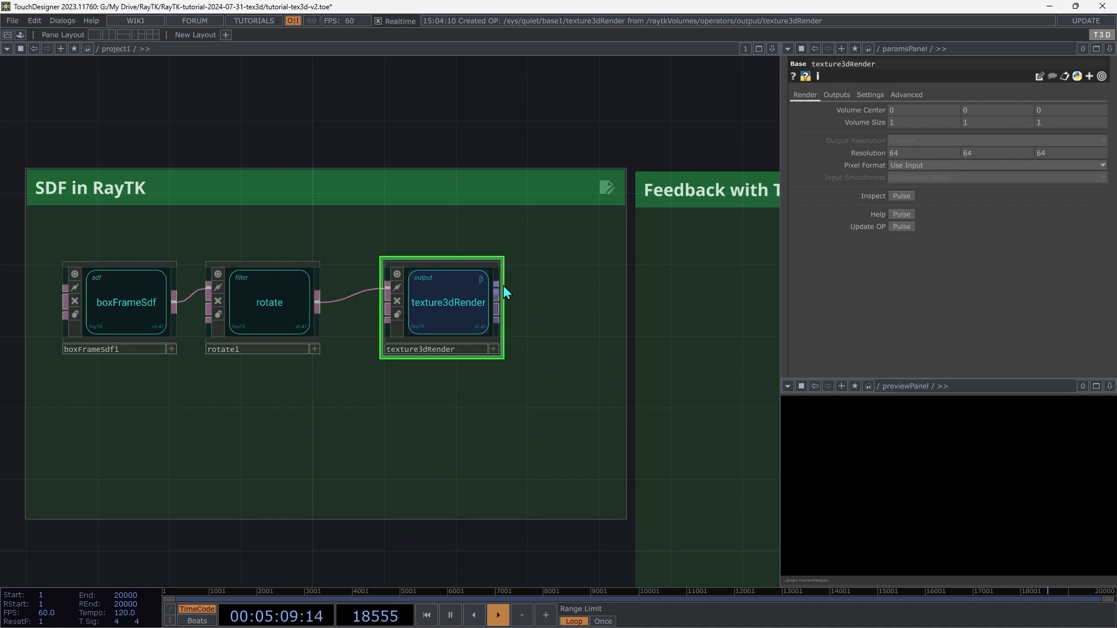
- Attach a Null TOP to the texture3dRender's output and show its texture in the preview pane
{"action": "left_click_drag", "start_coordinate": [497, 289], "coordinate": [553, 301]}
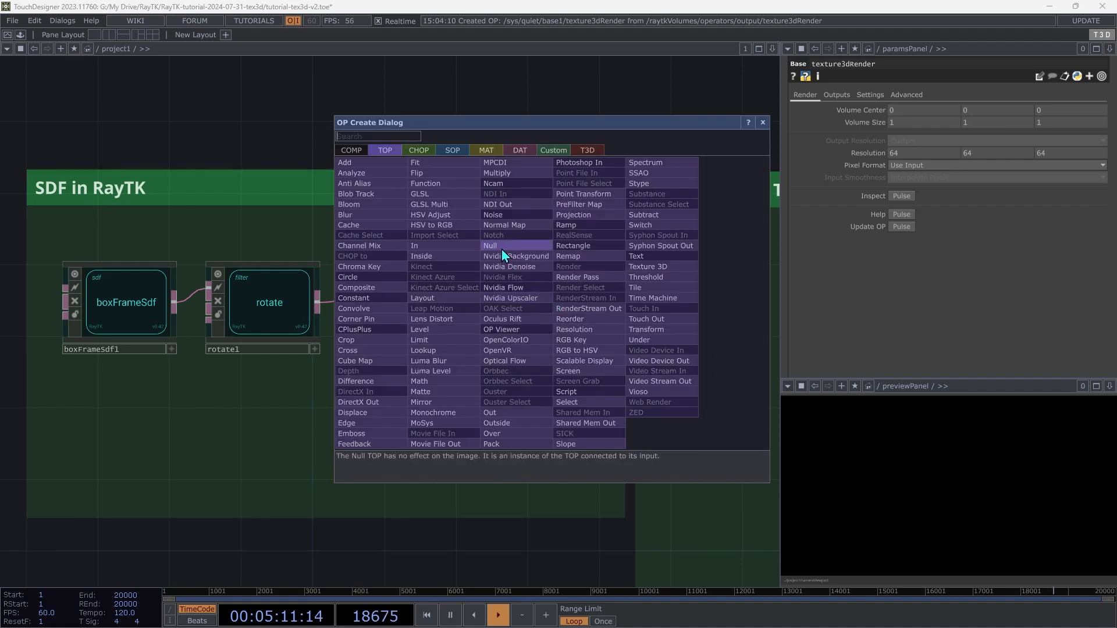
{"action": "left_click", "coordinate": [502, 250]}
{"action": "left_click", "coordinate": [568, 291]}
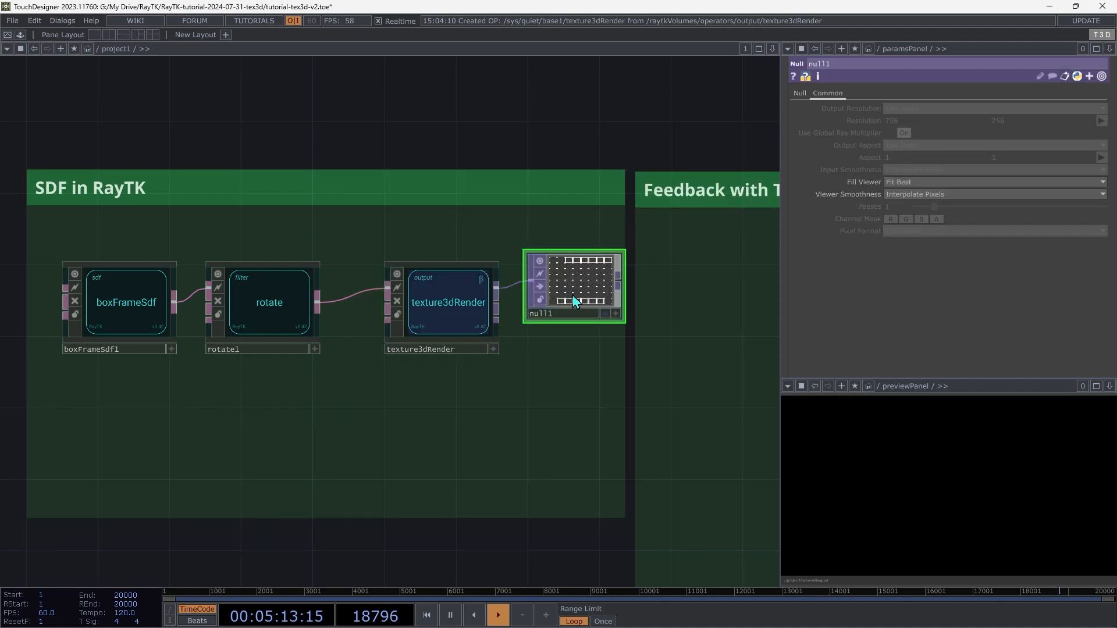
{"action": "left_click_drag", "start_coordinate": [592, 292], "coordinate": [967, 533]}
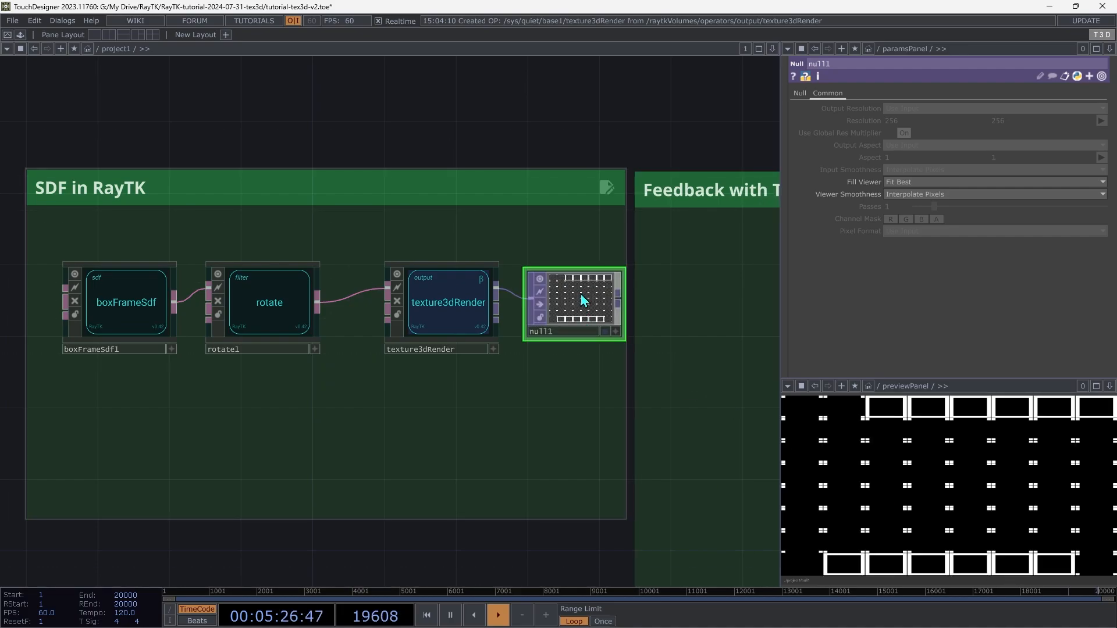
{"action": "right_click", "coordinate": [584, 300]}
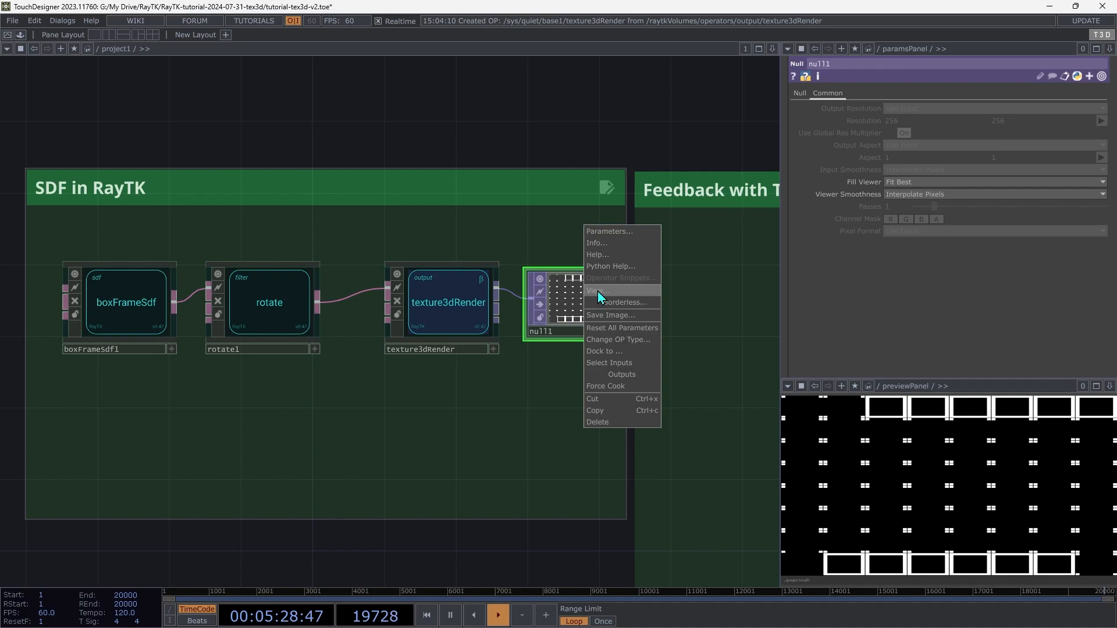
{"action": "left_click", "coordinate": [567, 310]}
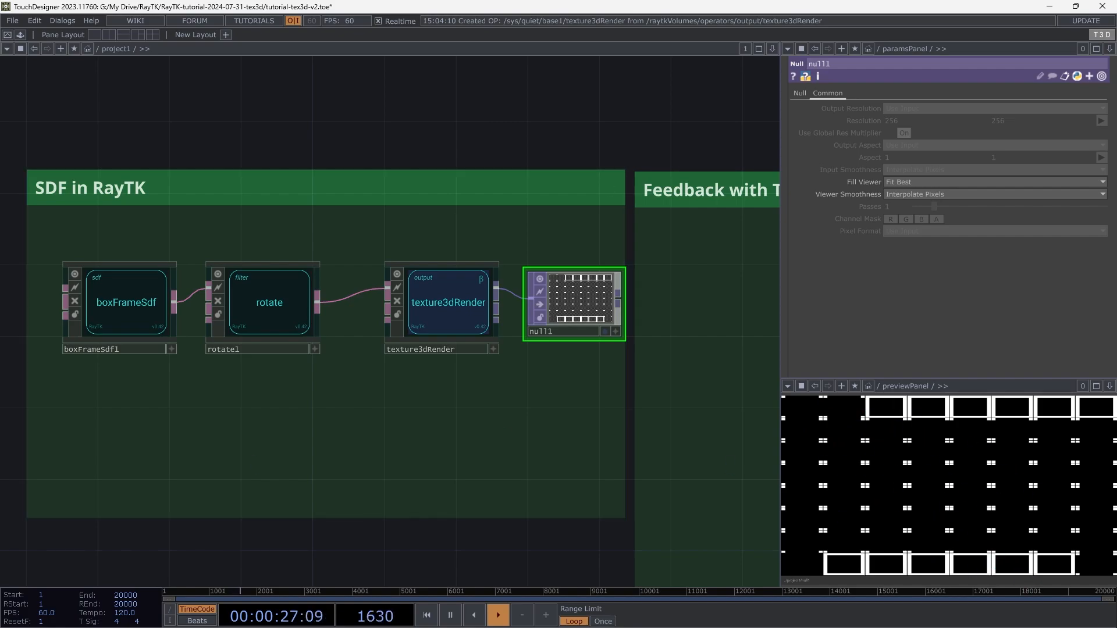
- Try several X rotations on the rotate filter, ending at 2, to compare the texture slices
{"action": "left_click", "coordinate": [271, 312]}
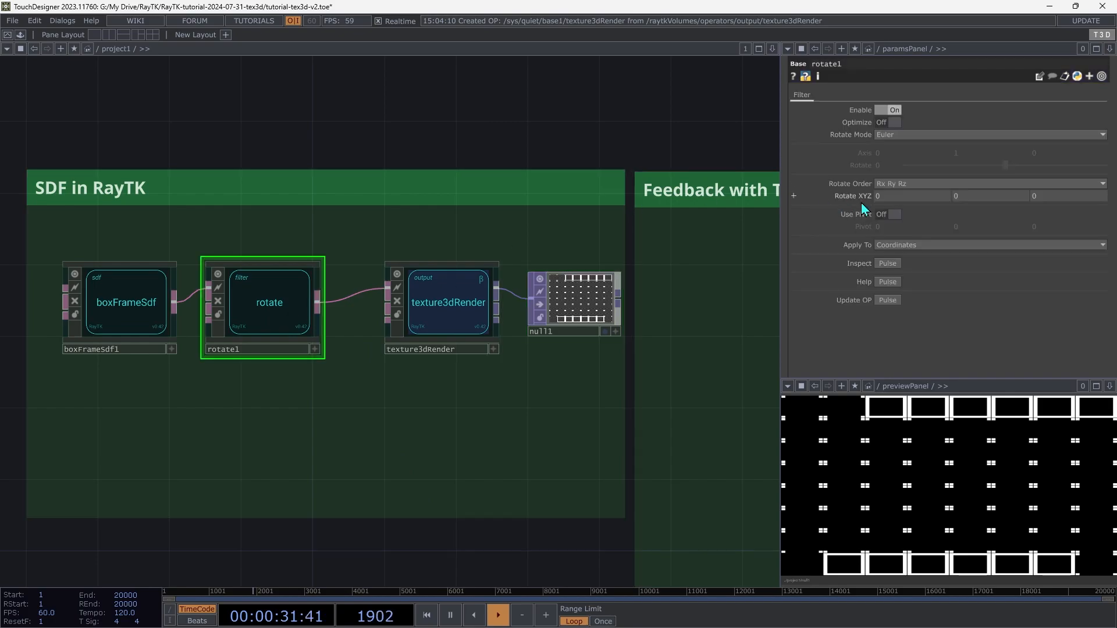
{"action": "middle_click_drag", "start_coordinate": [905, 196], "coordinate": [978, 184]}
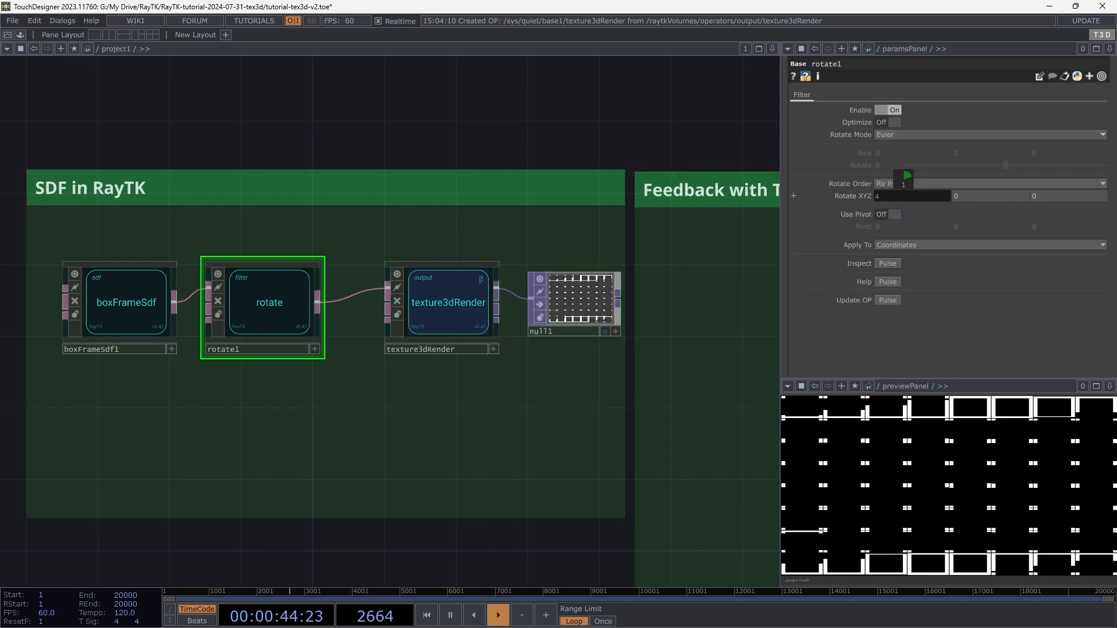
{"action": "middle_click_drag", "start_coordinate": [908, 175], "coordinate": [907, 179]}
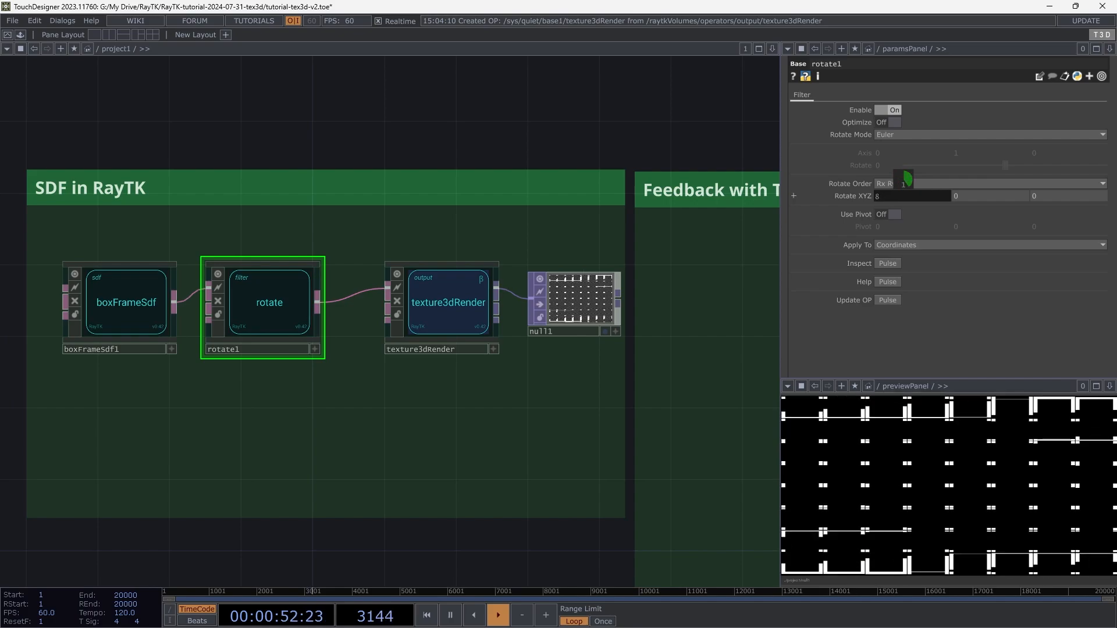
{"action": "middle_click_drag", "start_coordinate": [907, 179], "coordinate": [905, 181]}
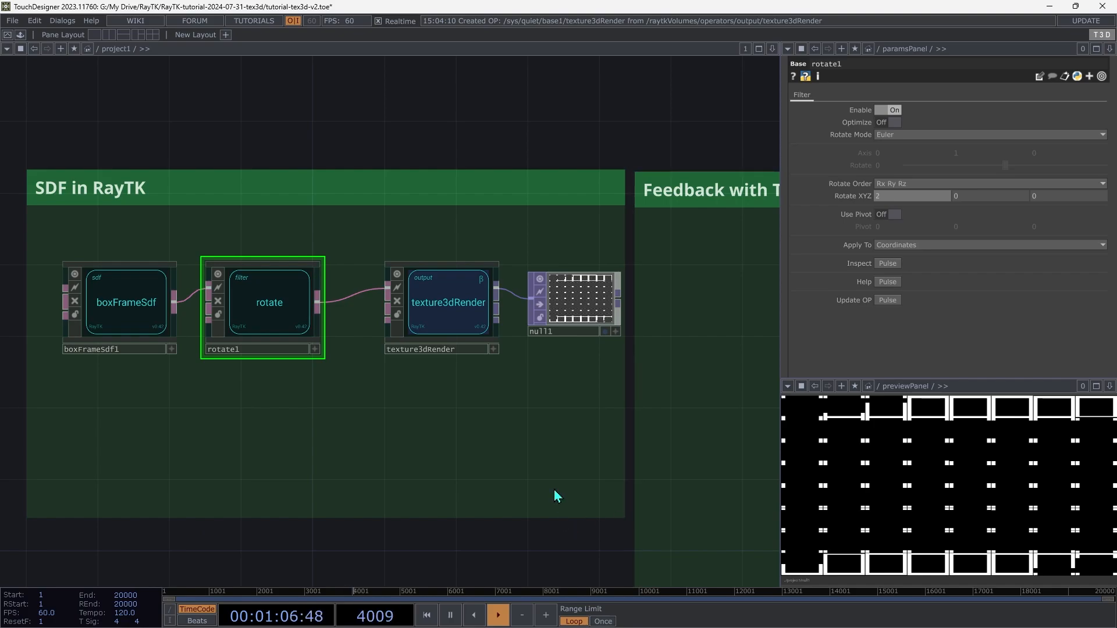
- Set the texture3dRender's Volume Size to 2 on all three axes
{"action": "left_click", "coordinate": [447, 329]}
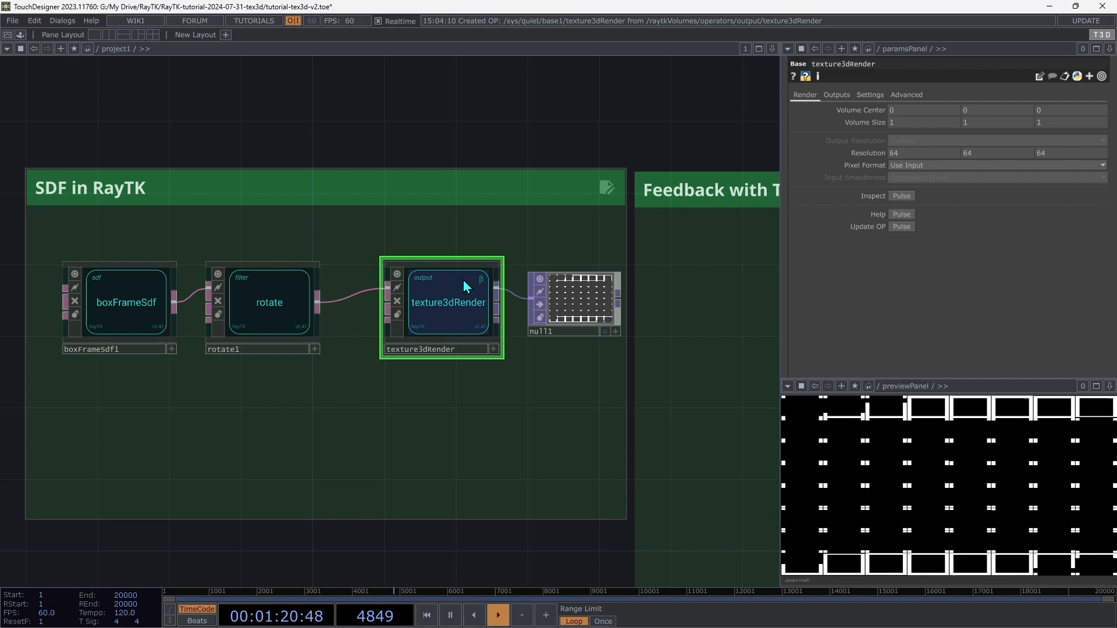
{"action": "left_click", "coordinate": [568, 287]}
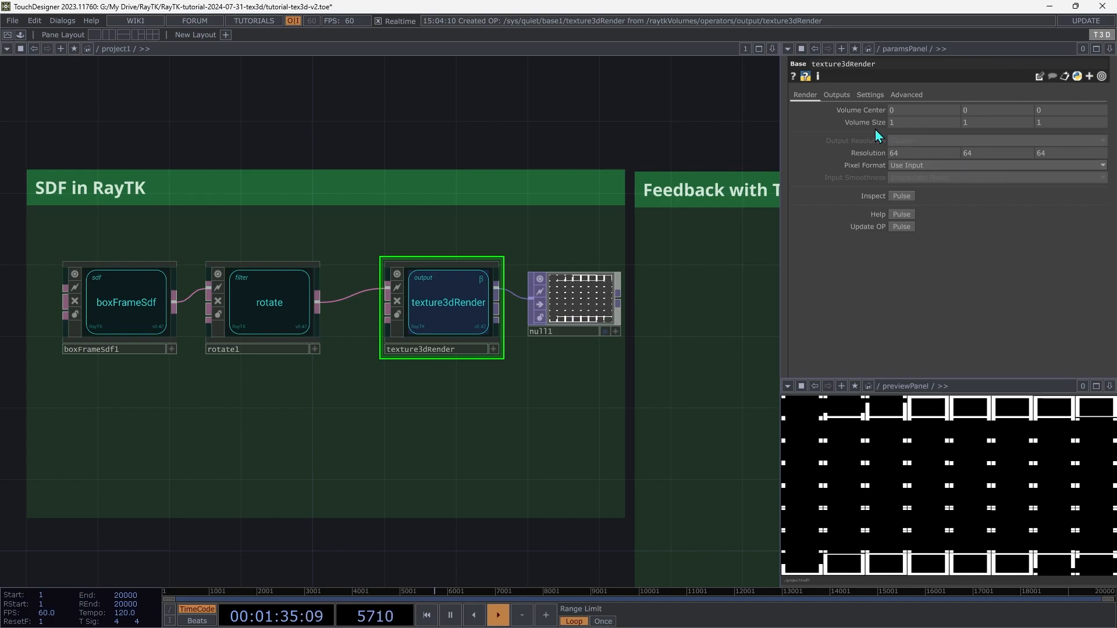
{"action": "mouse_move", "coordinate": [865, 124]}
{"action": "middle_mouse_down"}
{"action": "mouse_move", "coordinate": [875, 141]}
{"action": "mouse_move", "coordinate": [868, 105]}
{"action": "mouse_move", "coordinate": [865, 130]}
{"action": "middle_mouse_up"}
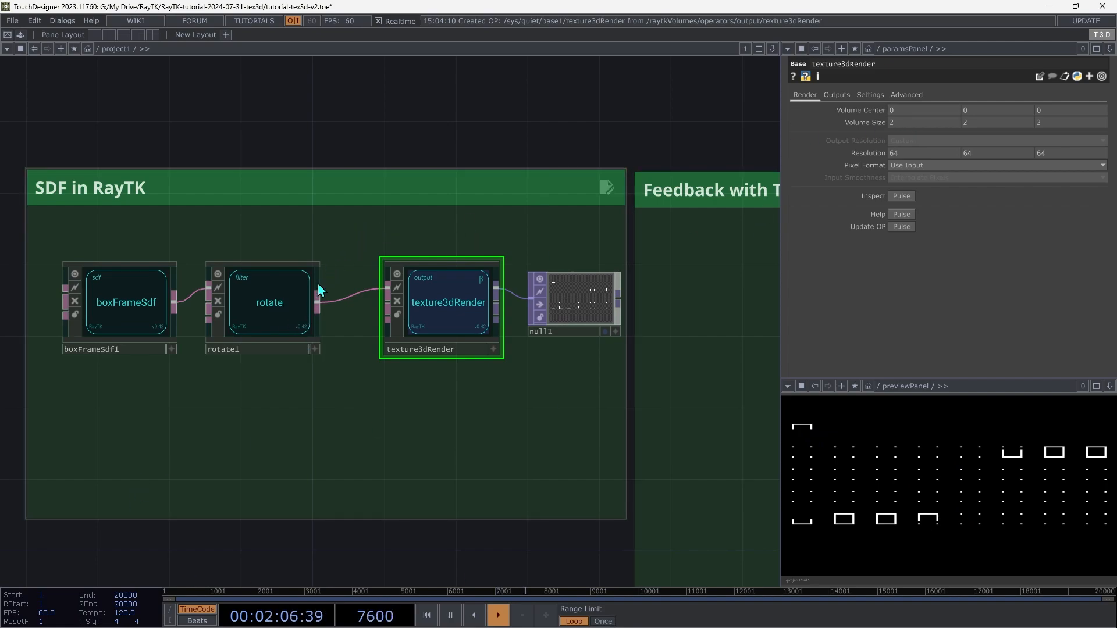
- Set the rotate filter's X rotation to 42 and its Y rotation to -10
{"action": "left_click", "coordinate": [293, 296]}
{"action": "left_click_drag", "start_coordinate": [896, 198], "coordinate": [1047, 174]}
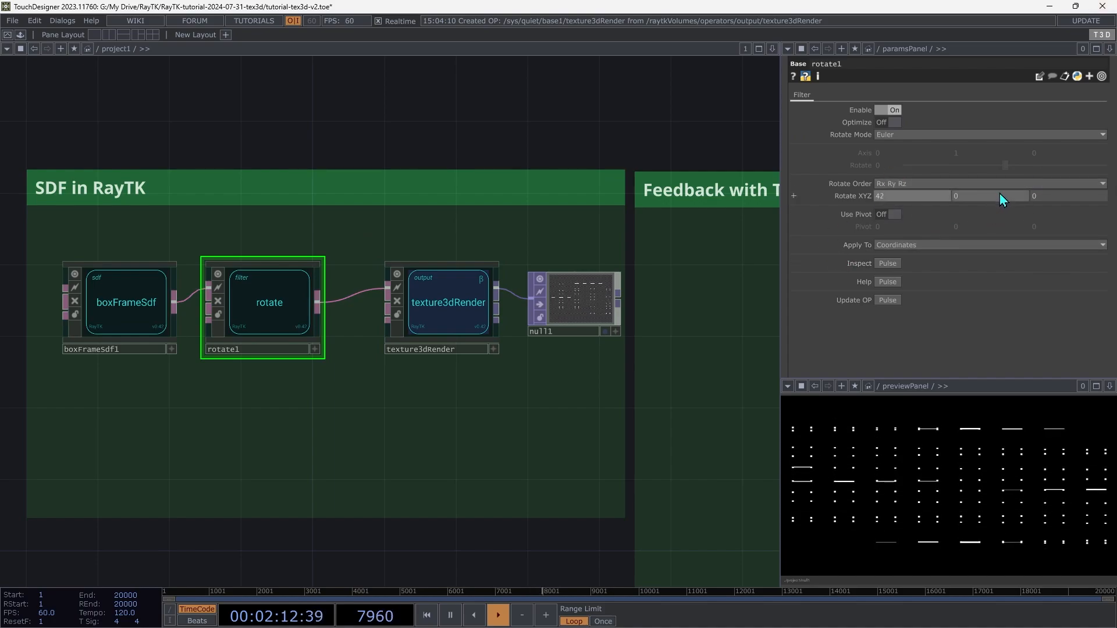
{"action": "mouse_move", "coordinate": [1001, 194]}
{"action": "middle_mouse_down"}
{"action": "mouse_move", "coordinate": [1013, 189]}
{"action": "mouse_move", "coordinate": [999, 180]}
{"action": "middle_mouse_up"}
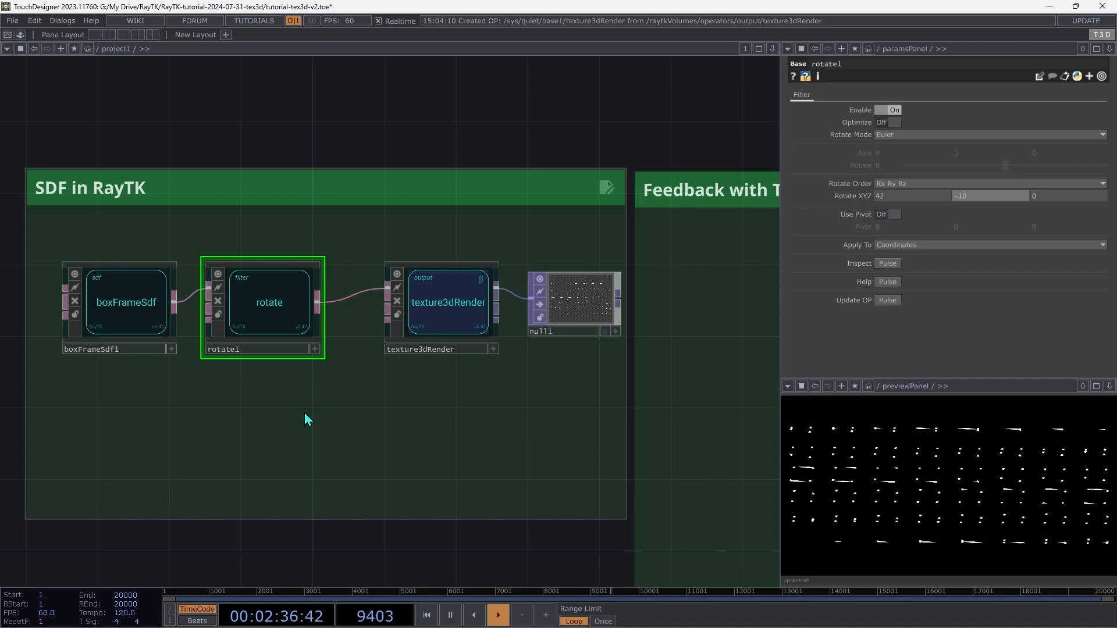
- Animate the rotate filter's Rotate XYZ with a speed generator and place the generator and its value node below the rotate operator
{"action": "right_click", "coordinate": [252, 406]}
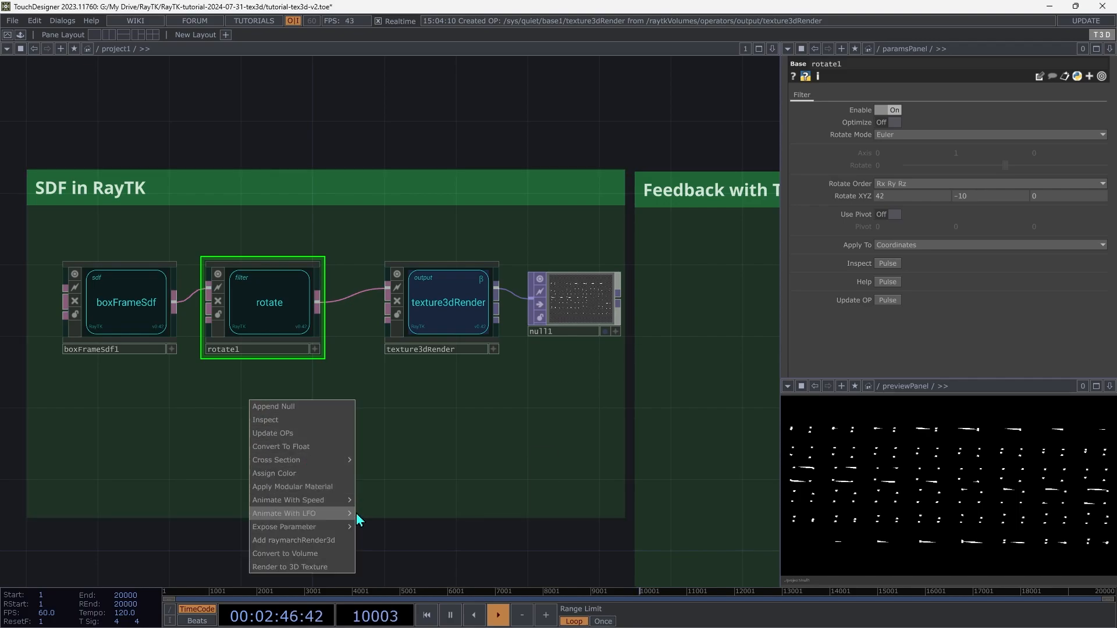
{"action": "mouse_move", "coordinate": [336, 501]}
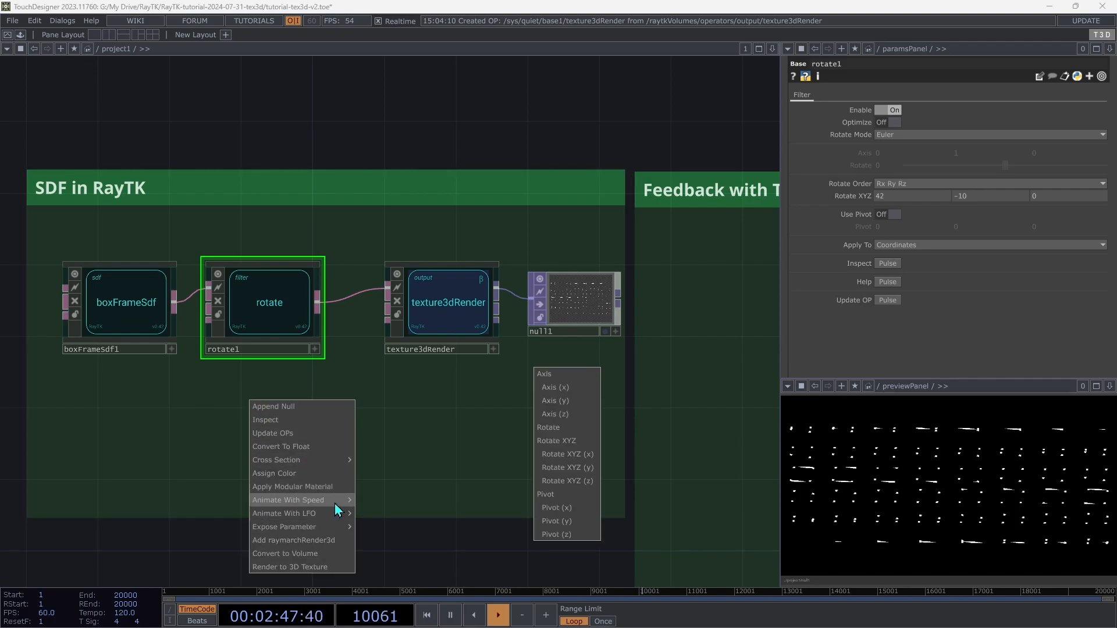
{"action": "left_click", "coordinate": [578, 442]}
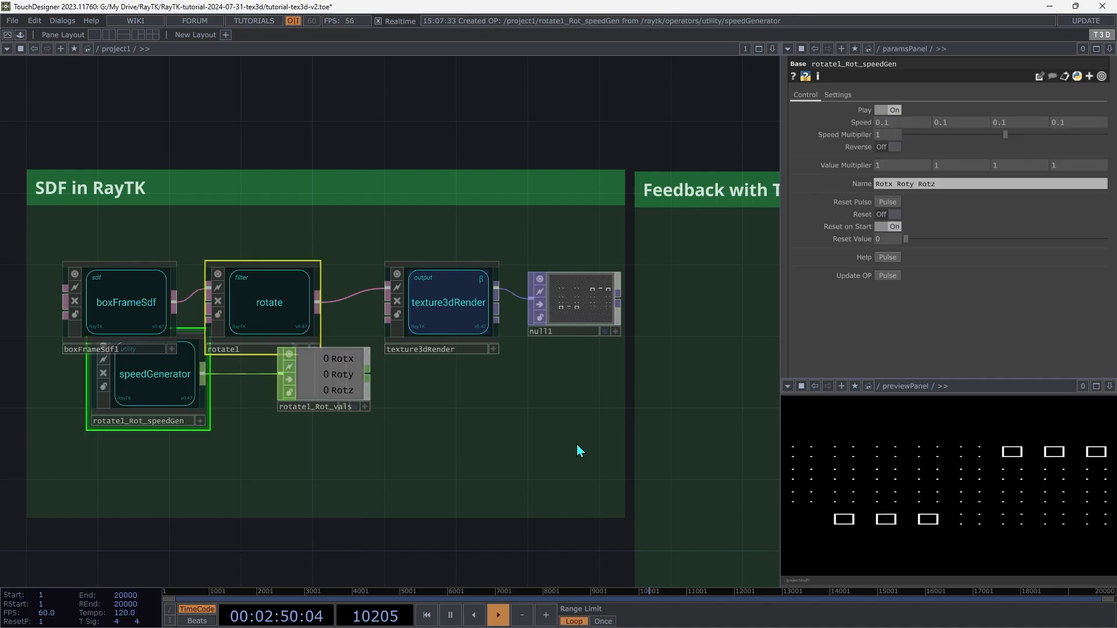
{"action": "left_click", "coordinate": [349, 408]}
{"action": "left_click_drag", "start_coordinate": [175, 390], "coordinate": [182, 461]}
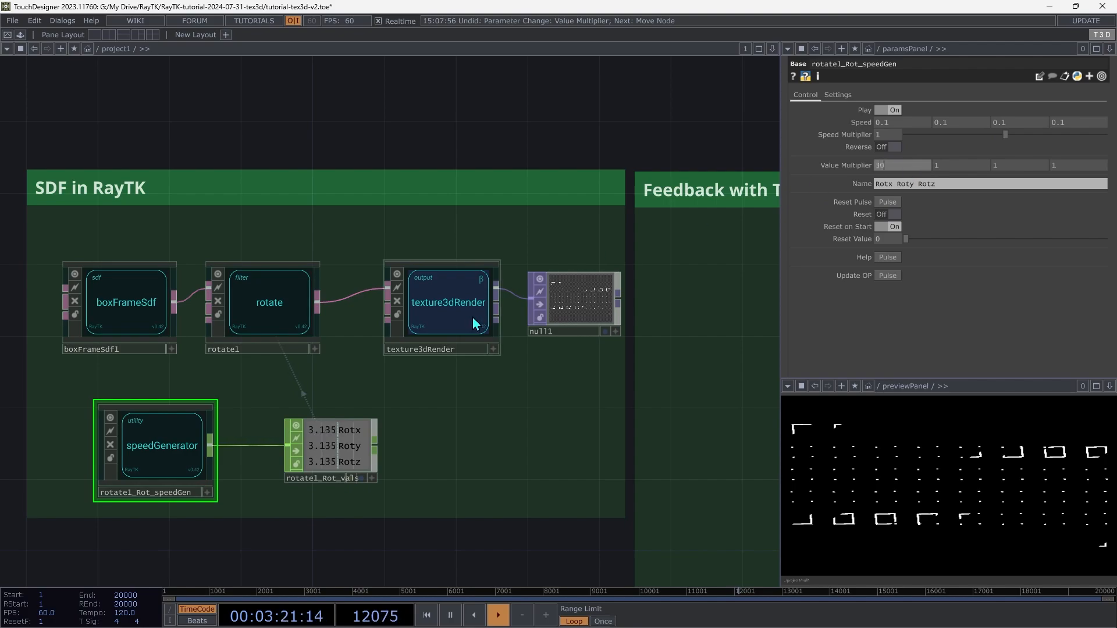
- Set the speed generator's first three Value Multiplier components to 30
{"action": "key", "text": "Tab"}
{"action": "type", "text": "30"}
{"action": "key", "text": "Tab"}
{"action": "type", "text": "30"}
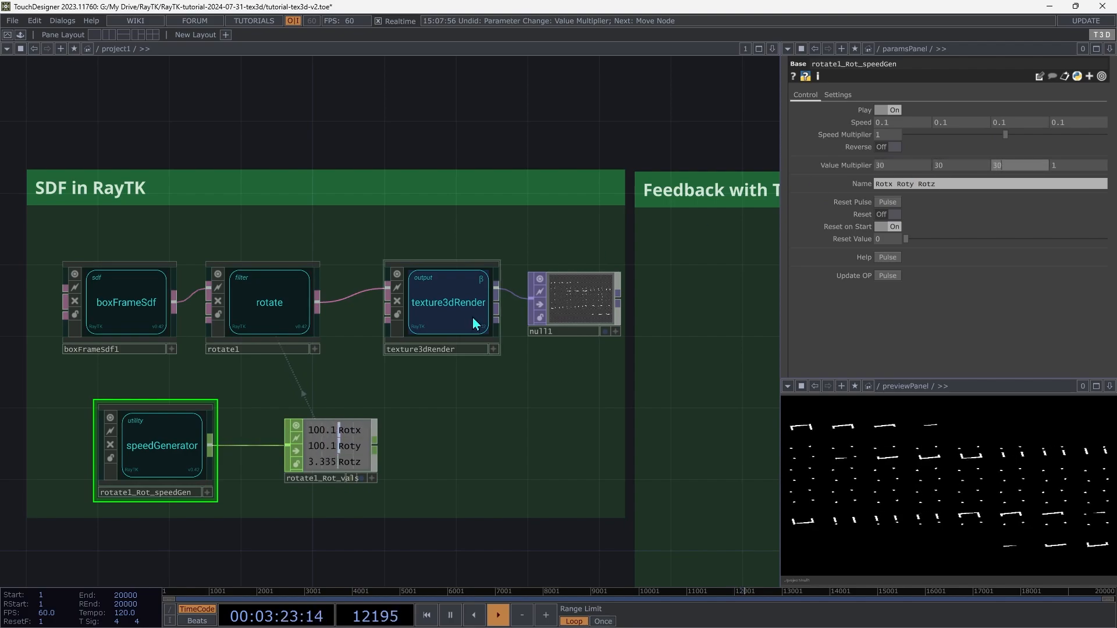
{"action": "key", "text": "Tab"}
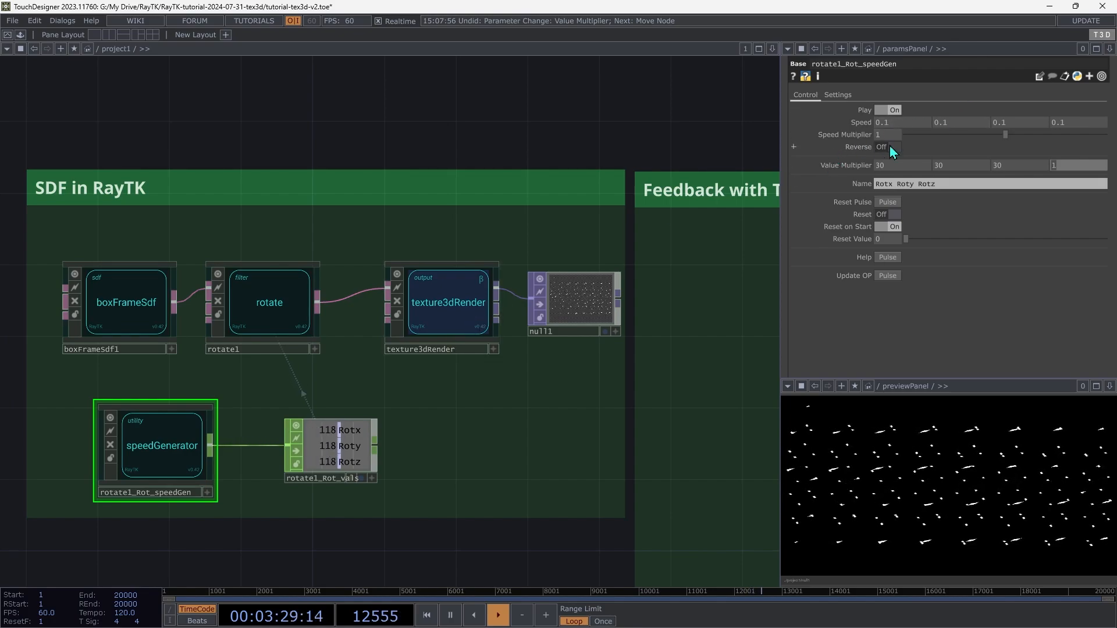
- Set the speed generator's first three Speed values to -0.4, 0.07 and 0.6, and its Speed Multiplier to 0.622
{"action": "middle_click_drag", "start_coordinate": [923, 124], "coordinate": [912, 111]}
{"action": "middle_click_drag", "start_coordinate": [978, 124], "coordinate": [975, 110]}
{"action": "mouse_move", "coordinate": [1005, 135]}
{"action": "left_mouse_down"}
{"action": "mouse_move", "coordinate": [946, 134]}
{"action": "mouse_move", "coordinate": [1010, 112]}
{"action": "mouse_move", "coordinate": [989, 105]}
{"action": "mouse_move", "coordinate": [1007, 96]}
{"action": "mouse_move", "coordinate": [1060, 93]}
{"action": "mouse_move", "coordinate": [1013, 142]}
{"action": "left_mouse_up"}
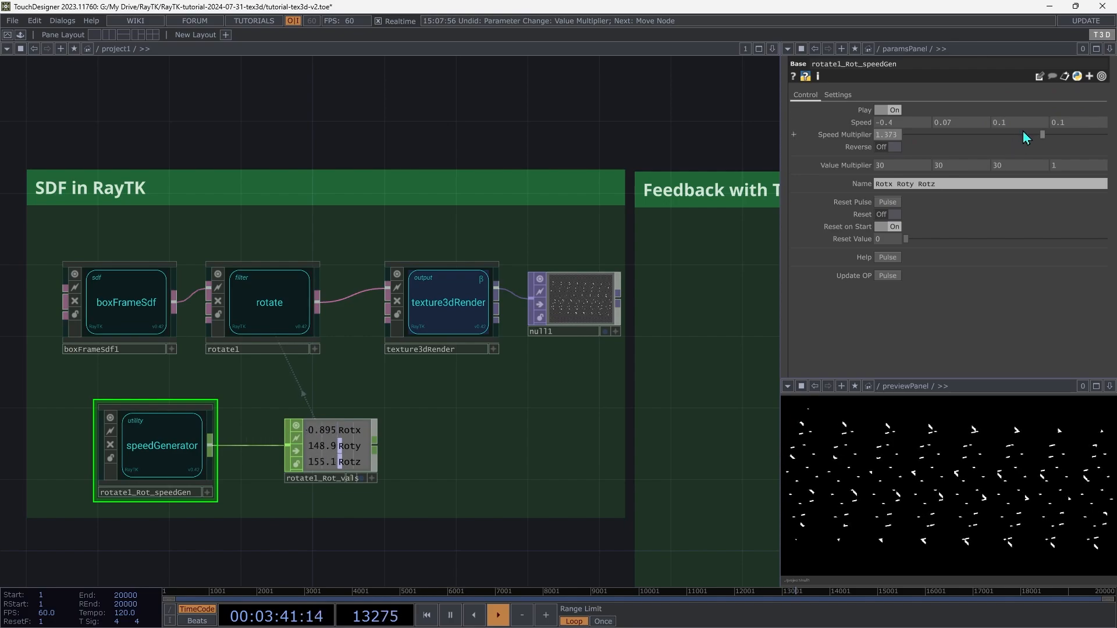
{"action": "middle_click_drag", "start_coordinate": [1023, 121], "coordinate": [1020, 109]}
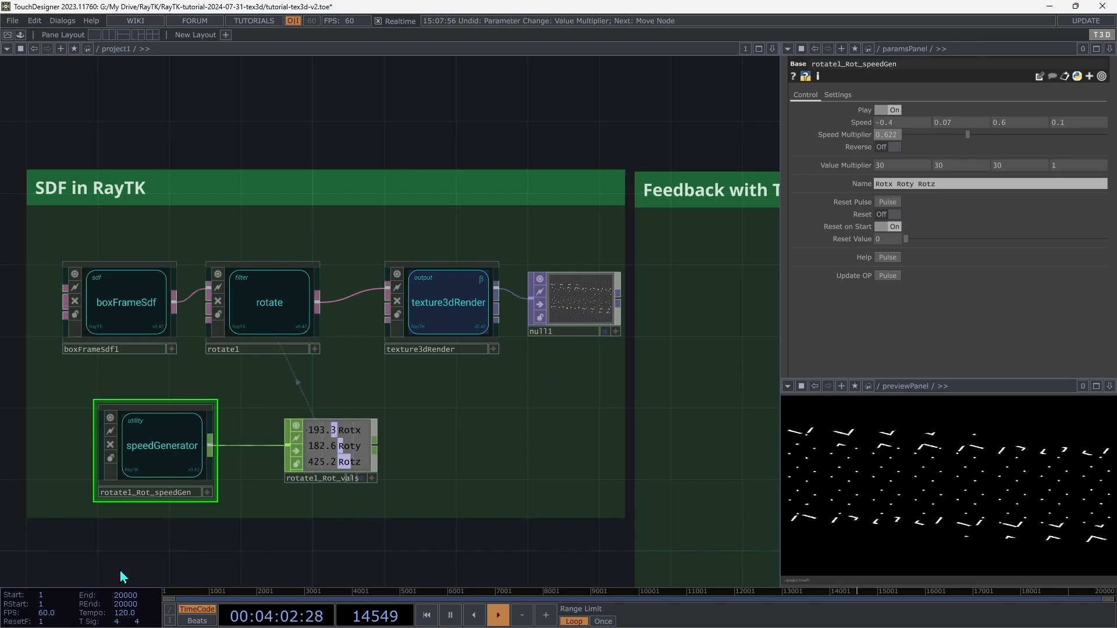
- Add a T3D Surface operator in the Render with T3D area and connect the null1 texture to its input
{"action": "left_click", "coordinate": [585, 299]}
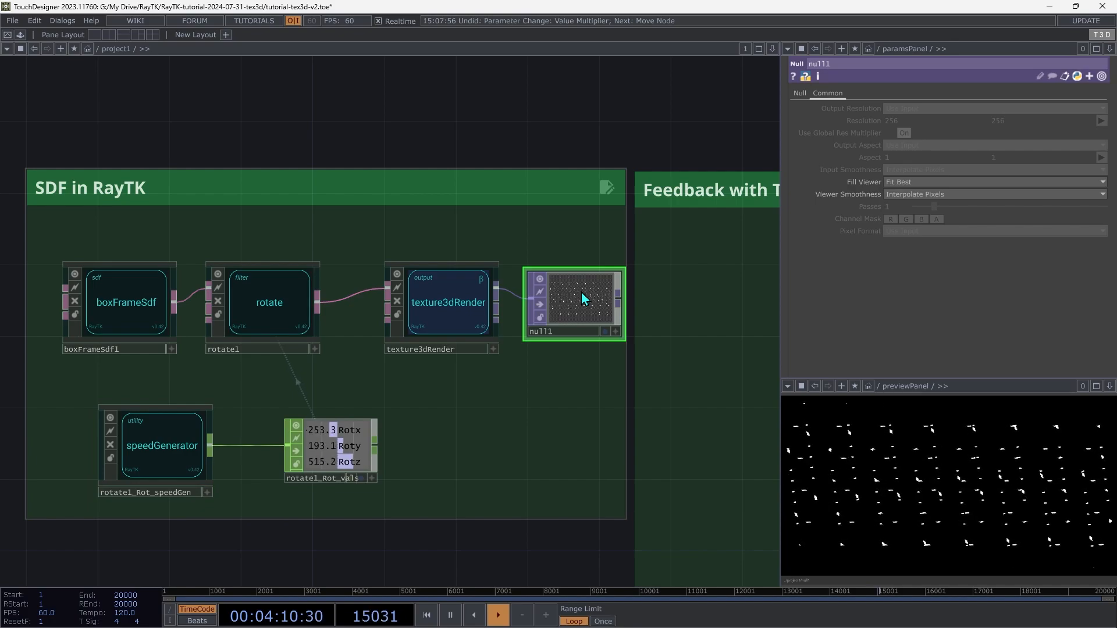
{"action": "scroll", "coordinate": [585, 299], "scroll_direction": "down", "scroll_amount": 6}
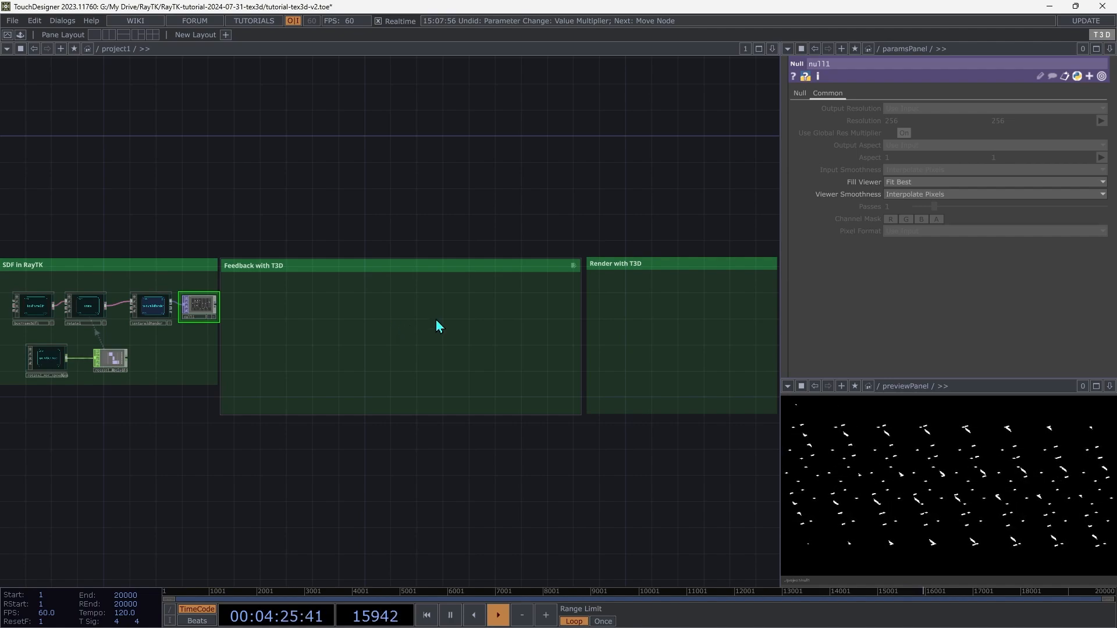
{"action": "key", "text": "Tab"}
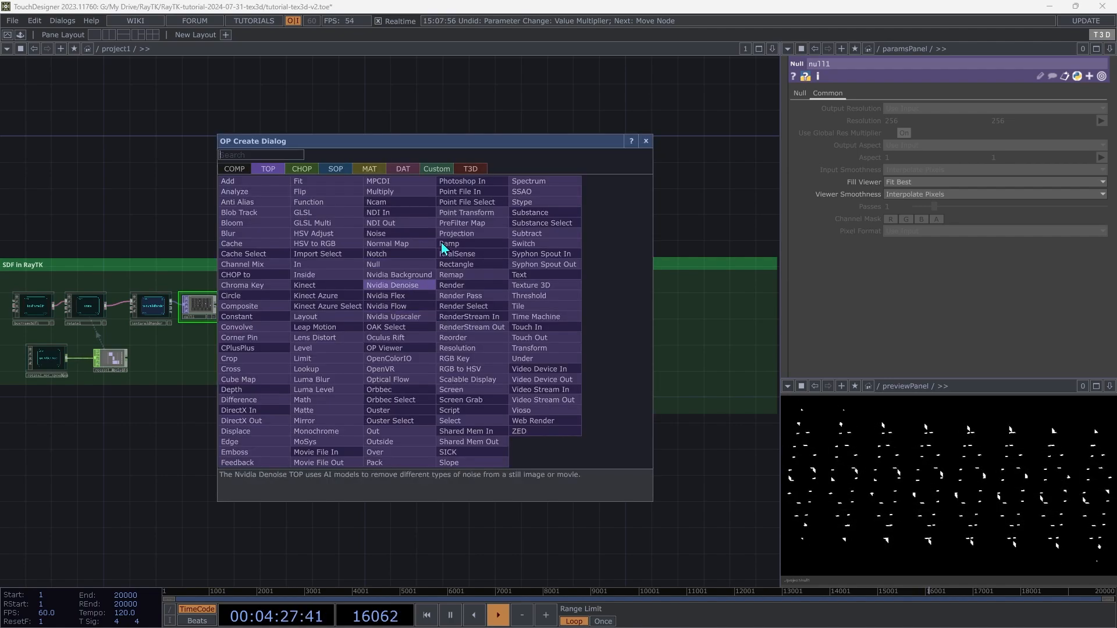
{"action": "left_click", "coordinate": [477, 170]}
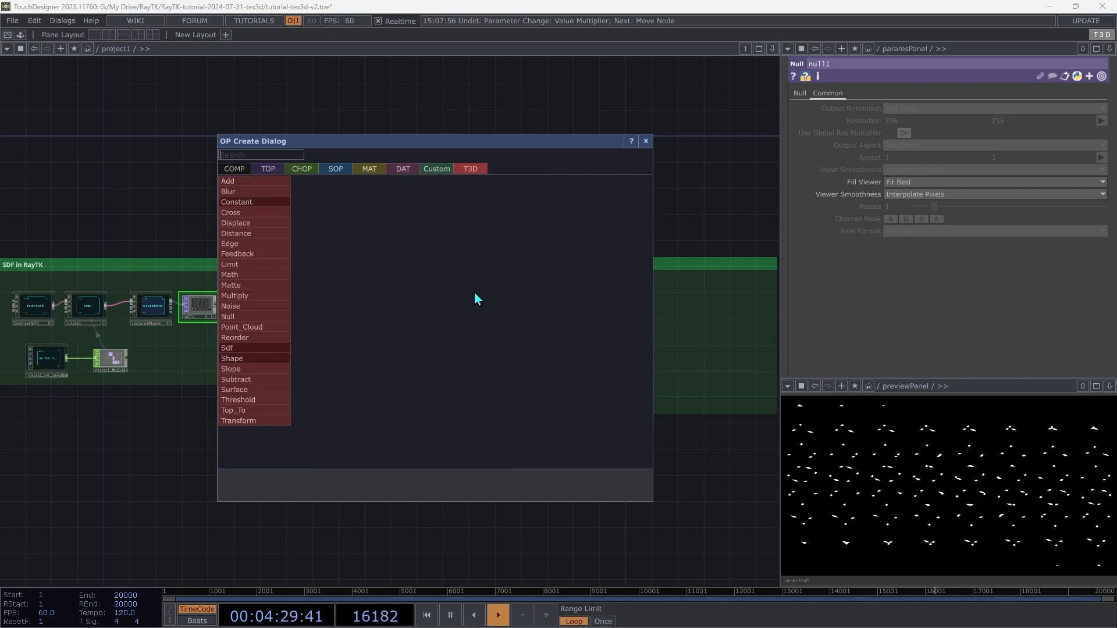
{"action": "left_click", "coordinate": [245, 390]}
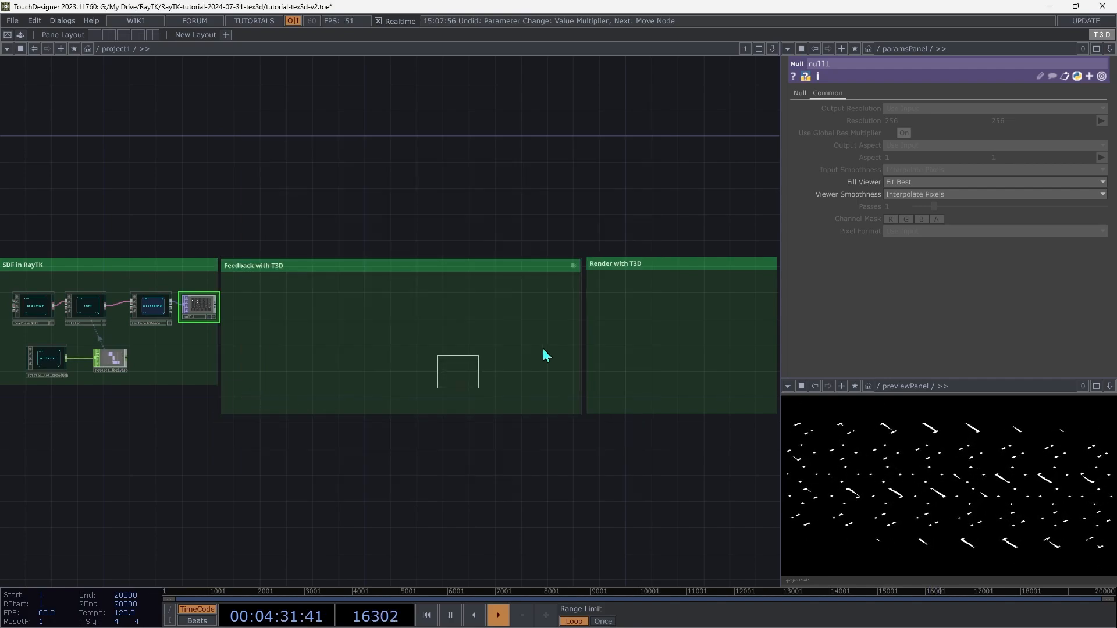
{"action": "left_click", "coordinate": [629, 319]}
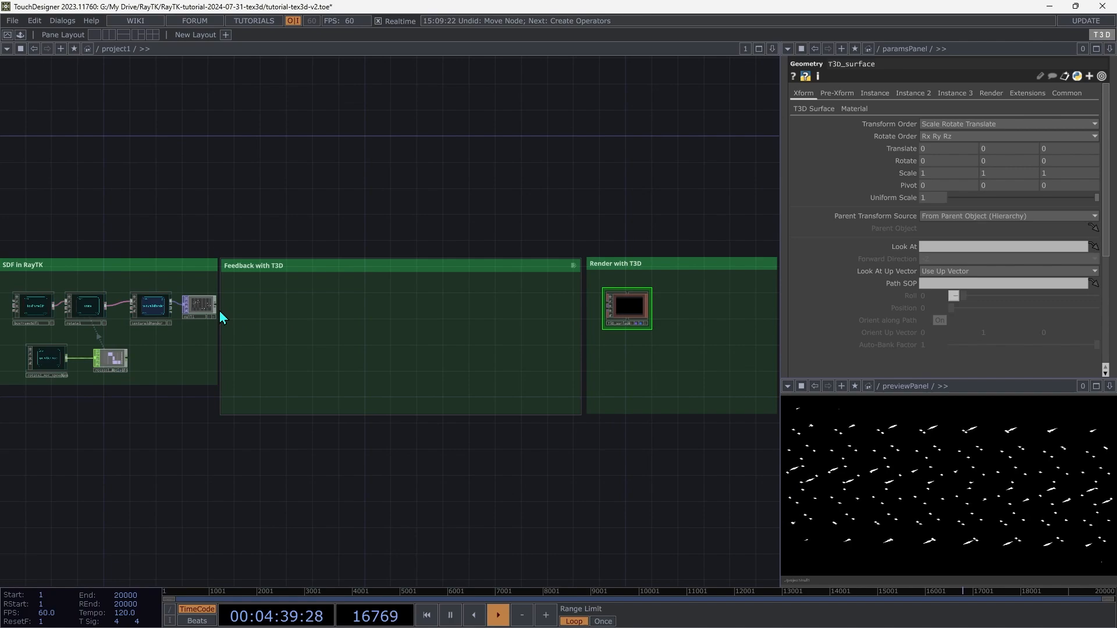
{"action": "left_click_drag", "start_coordinate": [218, 313], "coordinate": [611, 303]}
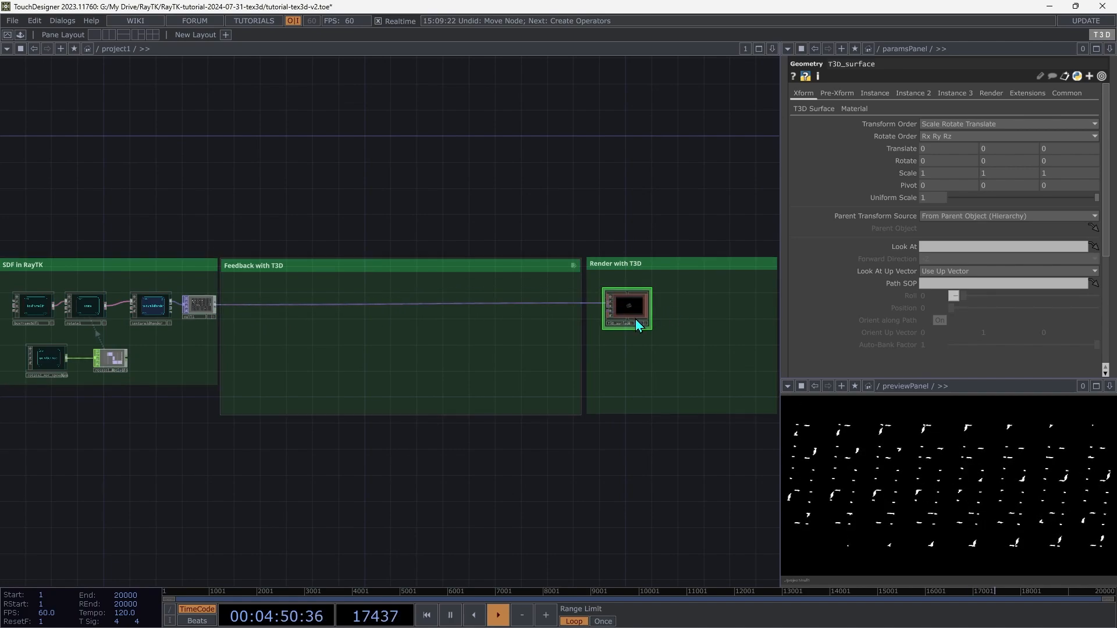
{"action": "key", "text": "shift+h"}
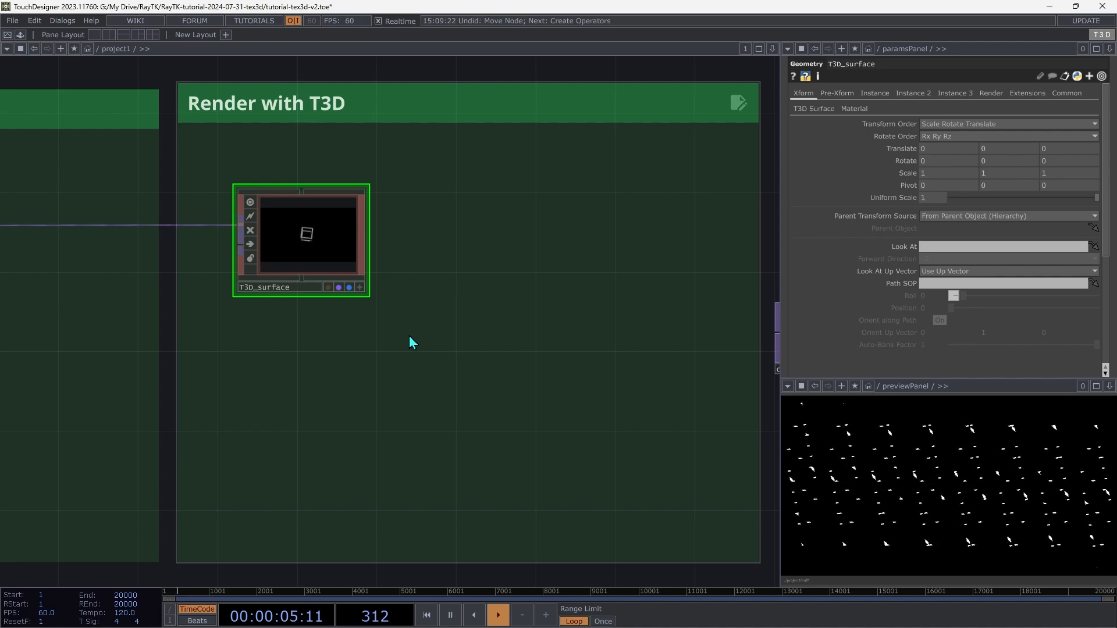
- Add a Render TOP beside T3D_surface in the Render with T3D area
{"action": "key", "text": "Tab"}
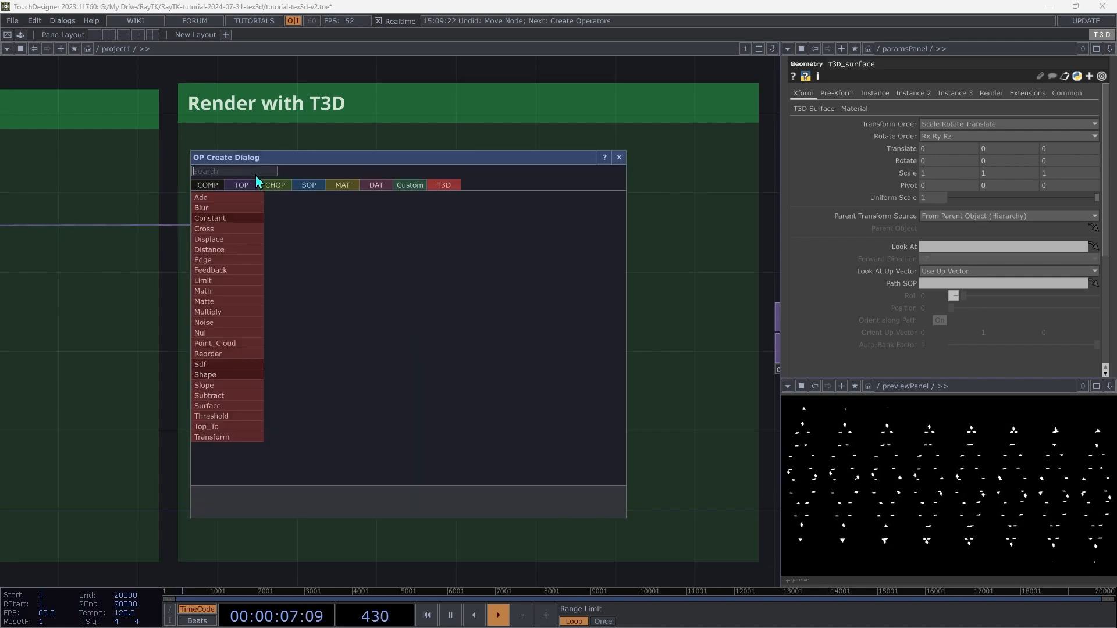
{"action": "left_click", "coordinate": [234, 188]}
{"action": "type", "text": "ren"}
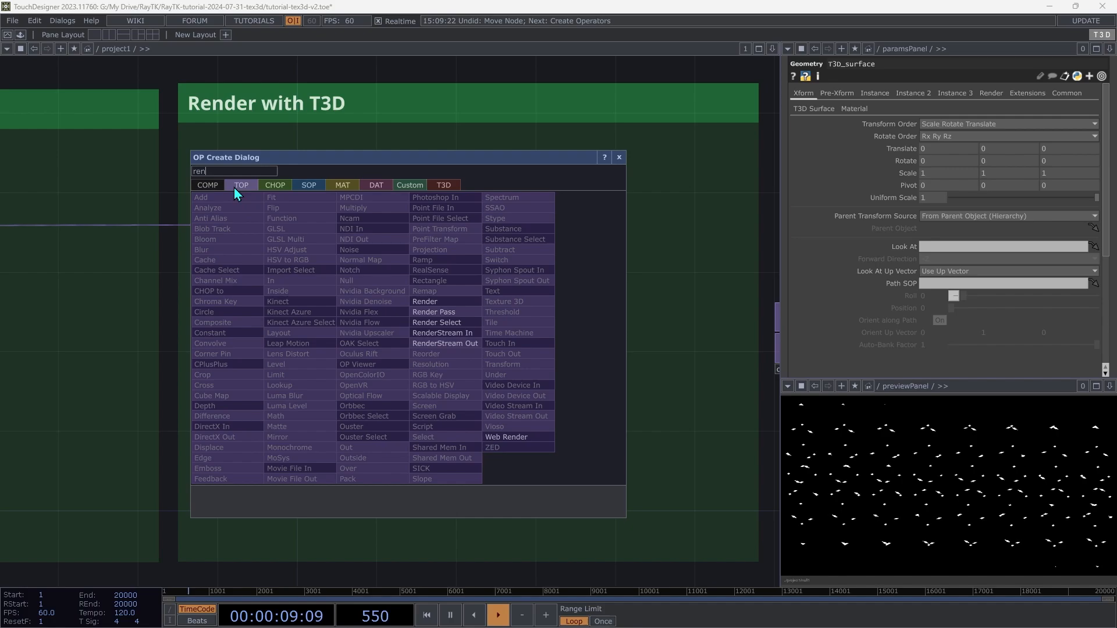
{"action": "type", "text": "der"}
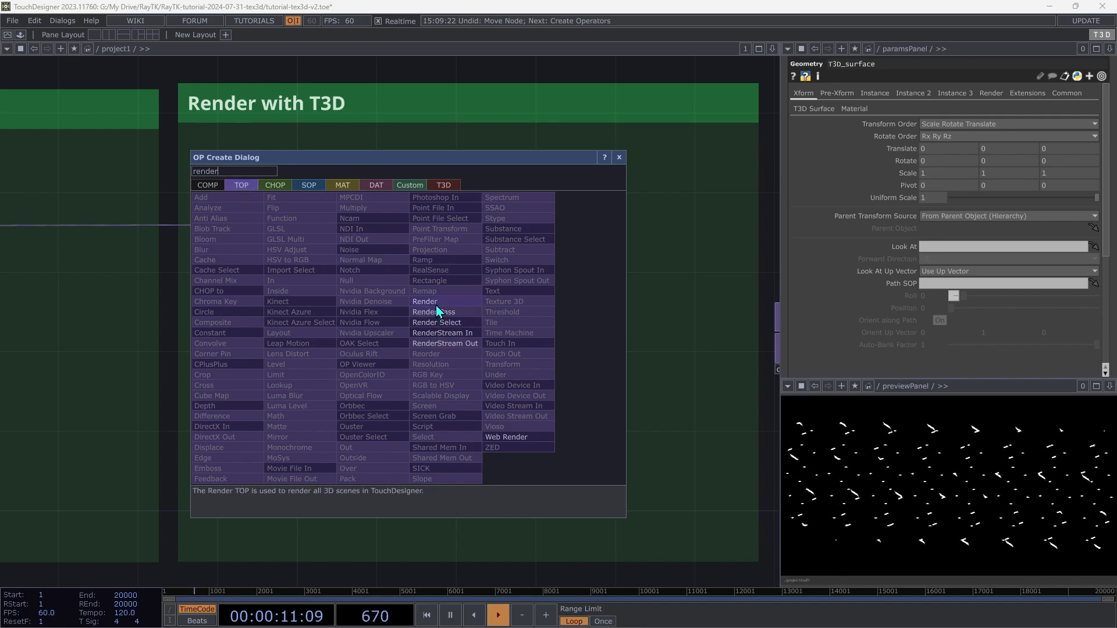
{"action": "left_click", "coordinate": [438, 303]}
{"action": "left_click", "coordinate": [524, 365]}
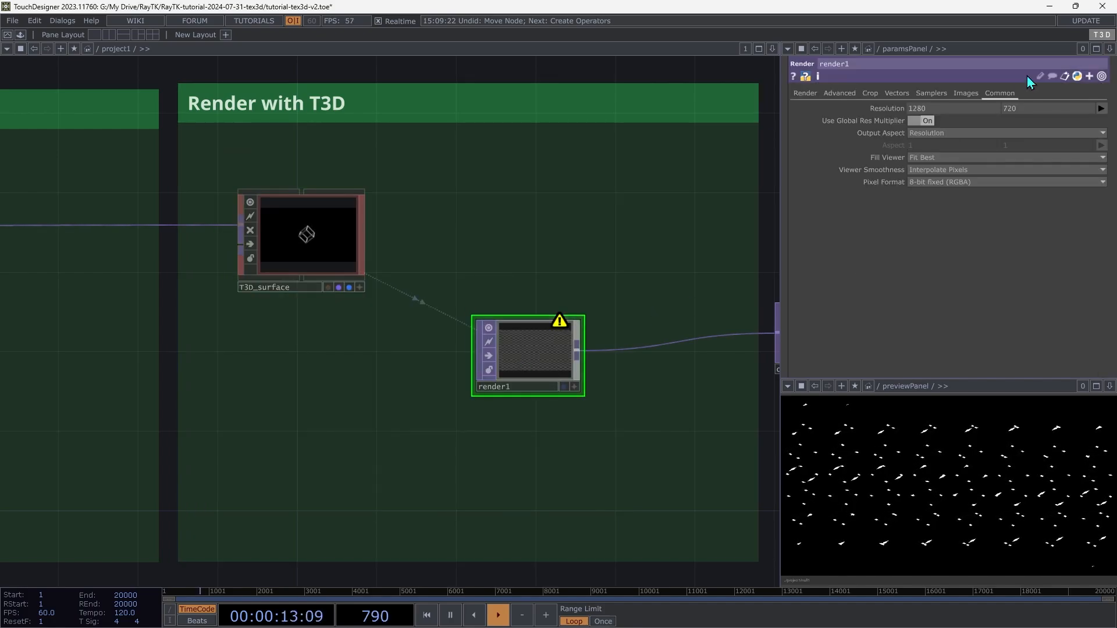
- Set render1's resolution to 1920 x 1080 and show its camera and geometry parameters
{"action": "left_click", "coordinate": [1103, 110]}
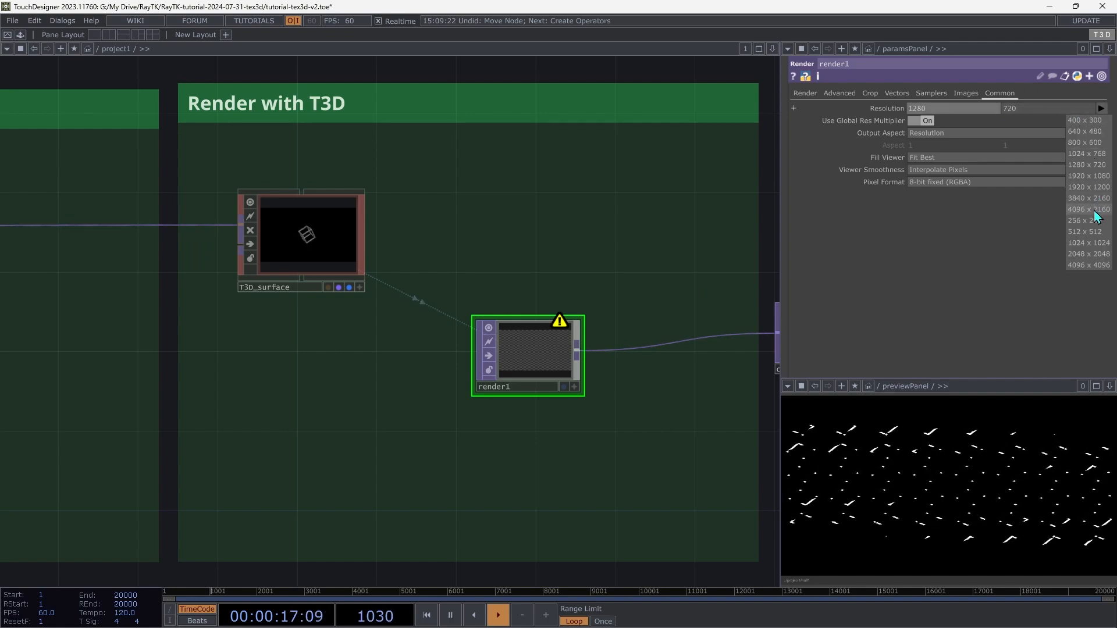
{"action": "left_click", "coordinate": [1089, 177]}
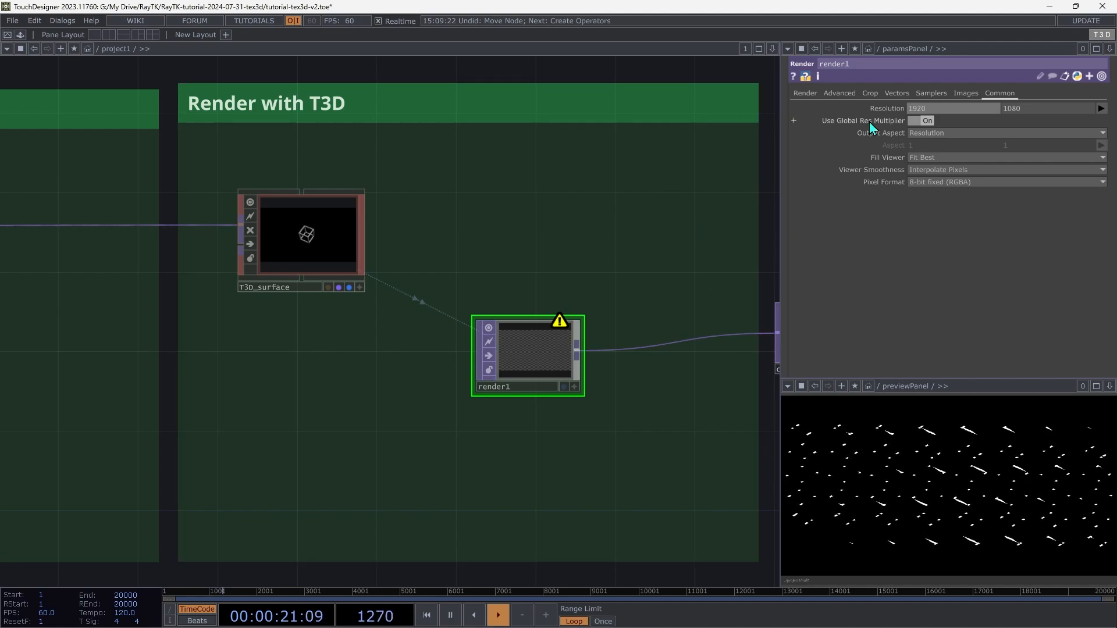
{"action": "left_click", "coordinate": [804, 96]}
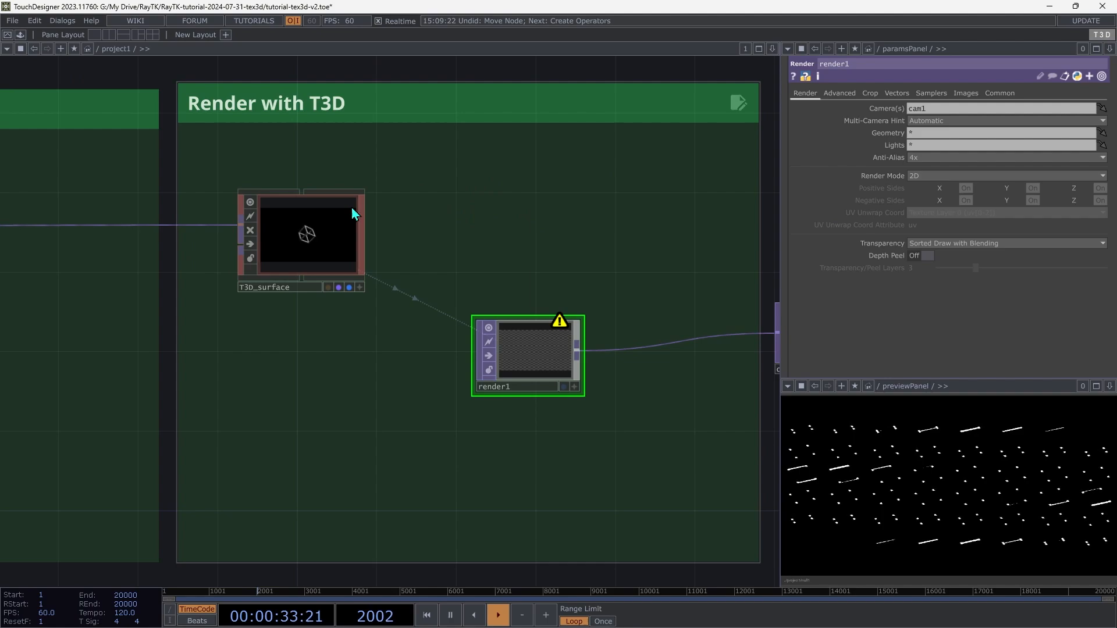
- Add the cameraViewport component from the palette's Tools and place it between T3D_surface and render1, above the render
{"action": "left_click", "coordinate": [20, 34]}
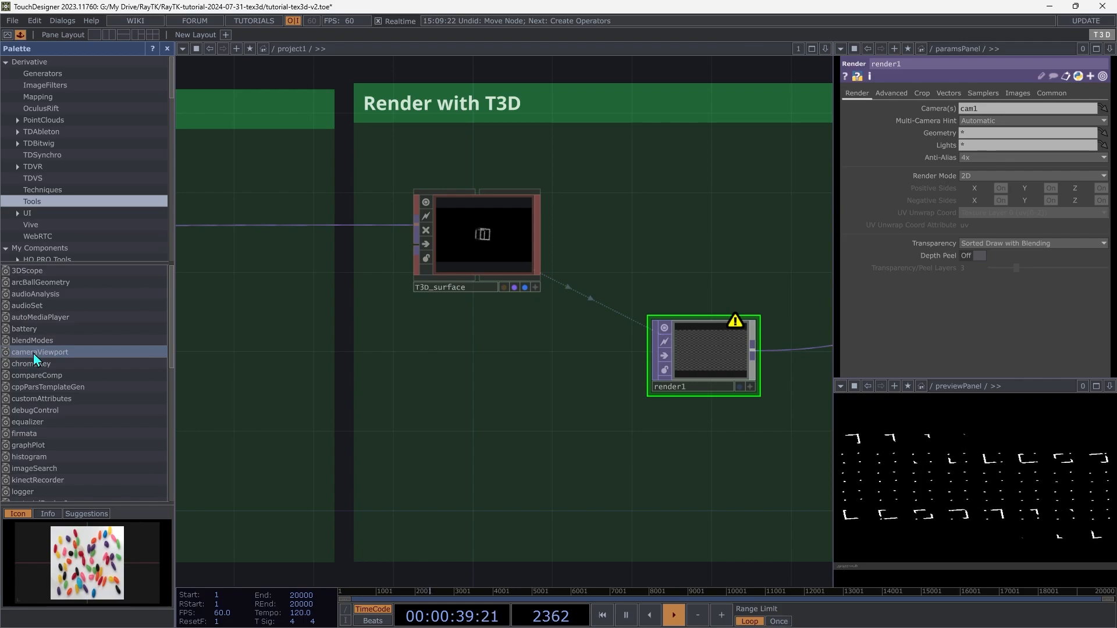
{"action": "left_click_drag", "start_coordinate": [33, 352], "coordinate": [492, 241]}
{"action": "left_click", "coordinate": [595, 234]}
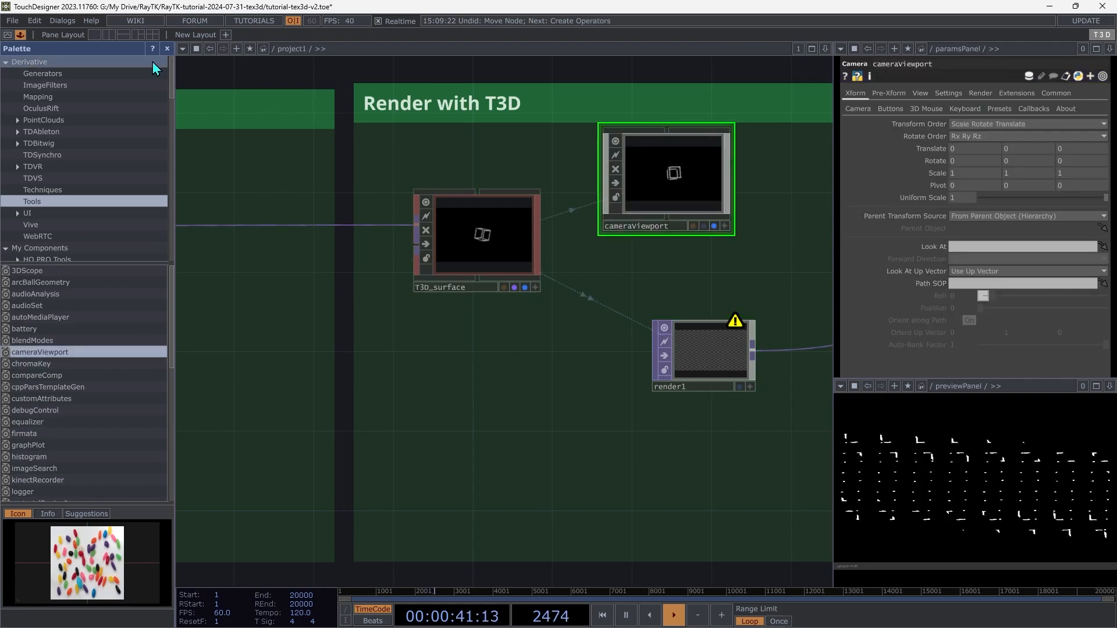
{"action": "left_click", "coordinate": [168, 51]}
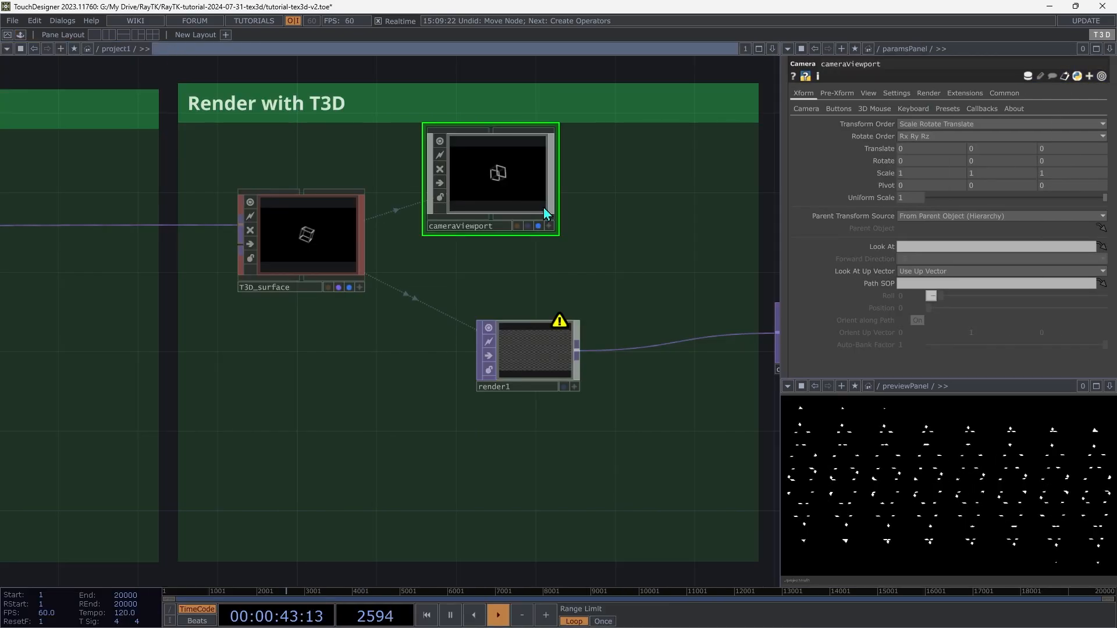
{"action": "left_click_drag", "start_coordinate": [520, 189], "coordinate": [545, 238]}
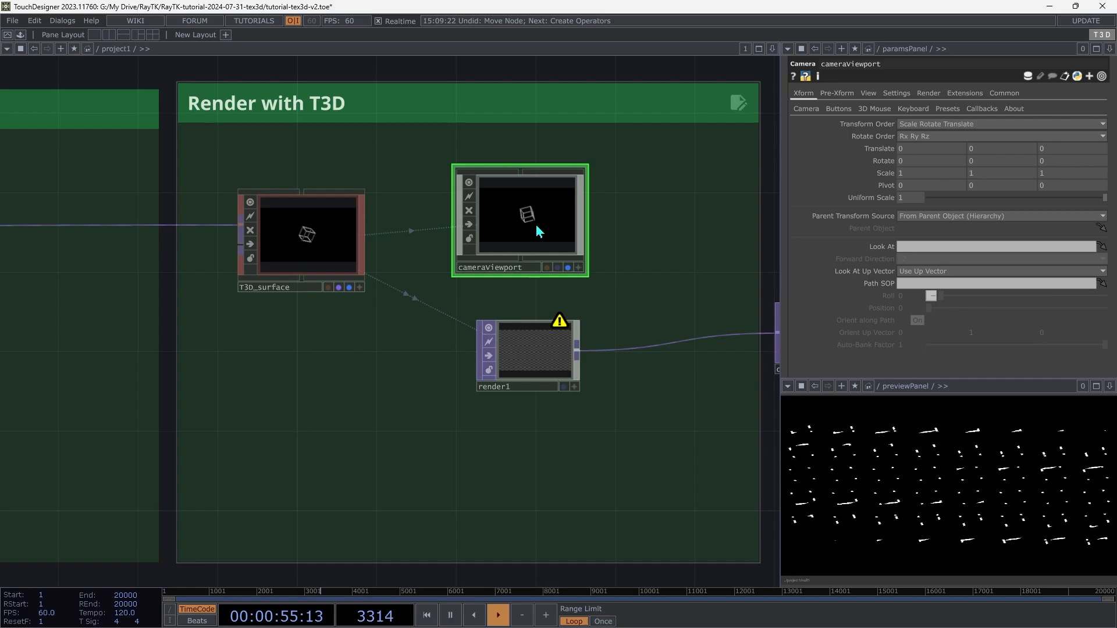
- Assign cameraViewport as render1's camera and render1 as cameraViewport's Render TOP
{"action": "left_click_drag", "start_coordinate": [535, 232], "coordinate": [539, 344]}
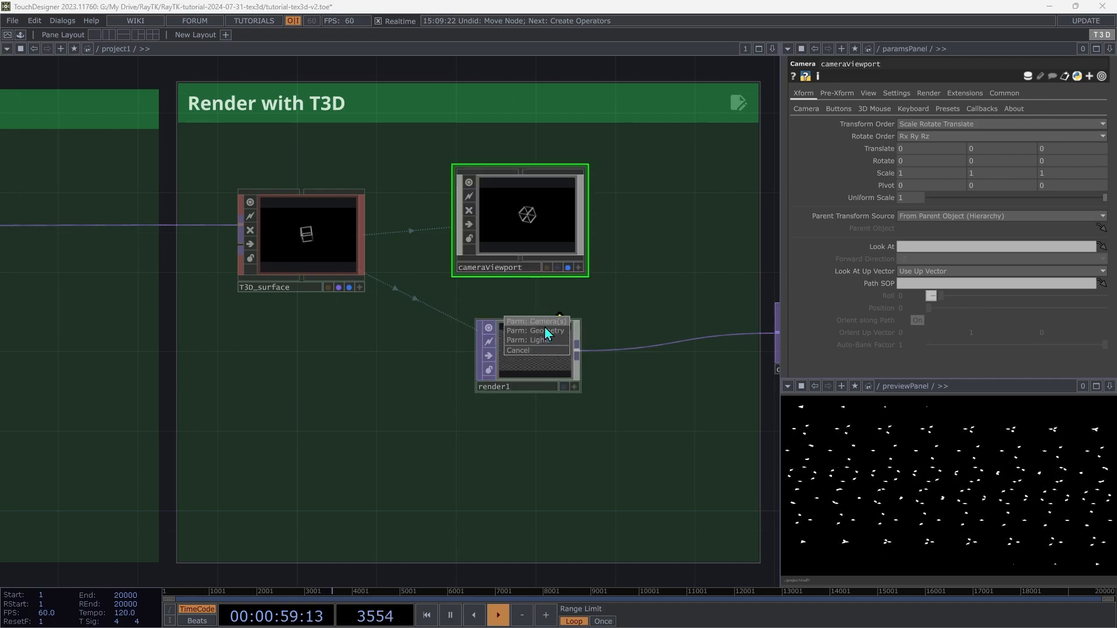
{"action": "left_click", "coordinate": [546, 329]}
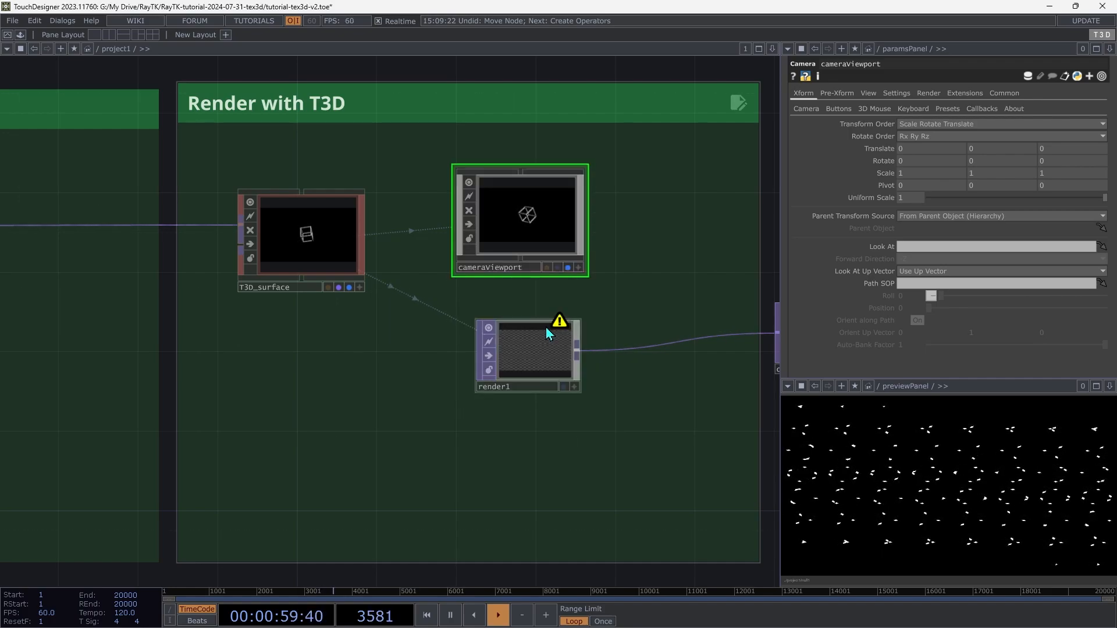
{"action": "left_click", "coordinate": [544, 370]}
{"action": "left_click_drag", "start_coordinate": [541, 369], "coordinate": [522, 229]}
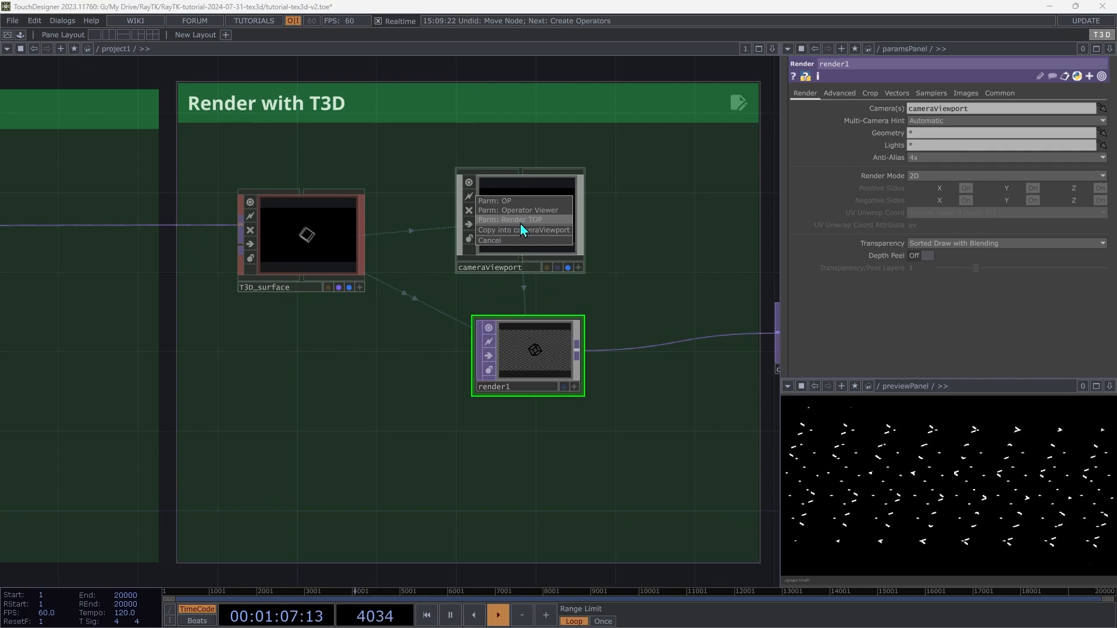
{"action": "left_click", "coordinate": [520, 221]}
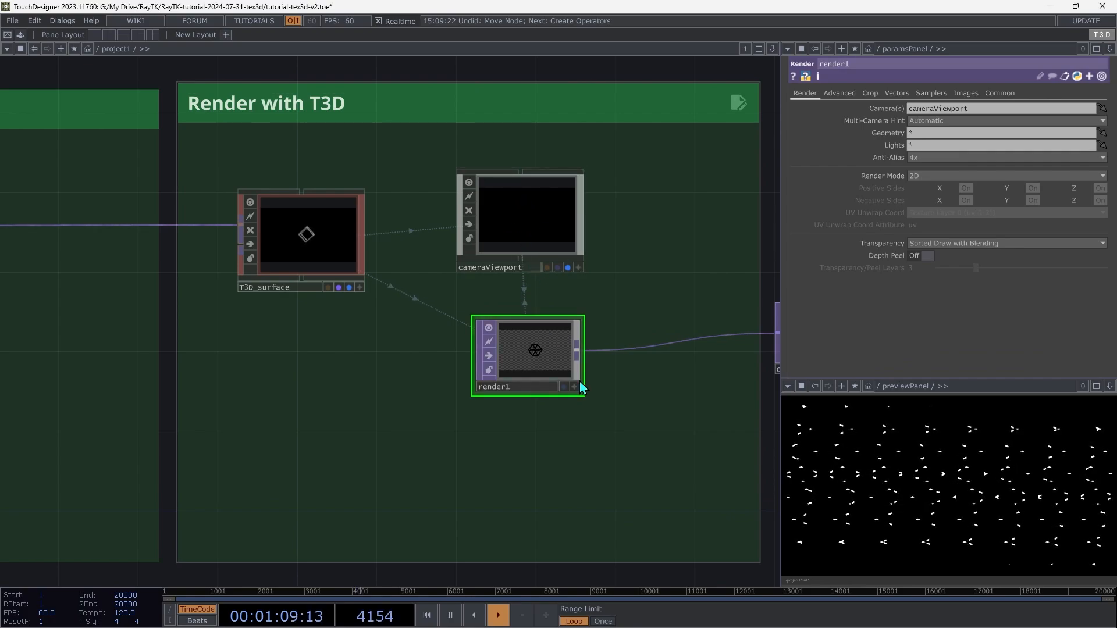
{"action": "left_click", "coordinate": [505, 200]}
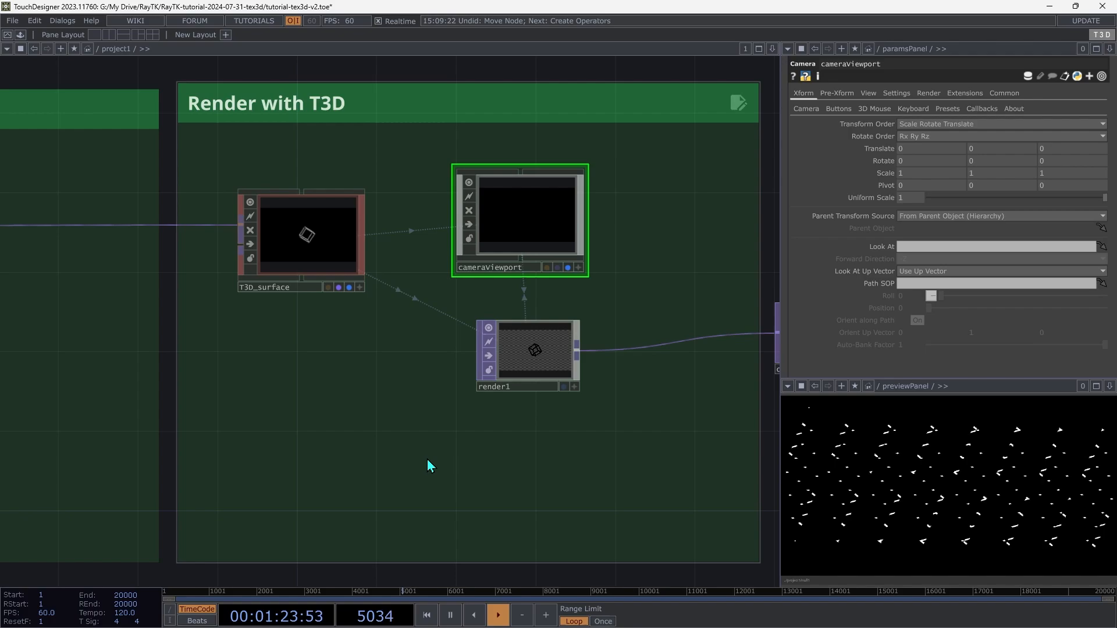
- Add a Light COMP below render1 in the Render with T3D area and set its Translate to 4, 5, 5
{"action": "key", "text": "Tab"}
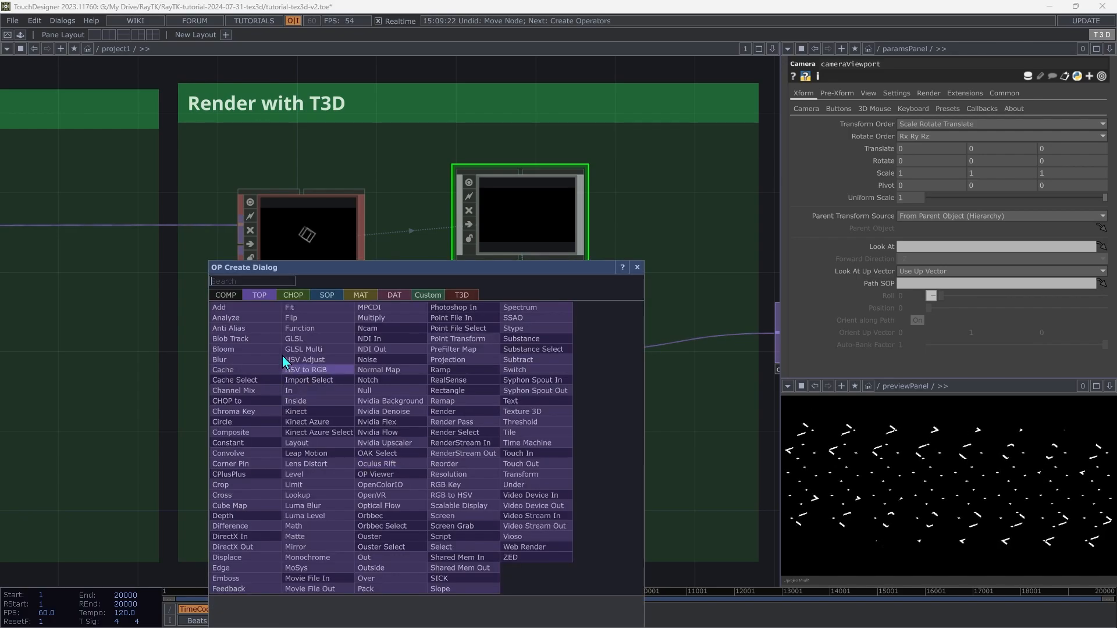
{"action": "left_click", "coordinate": [226, 298]}
{"action": "type", "text": "light"}
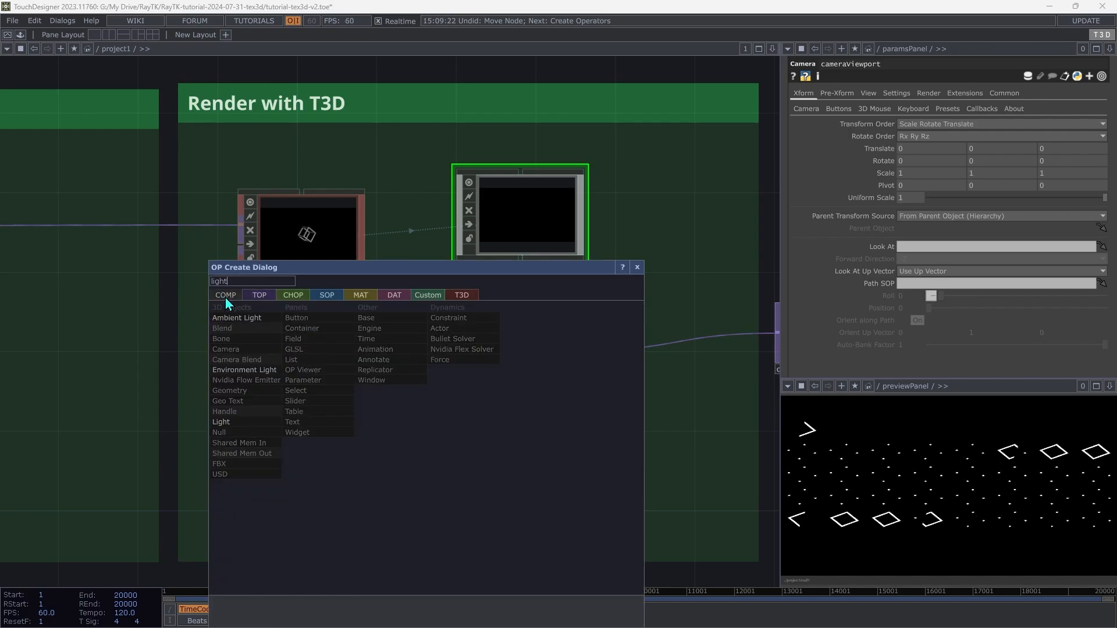
{"action": "left_click", "coordinate": [262, 429]}
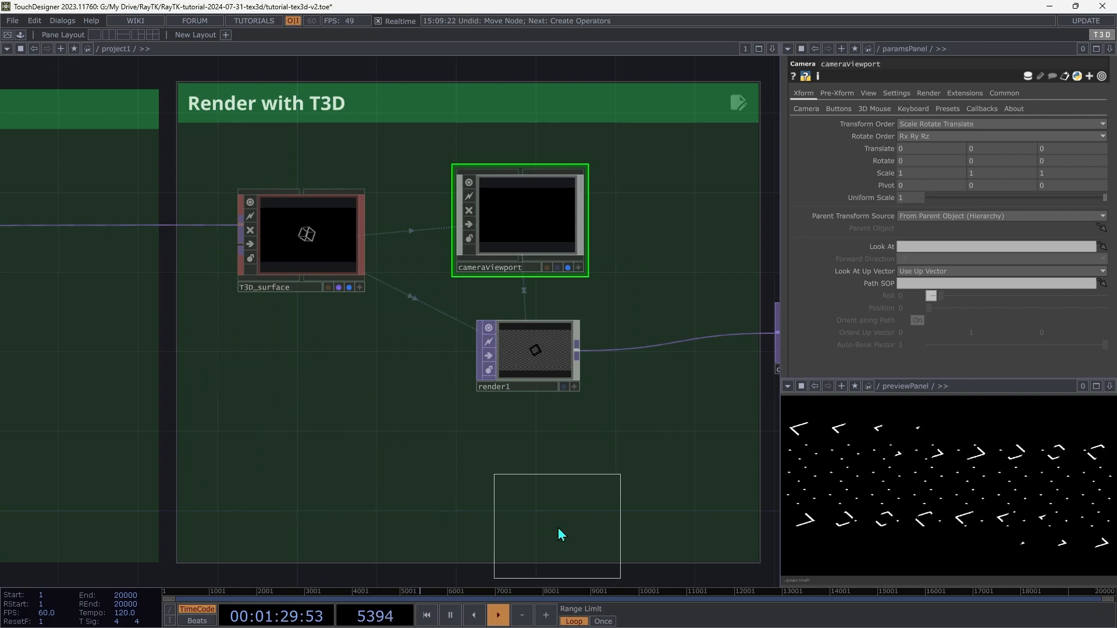
{"action": "left_click", "coordinate": [616, 494]}
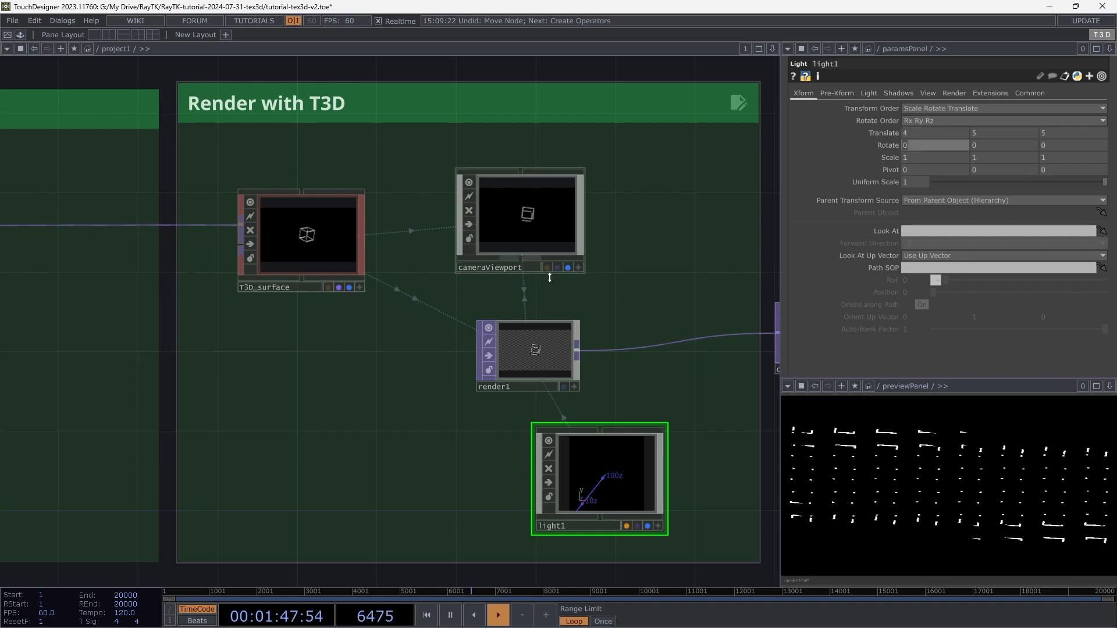
- Display cameraViewport in the preview panel
{"action": "right_click", "coordinate": [536, 219]}
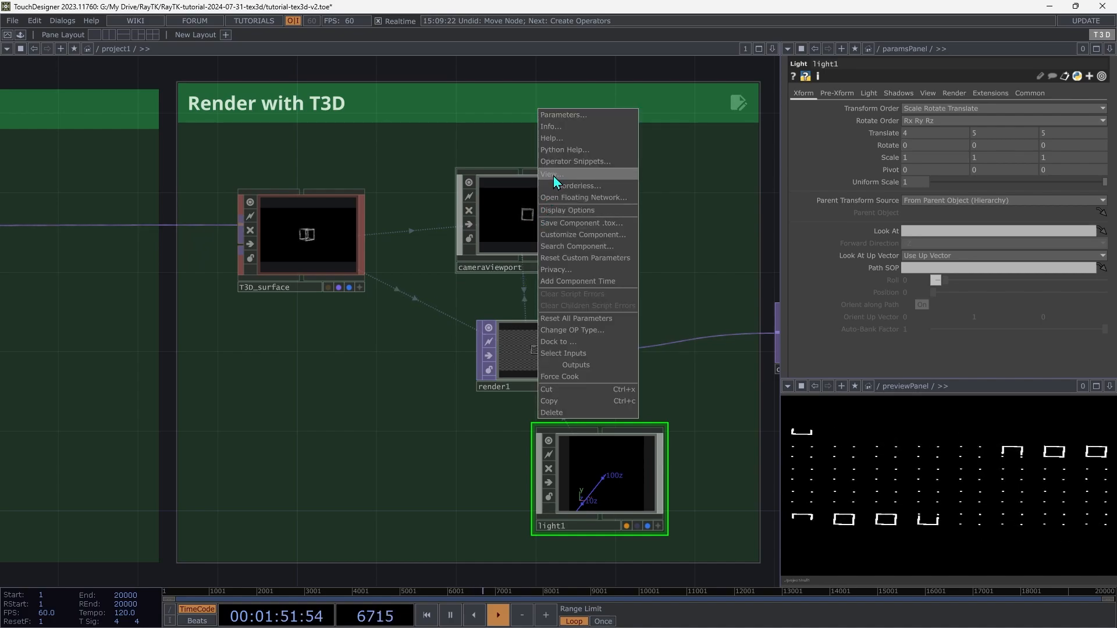
{"action": "left_click", "coordinate": [528, 234]}
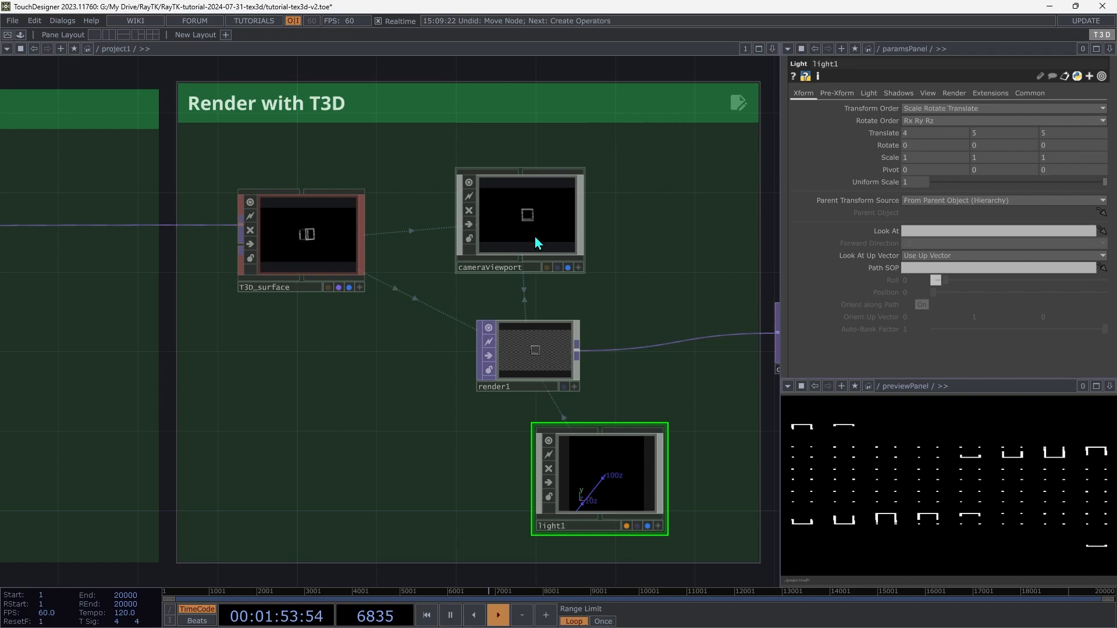
{"action": "left_click_drag", "start_coordinate": [534, 239], "coordinate": [864, 491]}
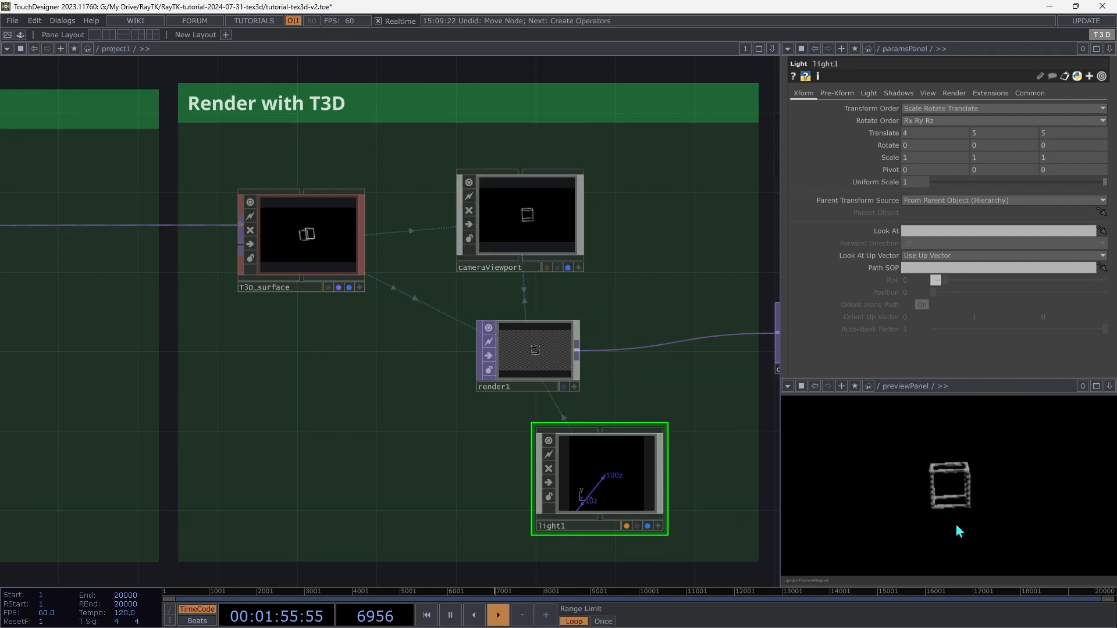
- Frame the box frame in the cameraViewport preview at an angled view, larger and near the centre
{"action": "middle_click_drag", "start_coordinate": [953, 511], "coordinate": [979, 425]}
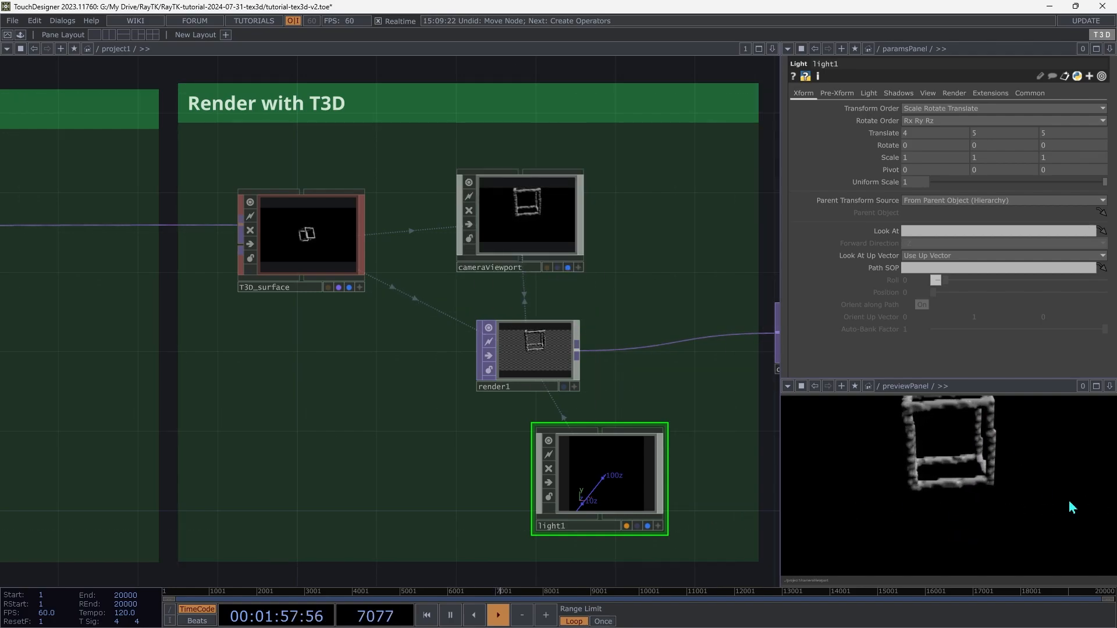
{"action": "right_click_drag", "start_coordinate": [1025, 457], "coordinate": [1015, 507]}
{"action": "left_click_drag", "start_coordinate": [1015, 505], "coordinate": [947, 473]}
{"action": "scroll", "coordinate": [948, 473], "scroll_direction": "up", "scroll_amount": 2}
{"action": "middle_click_drag", "start_coordinate": [947, 473], "coordinate": [988, 470]}
{"action": "left_click_drag", "start_coordinate": [988, 470], "coordinate": [1054, 441]}
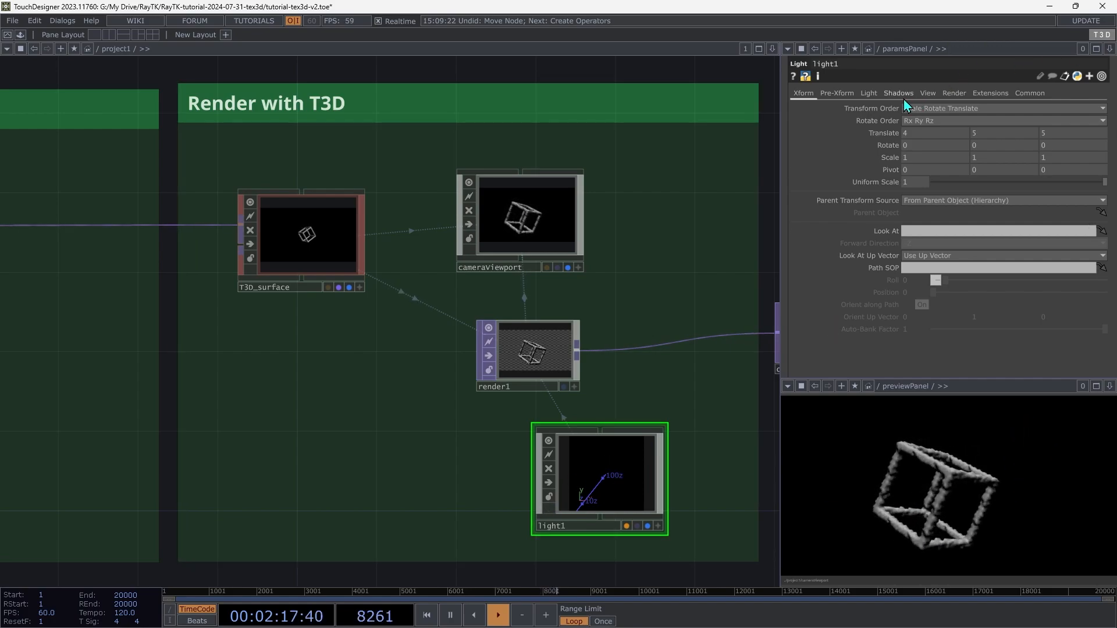
- Set light1's Light Color to mint green with values 0.588, 1, 0.811
{"action": "left_click", "coordinate": [870, 94]}
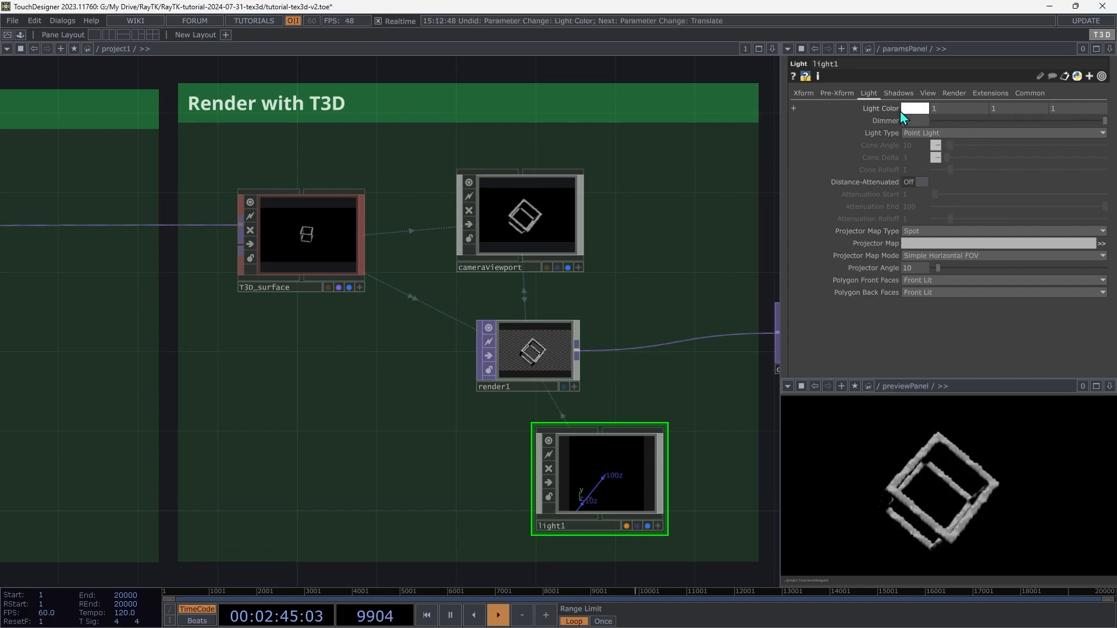
{"action": "left_click", "coordinate": [916, 108]}
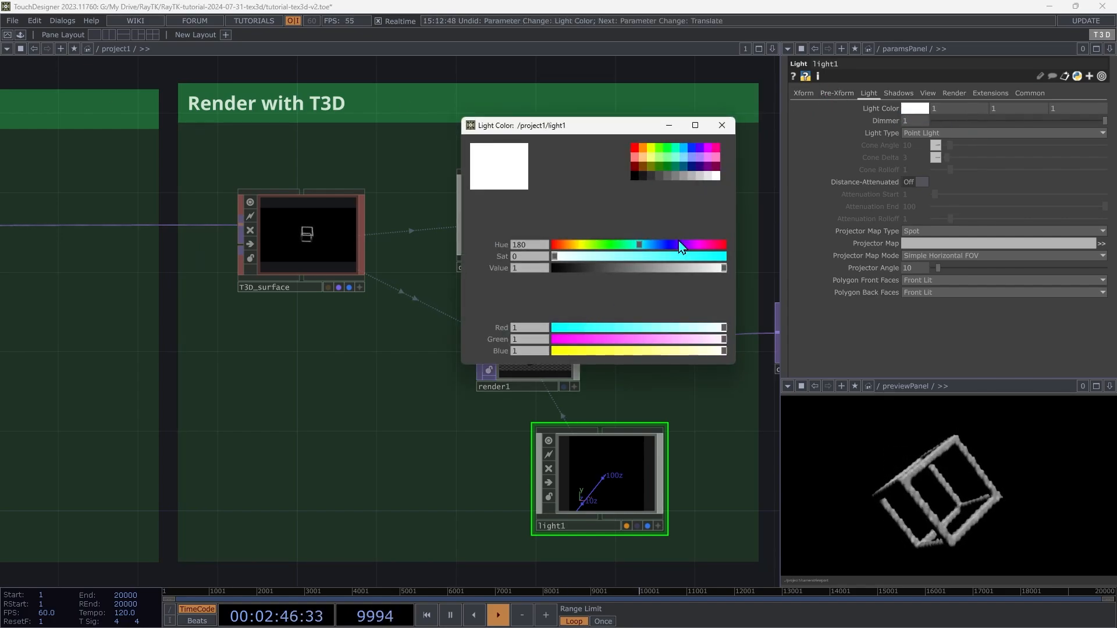
{"action": "left_click_drag", "start_coordinate": [706, 333], "coordinate": [656, 330]}
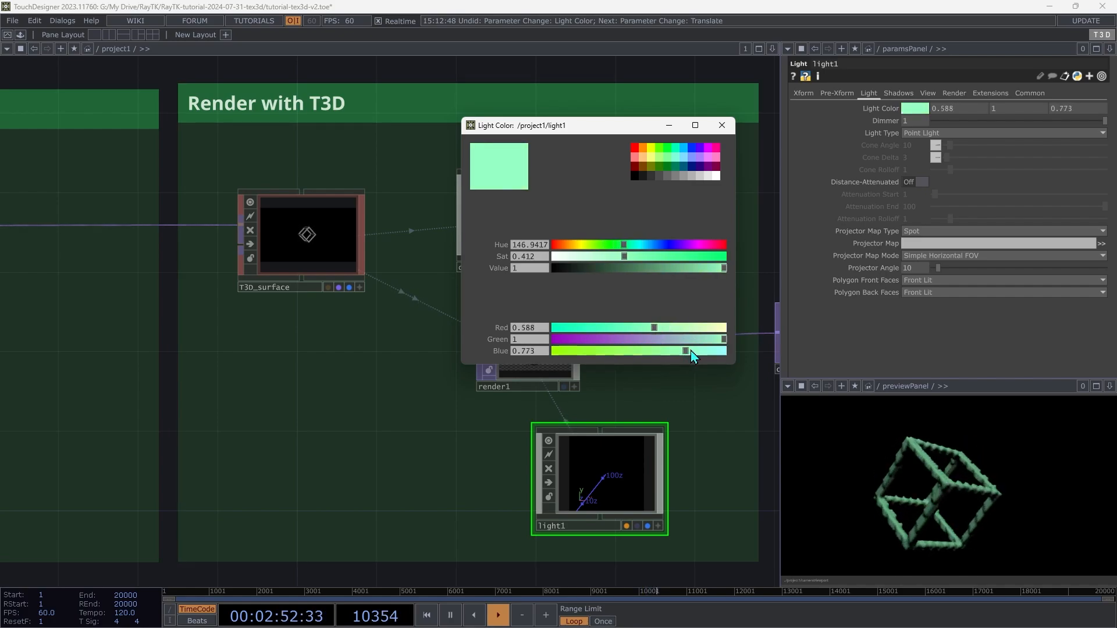
{"action": "left_click", "coordinate": [722, 125]}
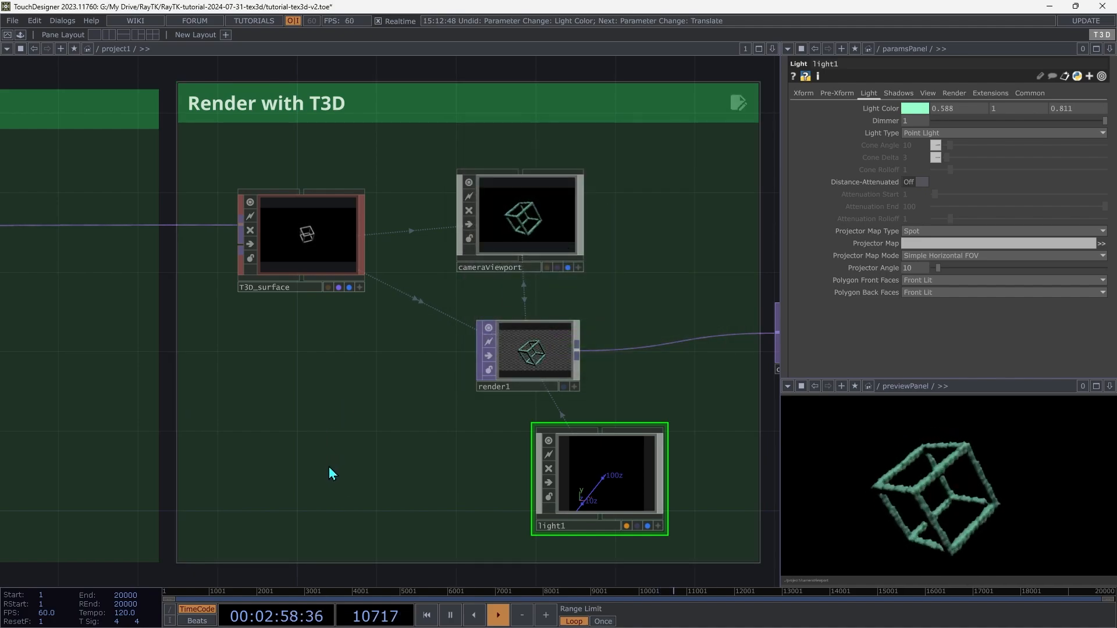
- Add a second Light COMP below T3D_surface and set its Translate to -4, 6, 5
{"action": "key", "text": "Tab"}
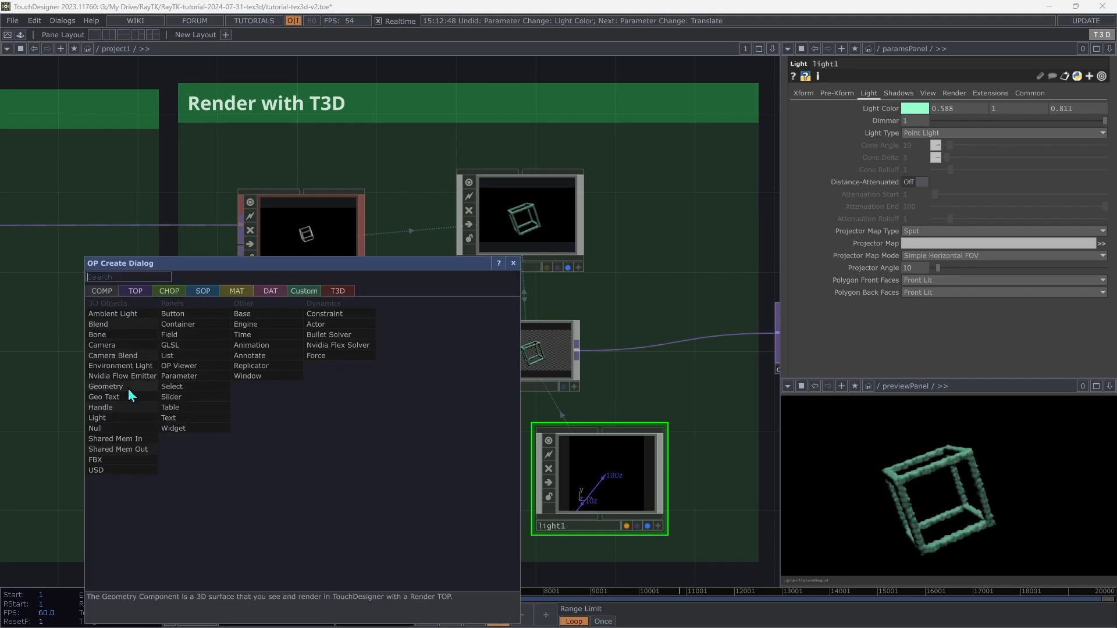
{"action": "left_click", "coordinate": [97, 419]}
{"action": "left_click", "coordinate": [308, 476]}
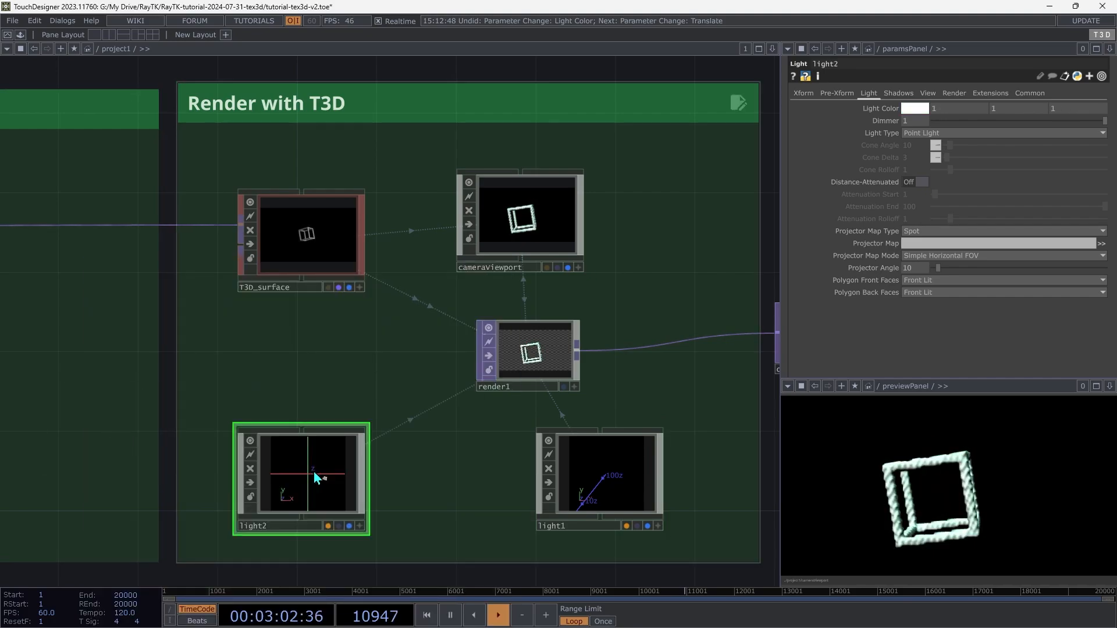
{"action": "left_click", "coordinate": [806, 94]}
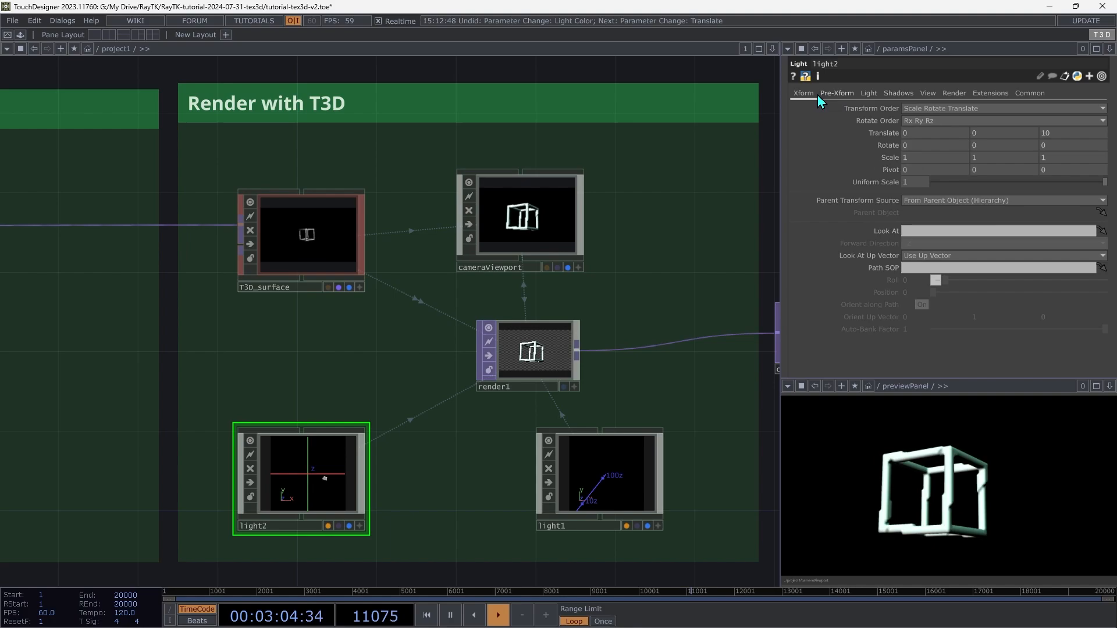
{"action": "middle_click_drag", "start_coordinate": [947, 125], "coordinate": [939, 112]}
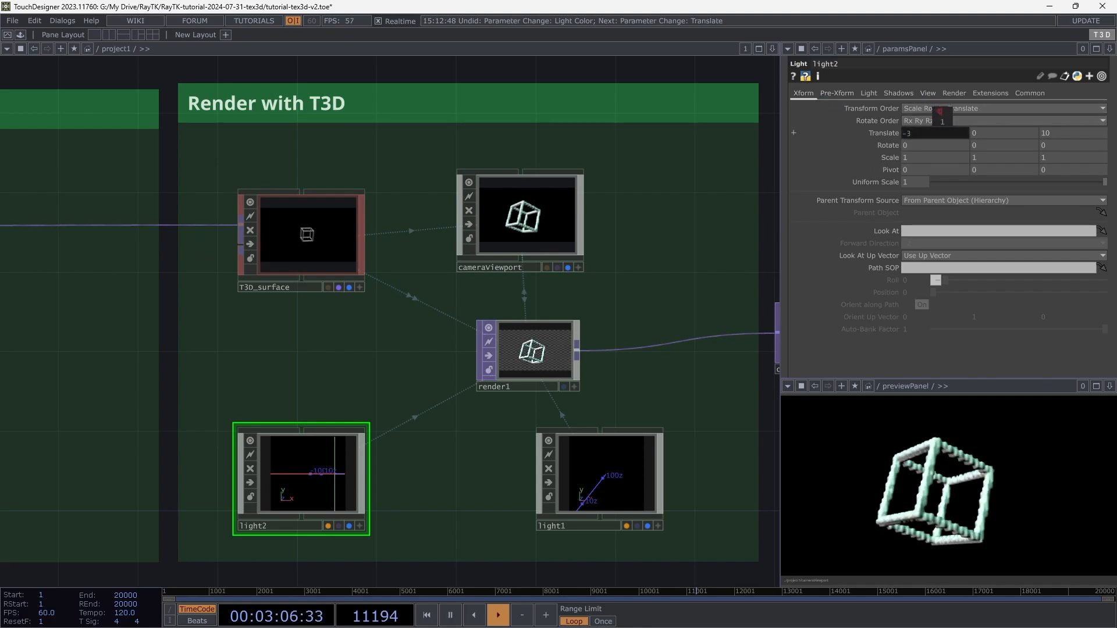
{"action": "middle_click_drag", "start_coordinate": [1007, 131], "coordinate": [1007, 115]}
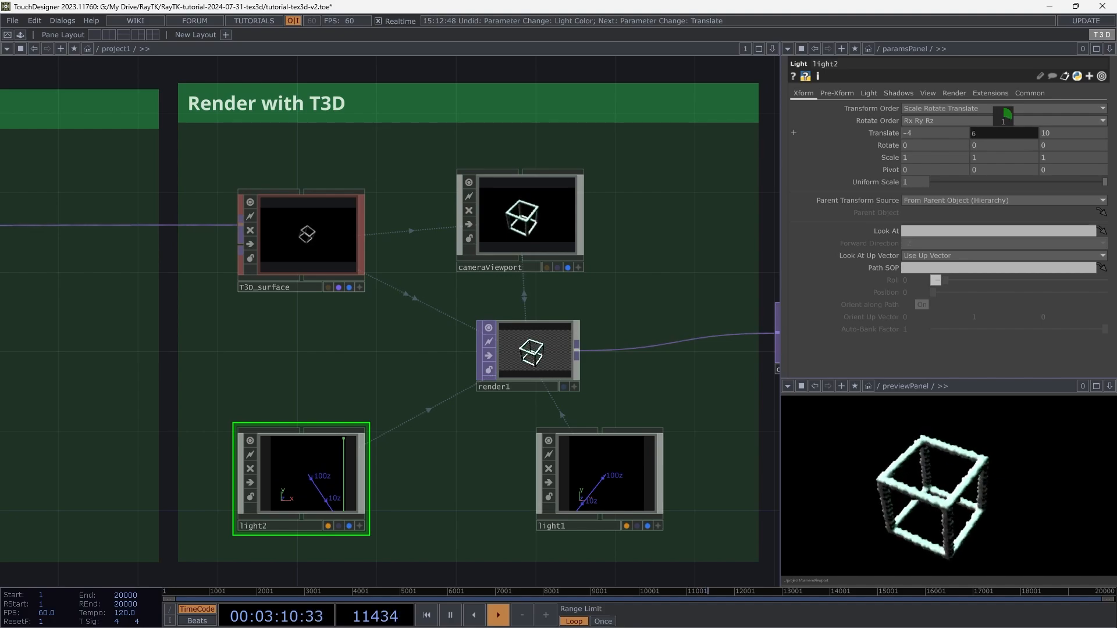
{"action": "middle_click_drag", "start_coordinate": [1074, 133], "coordinate": [1075, 137]}
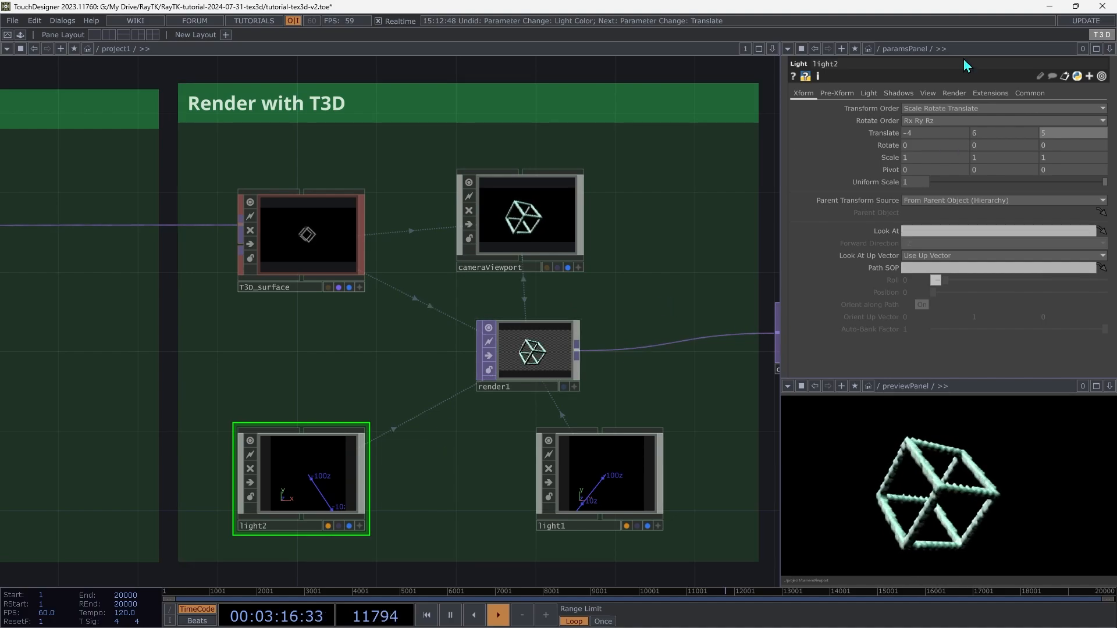
- Set light2's Light Color to warm yellow-orange with values 1, 0.76595, 0.176
{"action": "left_click", "coordinate": [868, 94]}
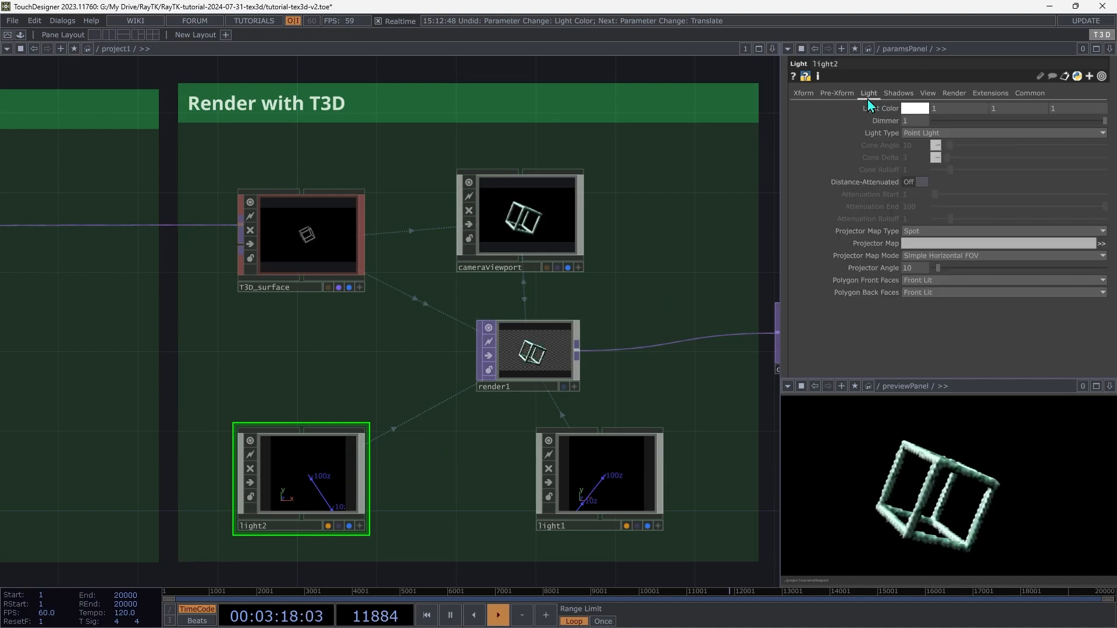
{"action": "left_click", "coordinate": [915, 110]}
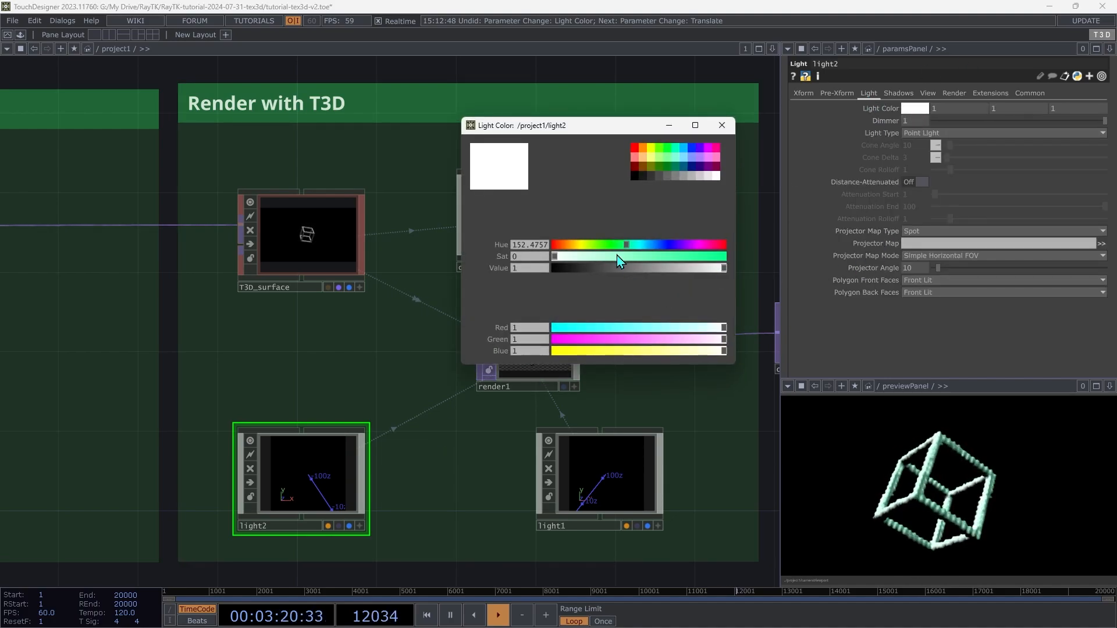
{"action": "mouse_move", "coordinate": [721, 351]}
{"action": "left_mouse_down"}
{"action": "mouse_move", "coordinate": [702, 363]}
{"action": "mouse_move", "coordinate": [657, 361]}
{"action": "mouse_move", "coordinate": [647, 337]}
{"action": "left_mouse_up"}
{"action": "left_click_drag", "start_coordinate": [577, 241], "coordinate": [565, 244]}
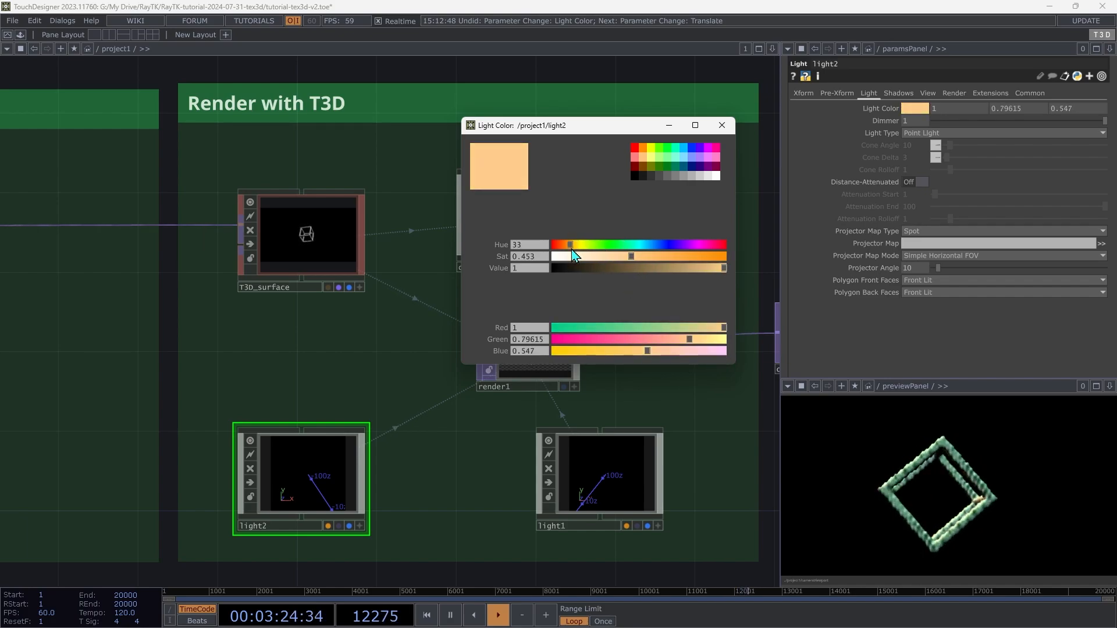
{"action": "left_click_drag", "start_coordinate": [640, 353], "coordinate": [584, 351]}
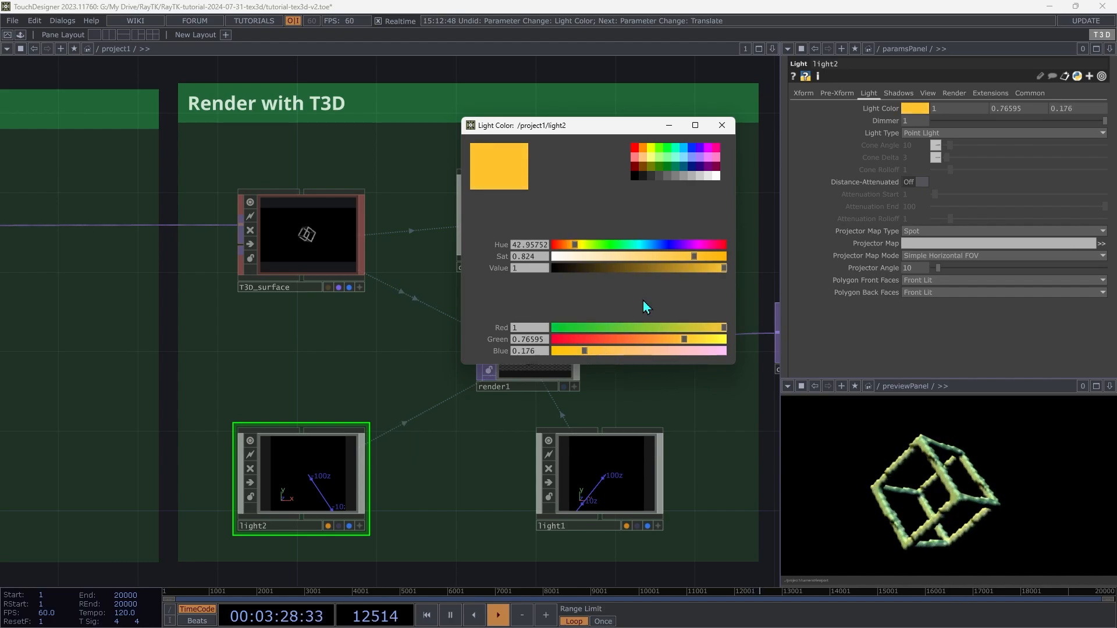
{"action": "left_click", "coordinate": [722, 125]}
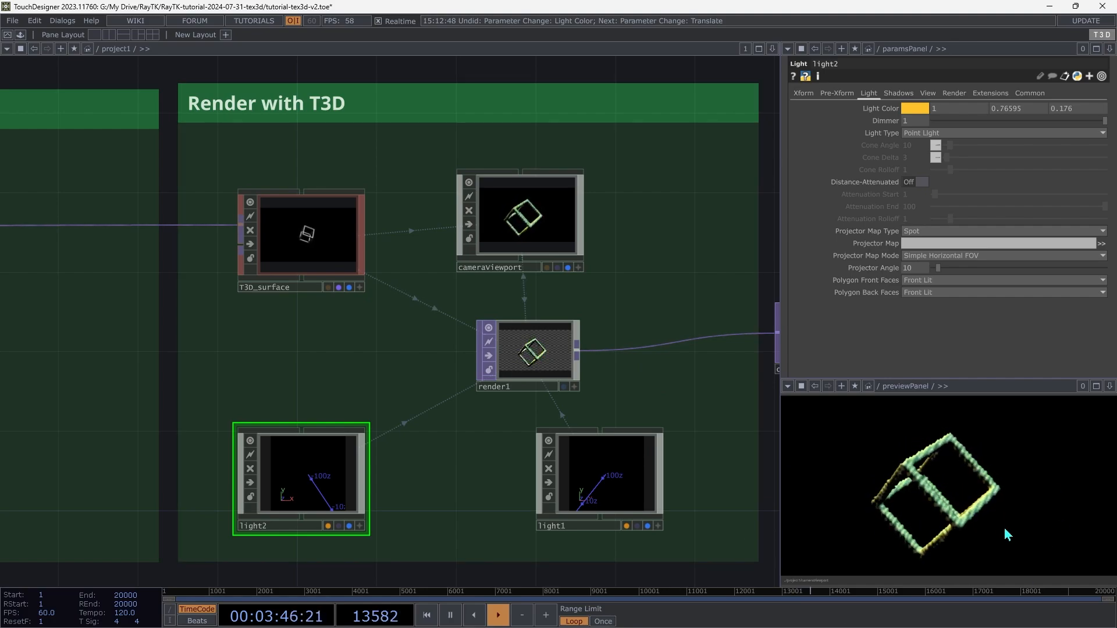
- Bring the cameraViewport camera closer so the two-coloured box frame fills the preview
{"action": "middle_click_drag", "start_coordinate": [963, 493], "coordinate": [968, 397]}
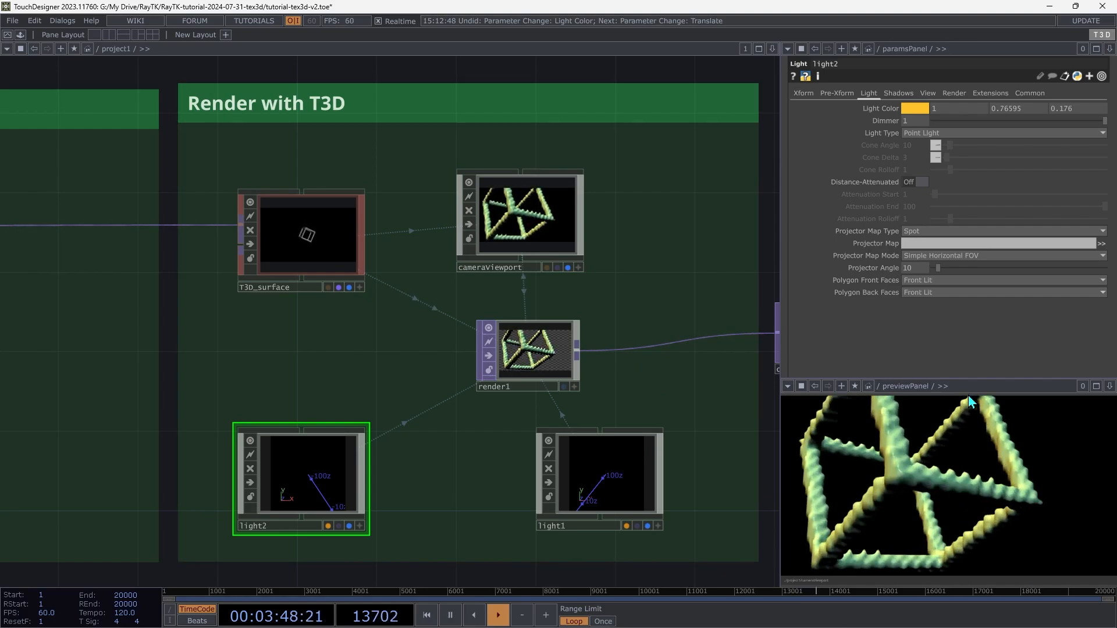
{"action": "middle_click_drag", "start_coordinate": [1010, 515], "coordinate": [973, 469]}
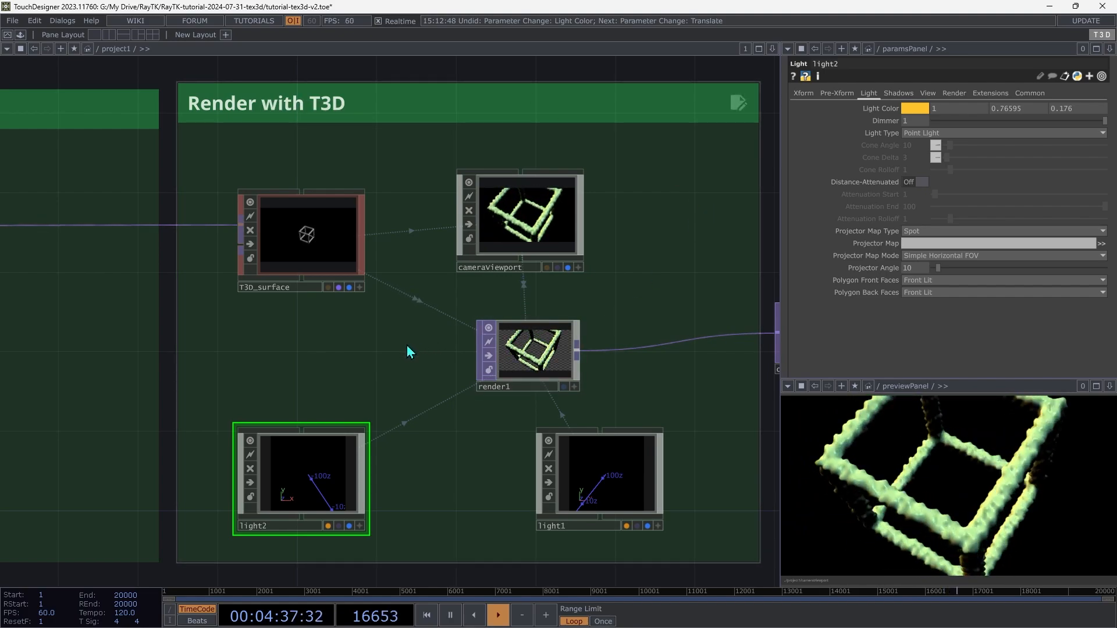
- Set texture3dRender's Resolution to 256 x 256 x 256 in the SDF in RayTK area
{"action": "left_click_drag", "start_coordinate": [407, 346], "coordinate": [434, 346]}
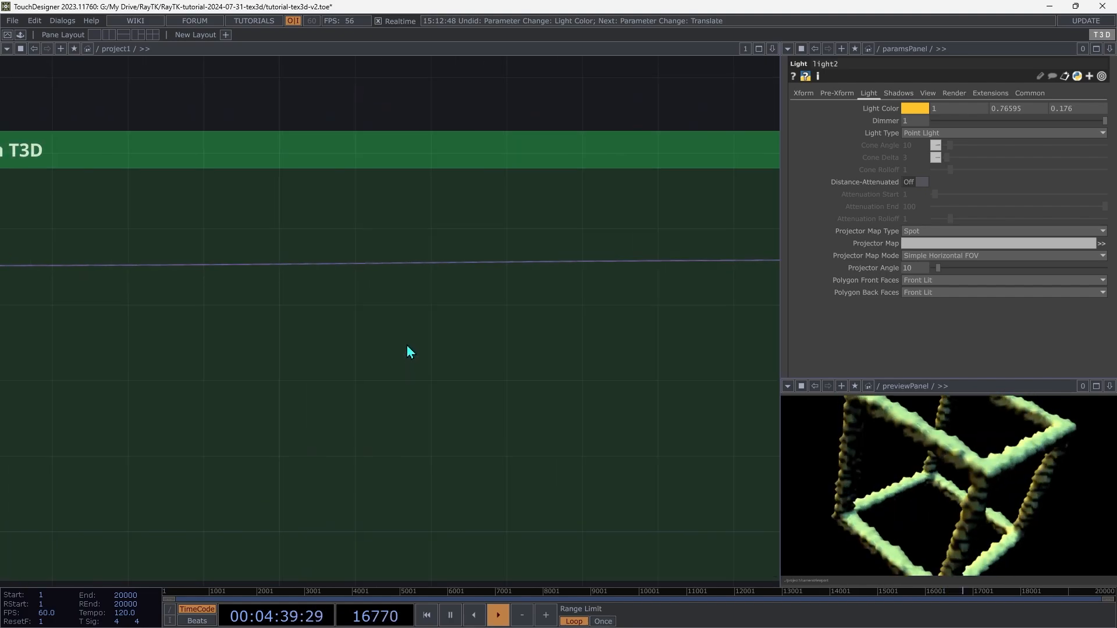
{"action": "left_click", "coordinate": [460, 286]}
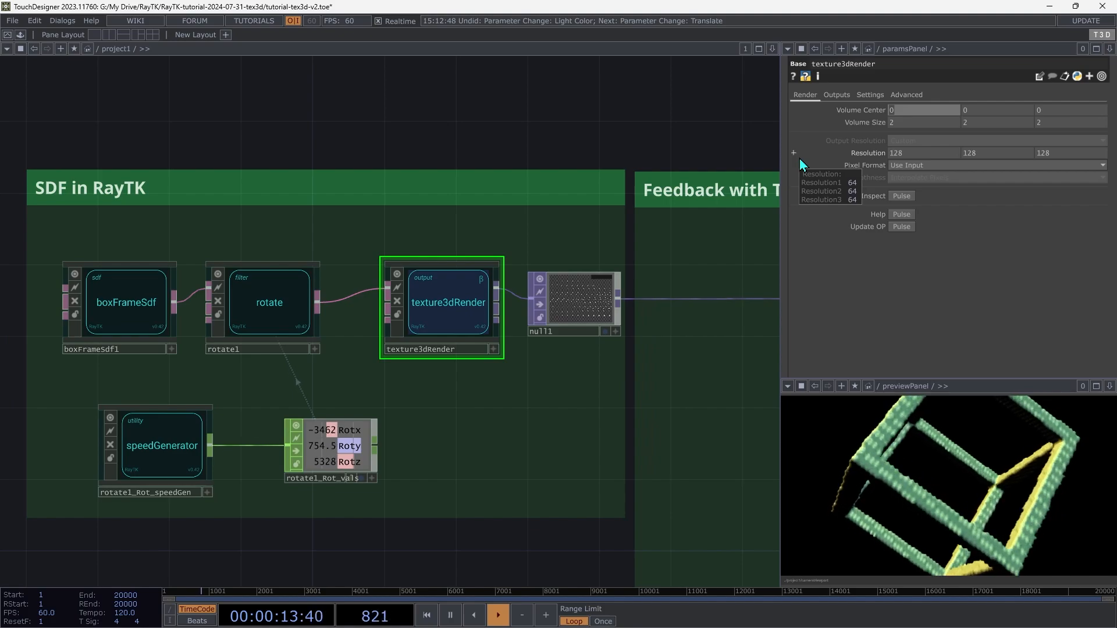
{"action": "key", "text": "shift+Tab"}
{"action": "key", "text": "shift+Tab"}
{"action": "type", "text": "2"}
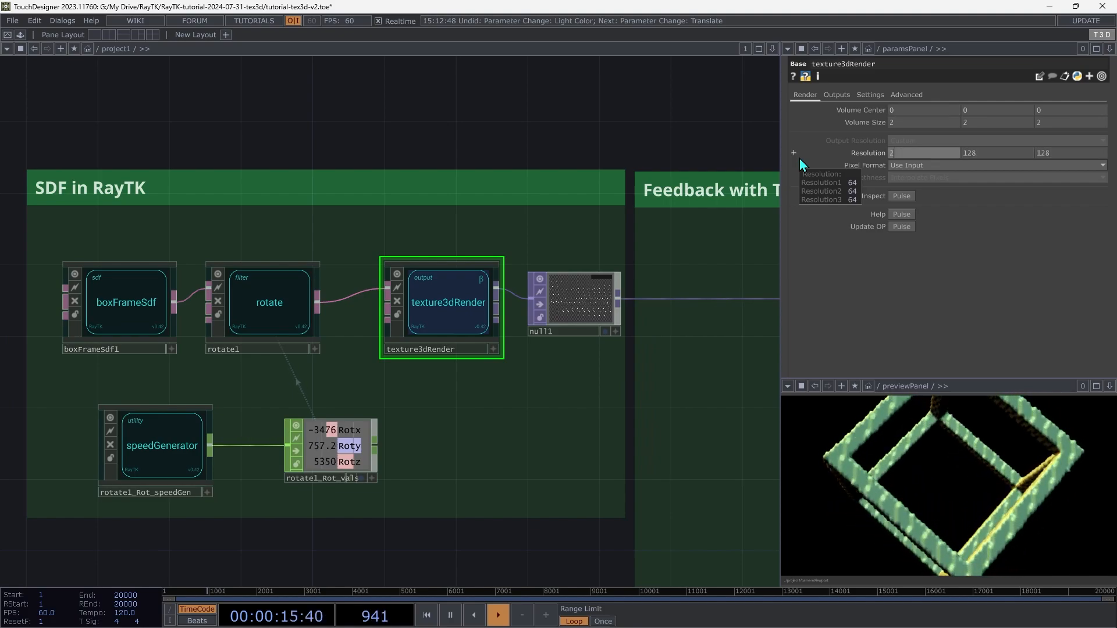
{"action": "type", "text": "56"}
{"action": "key", "text": "Tab"}
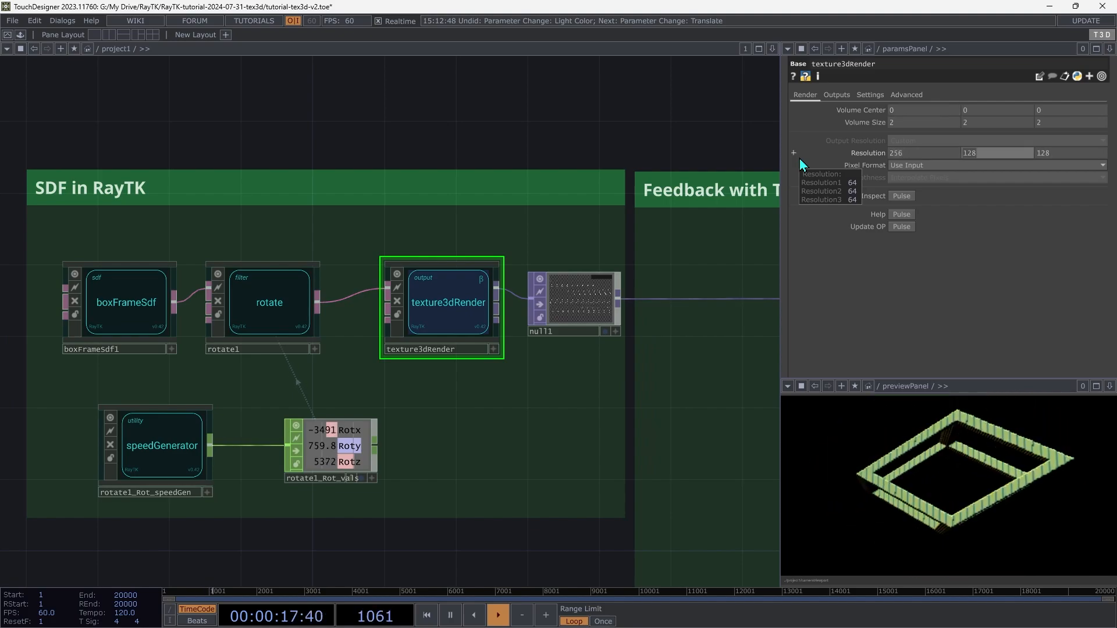
{"action": "type", "text": "2"}
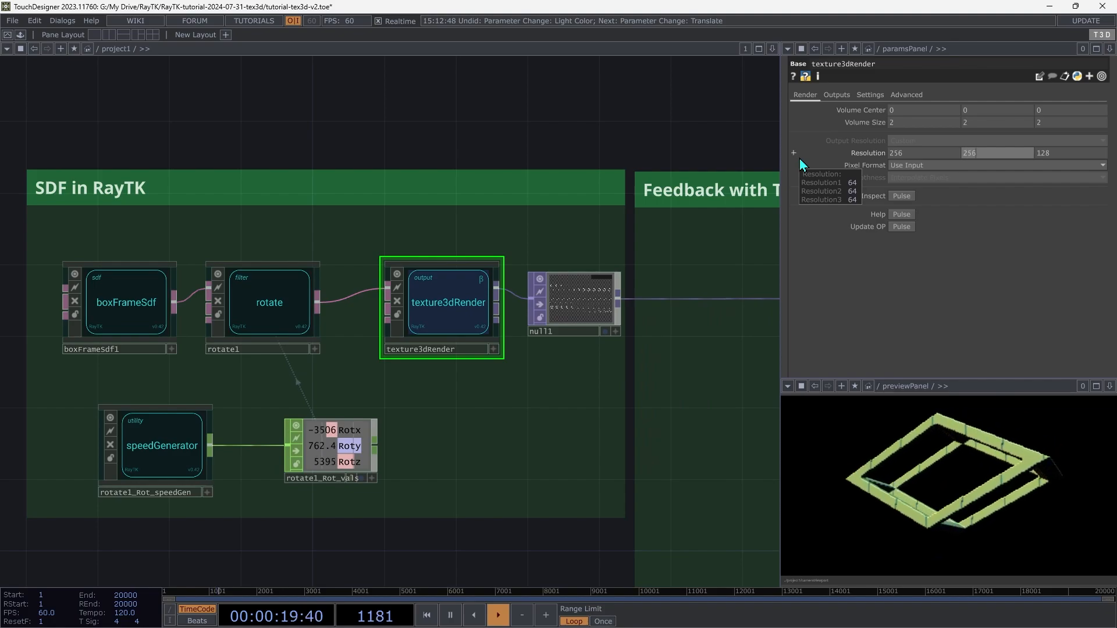
{"action": "type", "text": "56"}
{"action": "key", "text": "Tab"}
{"action": "type", "text": "256"}
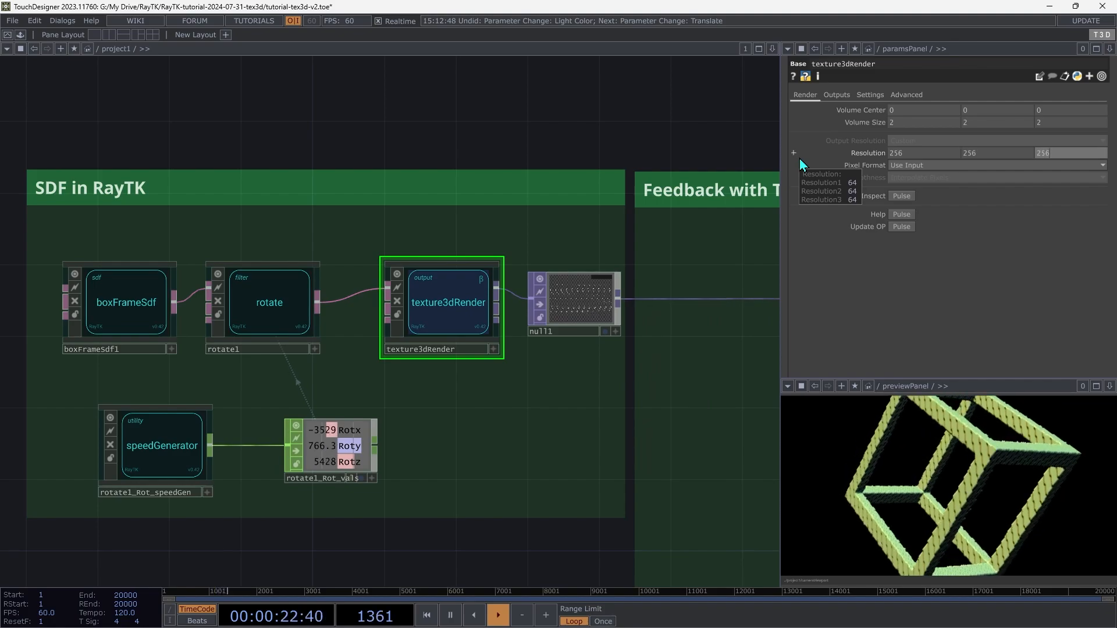
{"action": "key", "text": "Tab"}
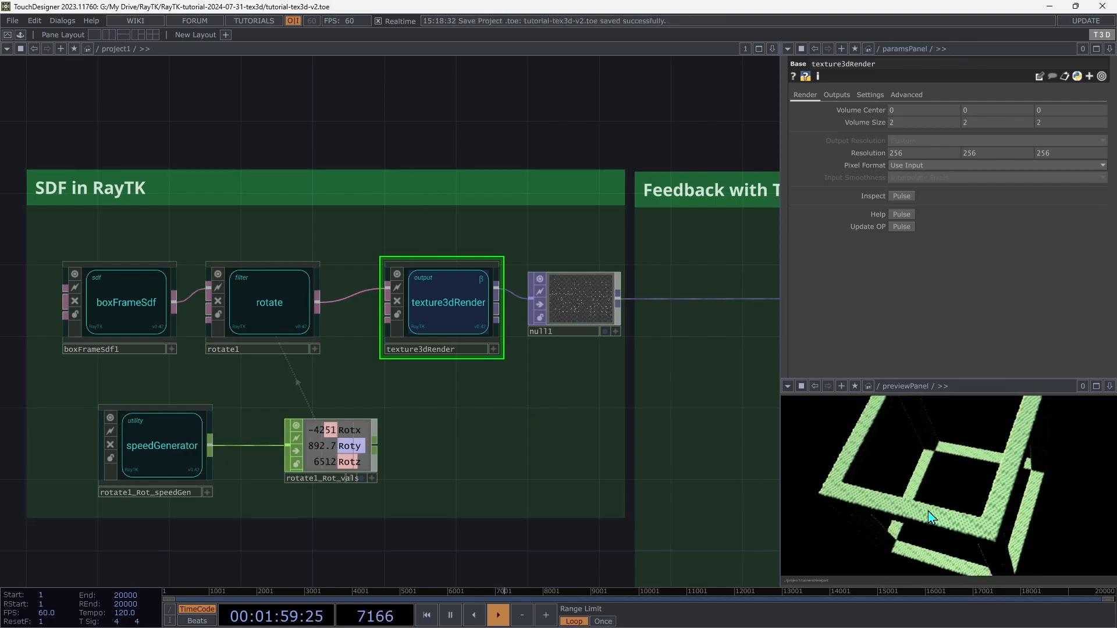
- Orbit the preview camera around the higher-resolution box frame to examine its surface detail
{"action": "left_click_drag", "start_coordinate": [928, 511], "coordinate": [944, 549]}
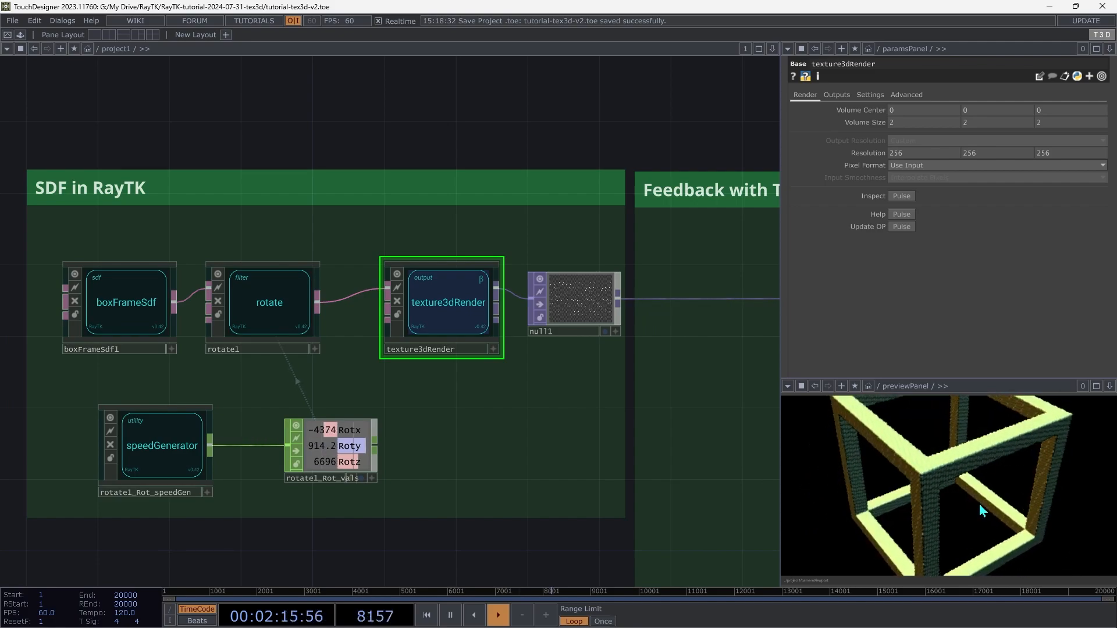
{"action": "left_click_drag", "start_coordinate": [981, 507], "coordinate": [1084, 435]}
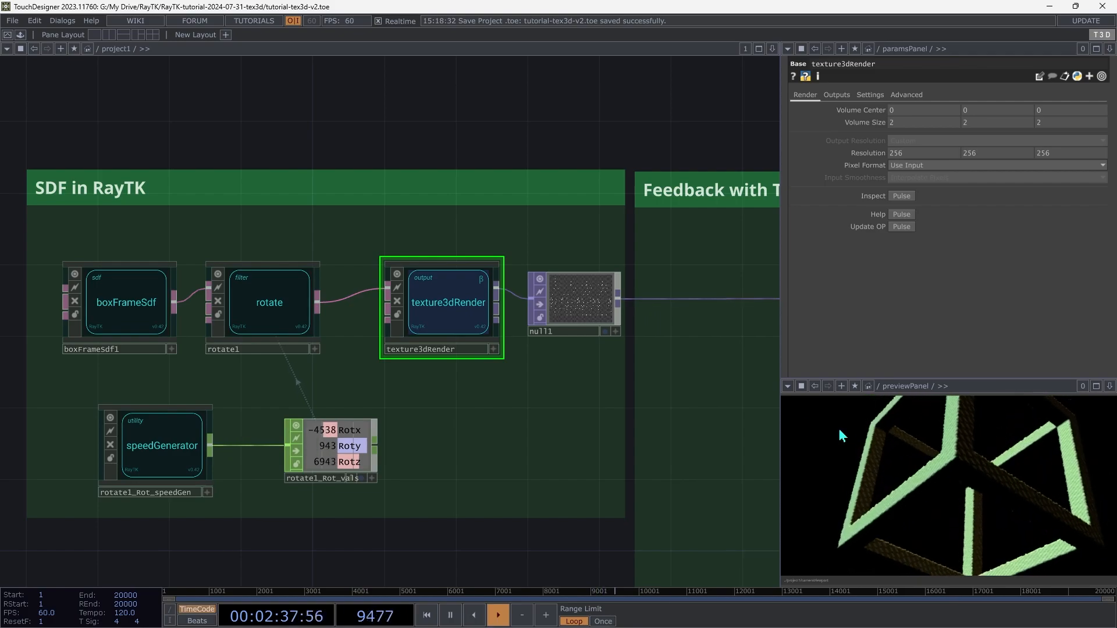
- Show null1's texture output in the preview panel
{"action": "right_click", "coordinate": [585, 297]}
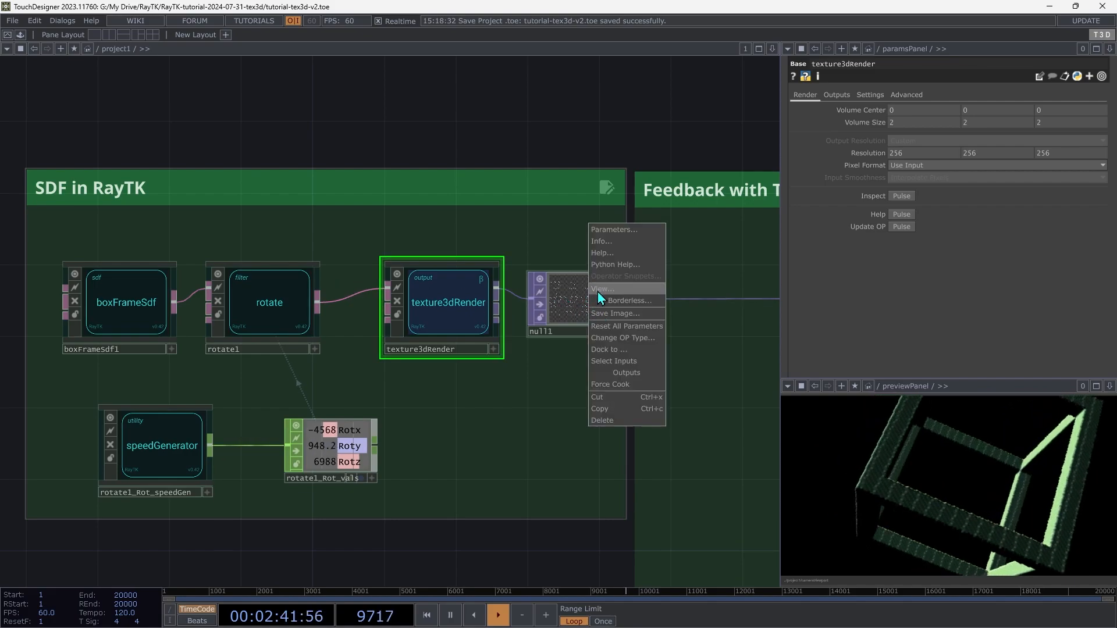
{"action": "left_click", "coordinate": [570, 297]}
{"action": "left_click_drag", "start_coordinate": [588, 299], "coordinate": [1000, 481]}
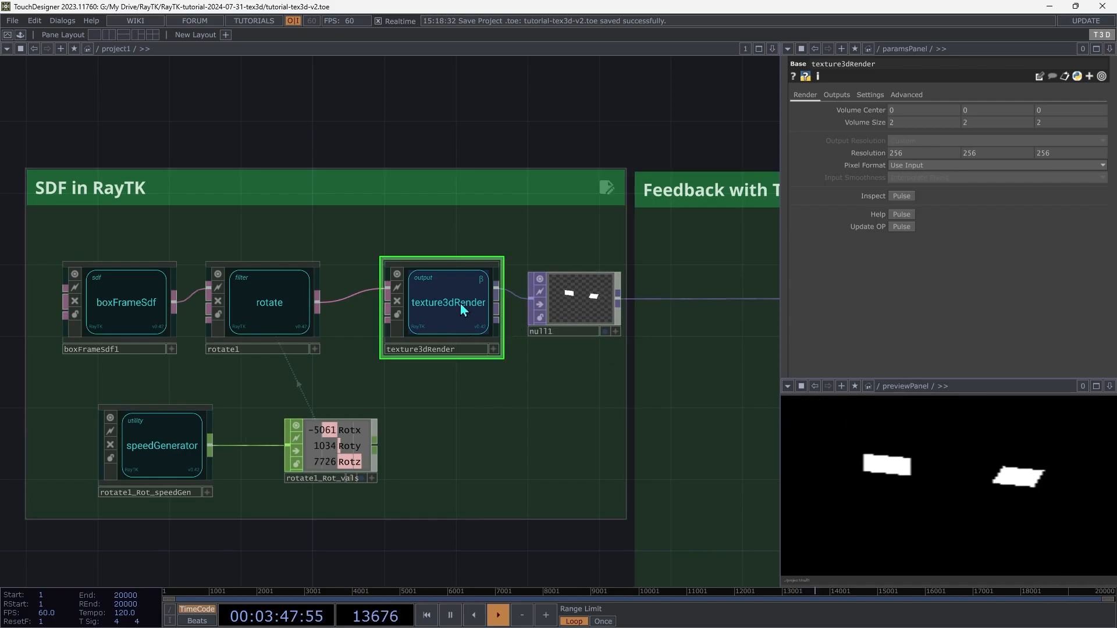
- Duplicate null1 twice and connect null2 and null3 to texture3dRender's additional outputs
{"action": "left_click", "coordinate": [581, 295]}
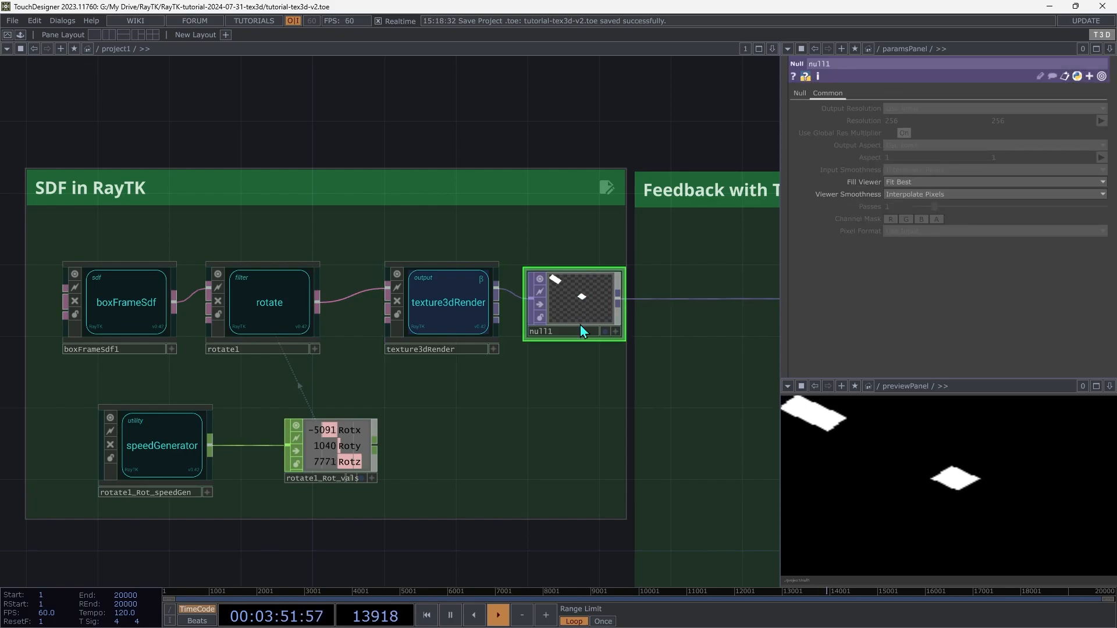
{"action": "key", "text": "ctrl+c"}
{"action": "key", "text": "ctrl+v"}
{"action": "key", "text": "ctrl+v"}
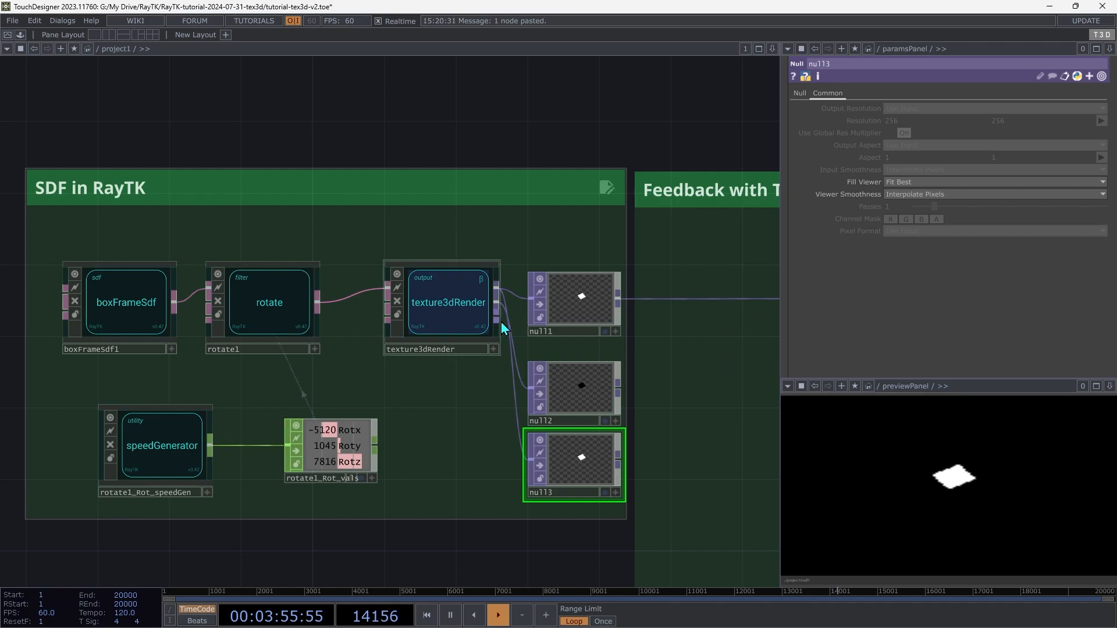
{"action": "left_click_drag", "start_coordinate": [498, 320], "coordinate": [527, 458]}
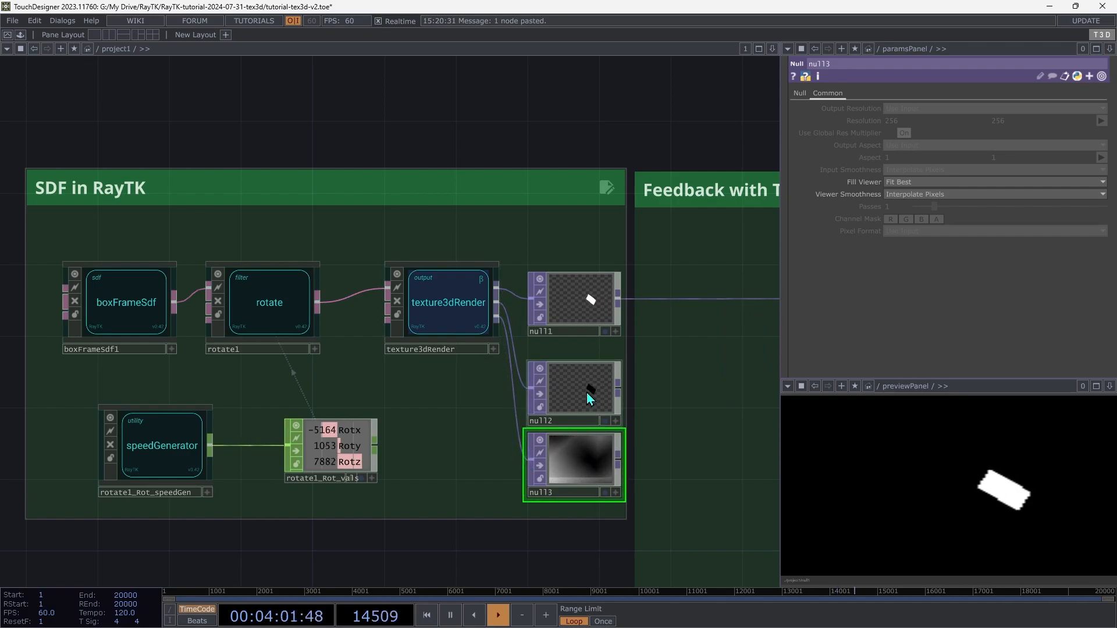
- Examine the null2 and null3 outputs, zooming out inside null3's active viewer to inspect the texture, and reselect null1
{"action": "left_click", "coordinate": [581, 389]}
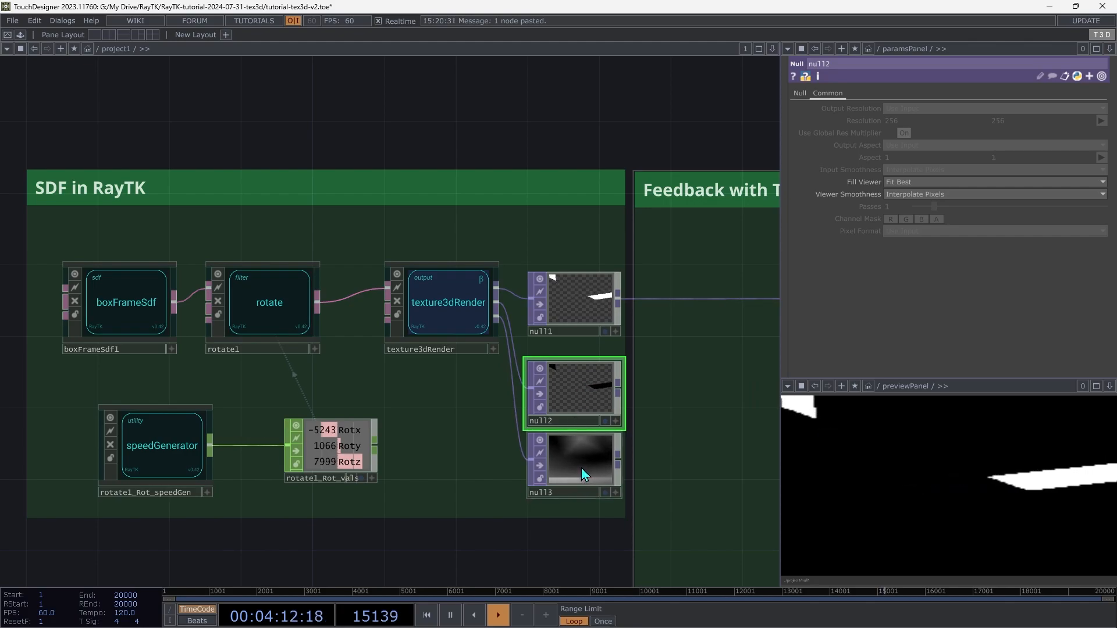
{"action": "left_click", "coordinate": [582, 483]}
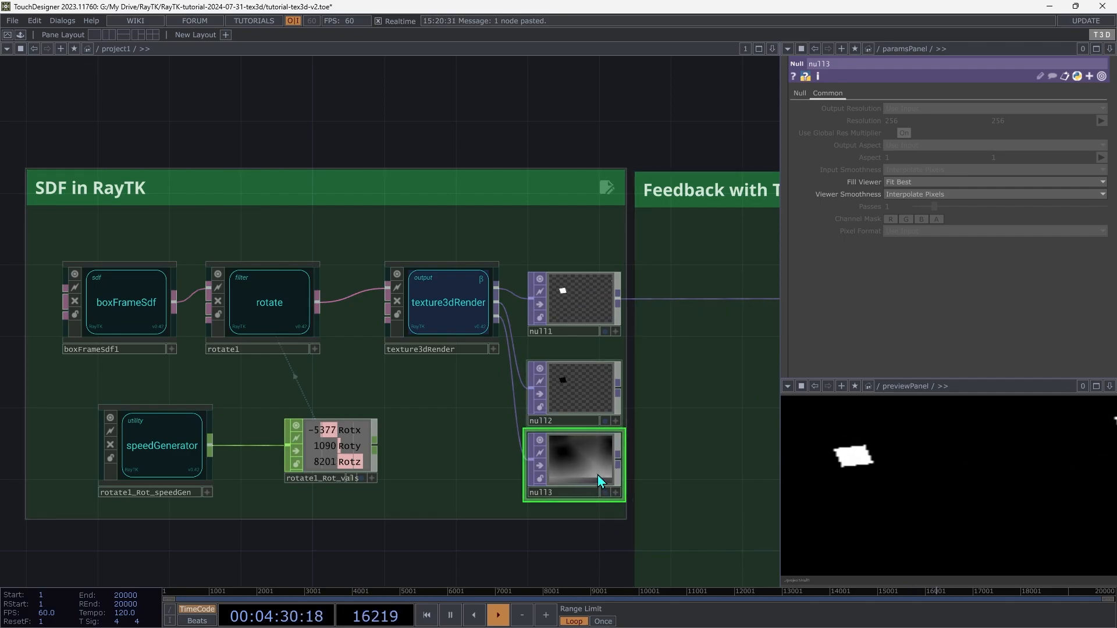
{"action": "key", "text": "a"}
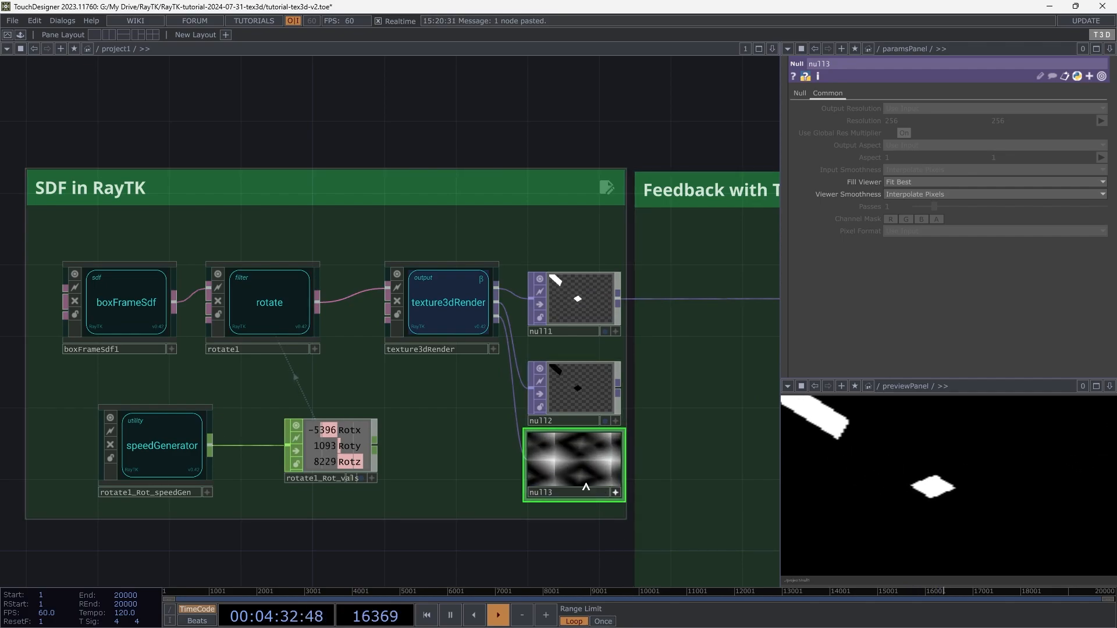
{"action": "scroll", "coordinate": [594, 471], "scroll_direction": "down", "scroll_amount": 3}
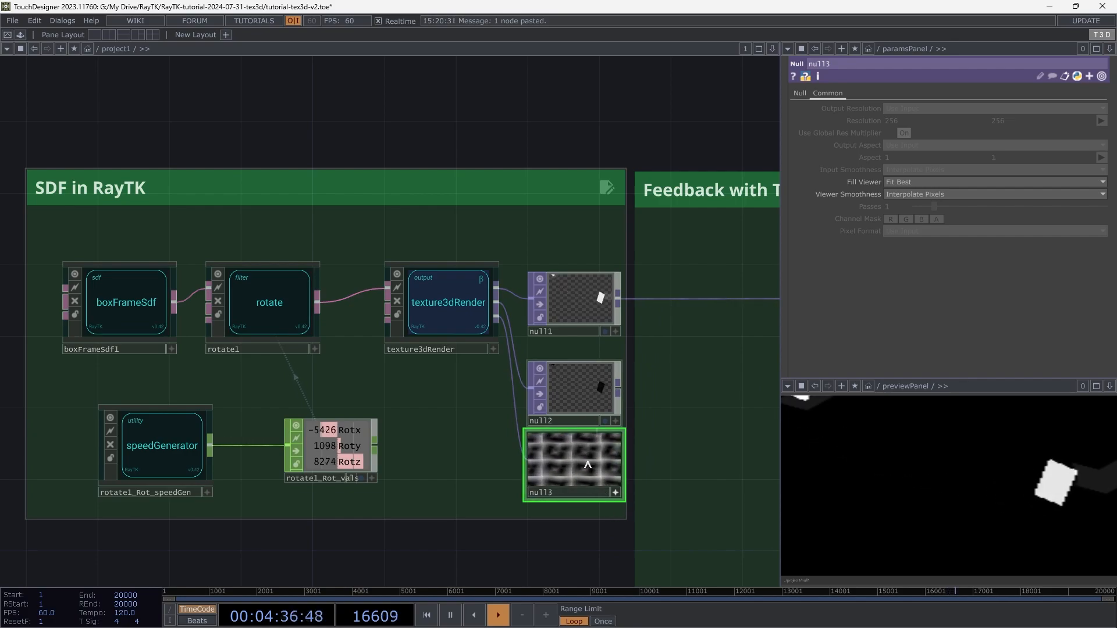
{"action": "left_click", "coordinate": [570, 294]}
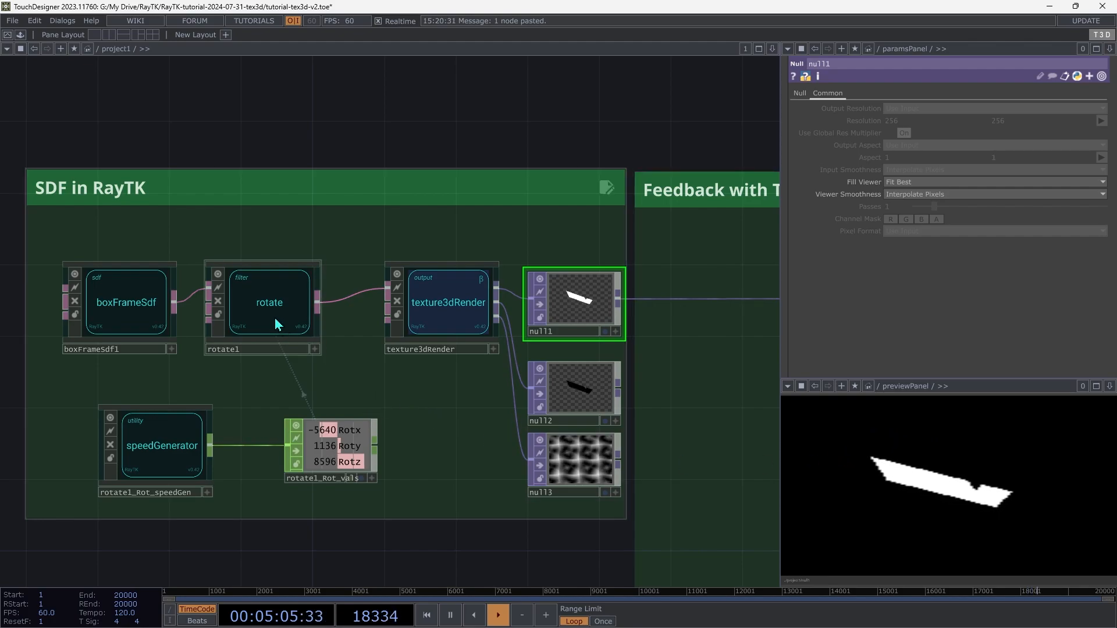
- Spread out the SDF in RayTK nodes, moving boxFrameSdf1, rotate1 and rotate1_Rot_vals back and null1 into the Feedback with T3D area
{"action": "left_click_drag", "start_coordinate": [128, 301], "coordinate": [109, 301]}
{"action": "left_click_drag", "start_coordinate": [269, 309], "coordinate": [234, 308]}
{"action": "left_click_drag", "start_coordinate": [365, 467], "coordinate": [269, 461]}
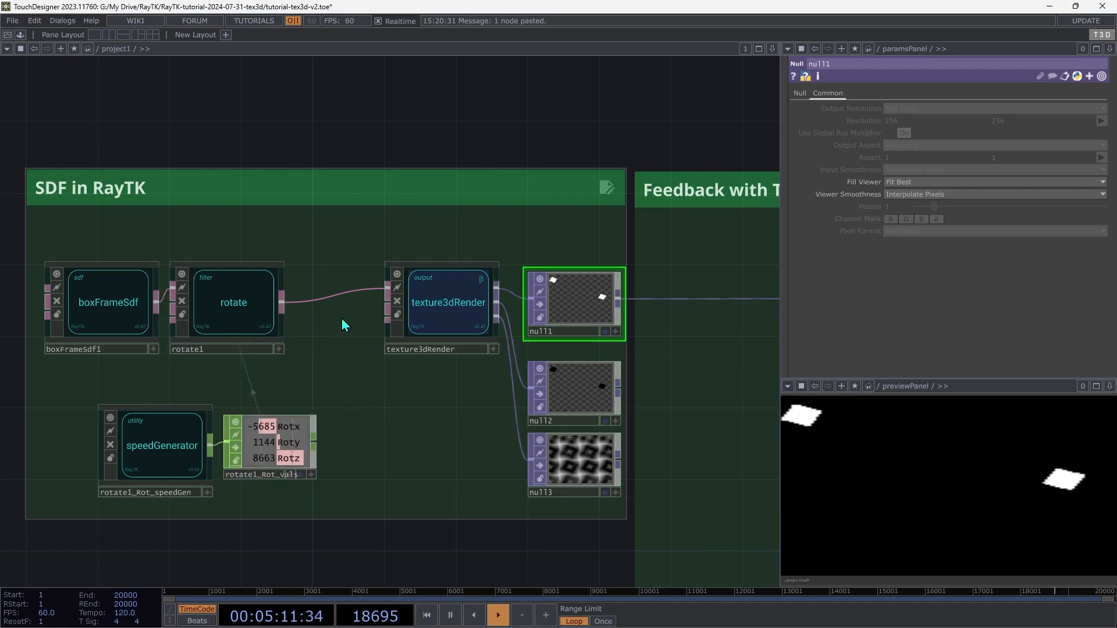
{"action": "left_click_drag", "start_coordinate": [584, 302], "coordinate": [699, 297]}
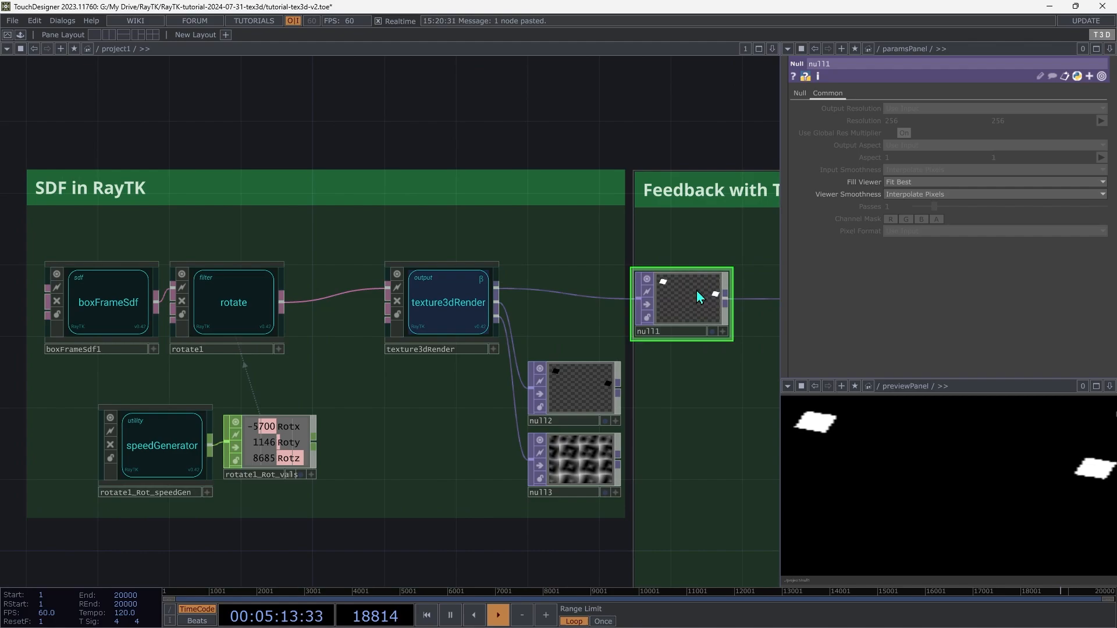
- Delete null2 and null3 and move texture3dRender closer to null1, leaving a gap after rotate1
{"action": "left_click_drag", "start_coordinate": [524, 320], "coordinate": [585, 538]}
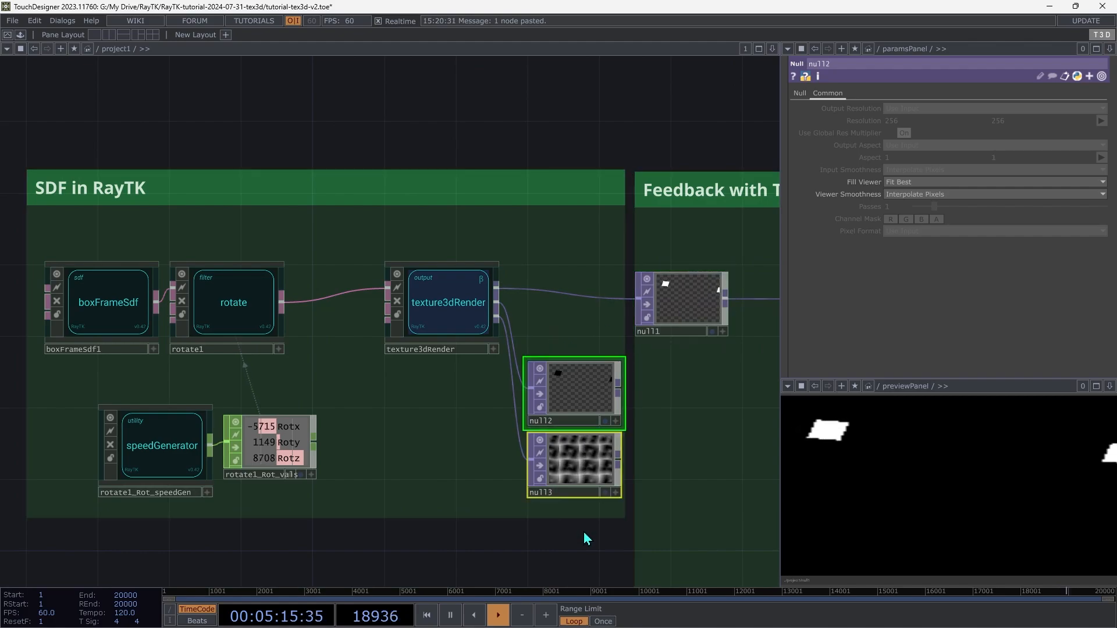
{"action": "key", "text": "Delete"}
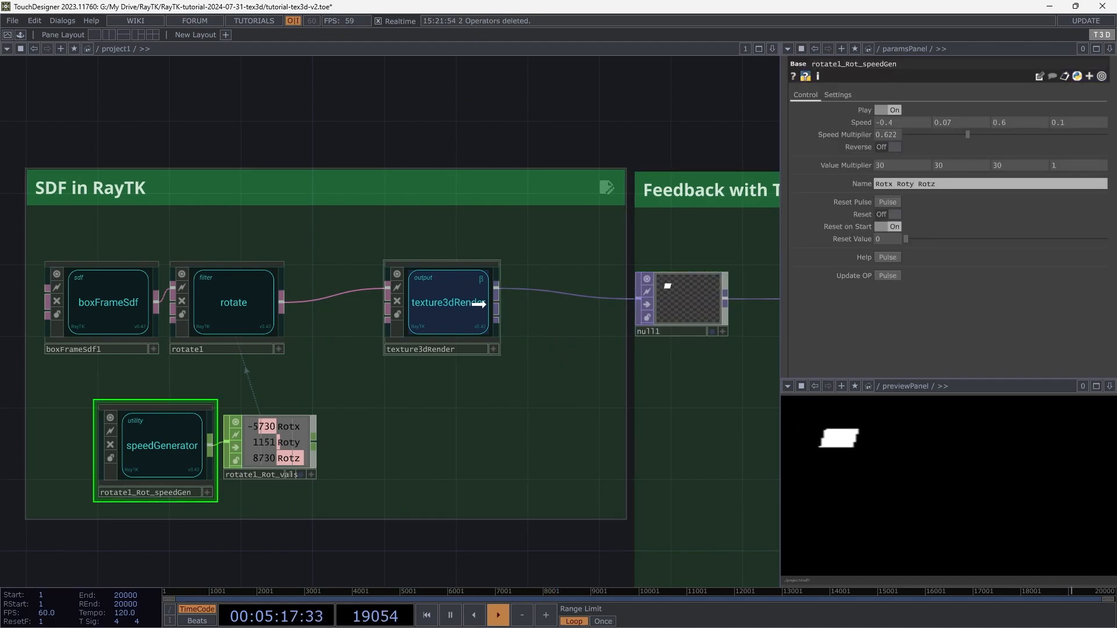
{"action": "left_click_drag", "start_coordinate": [458, 304], "coordinate": [547, 306]}
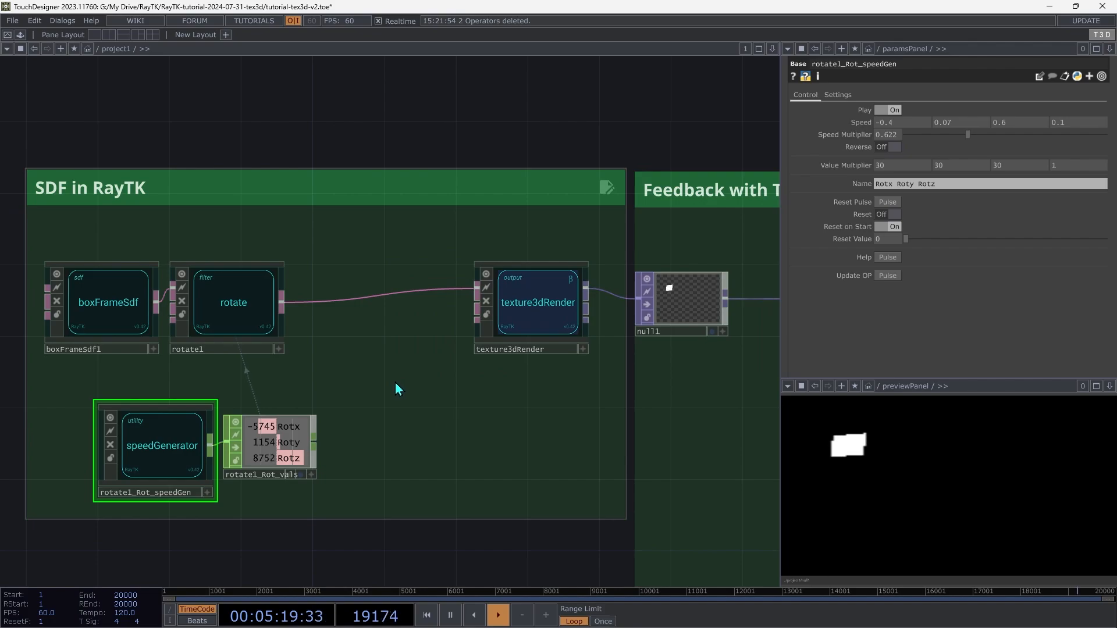
- Add a RayTK assignDensity operator and wire it between rotate1 and texture3dRender
{"action": "key", "text": "alt+r"}
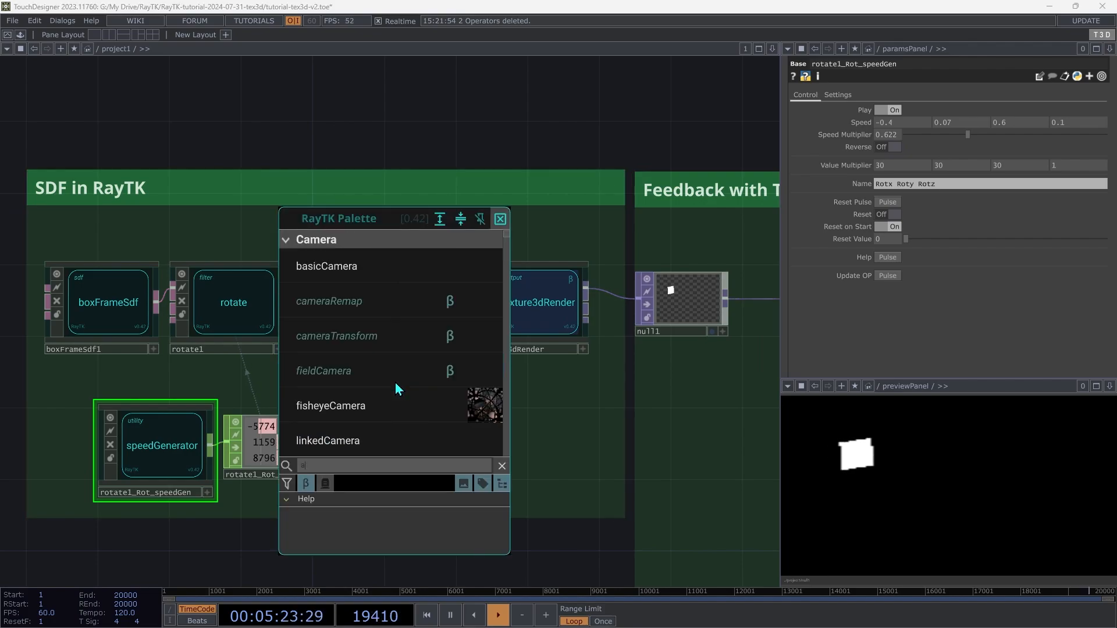
{"action": "type", "text": "assign"}
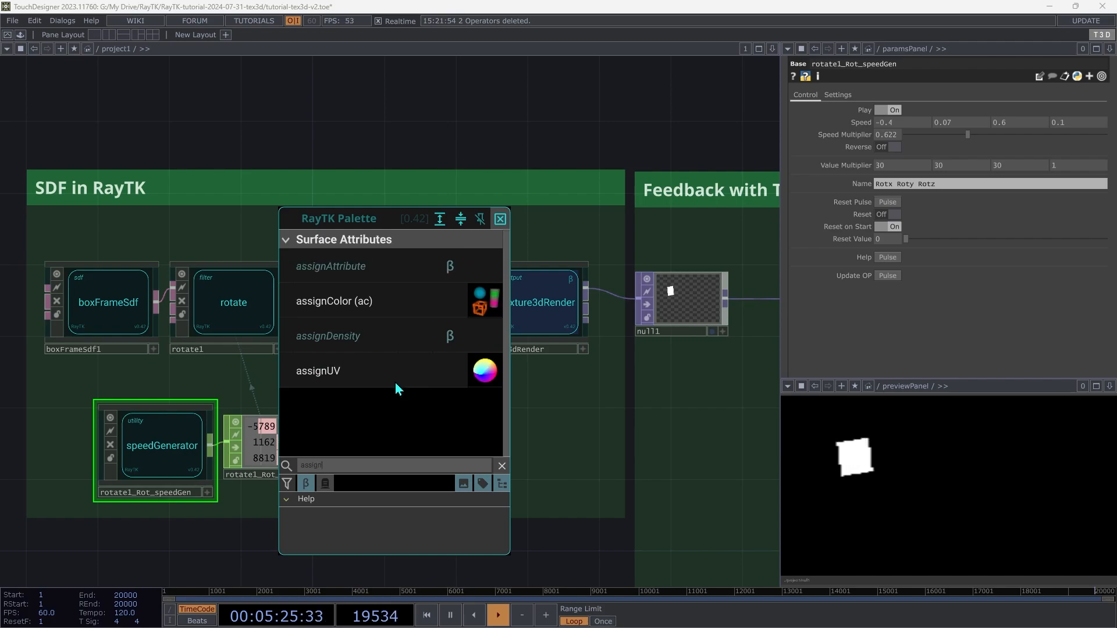
{"action": "left_click", "coordinate": [330, 336]}
{"action": "left_click", "coordinate": [365, 324]}
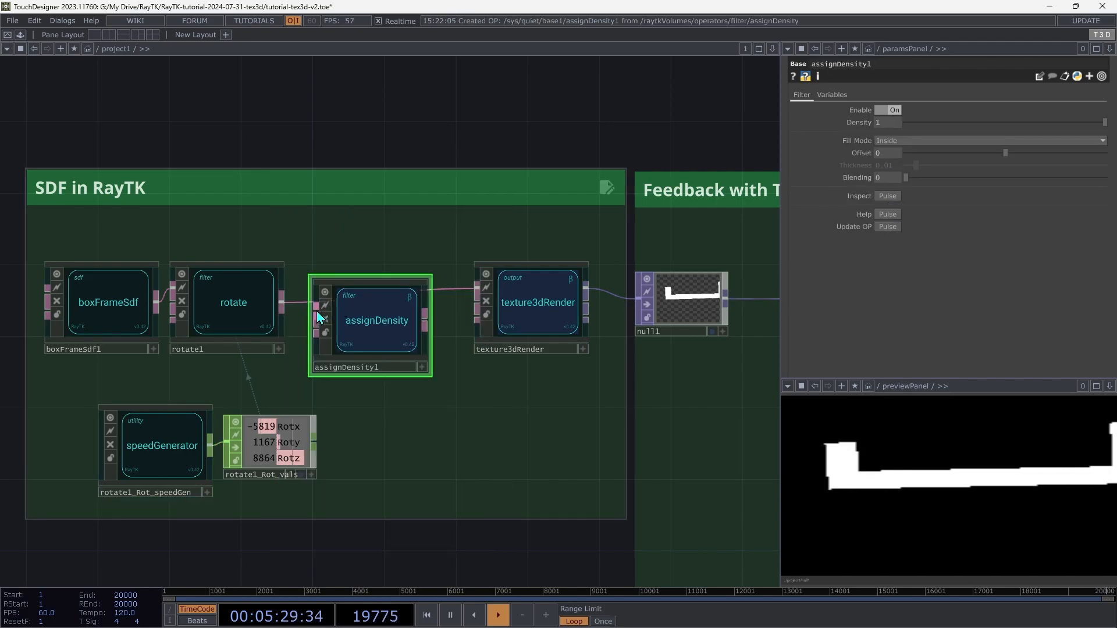
{"action": "left_click_drag", "start_coordinate": [301, 319], "coordinate": [284, 304]}
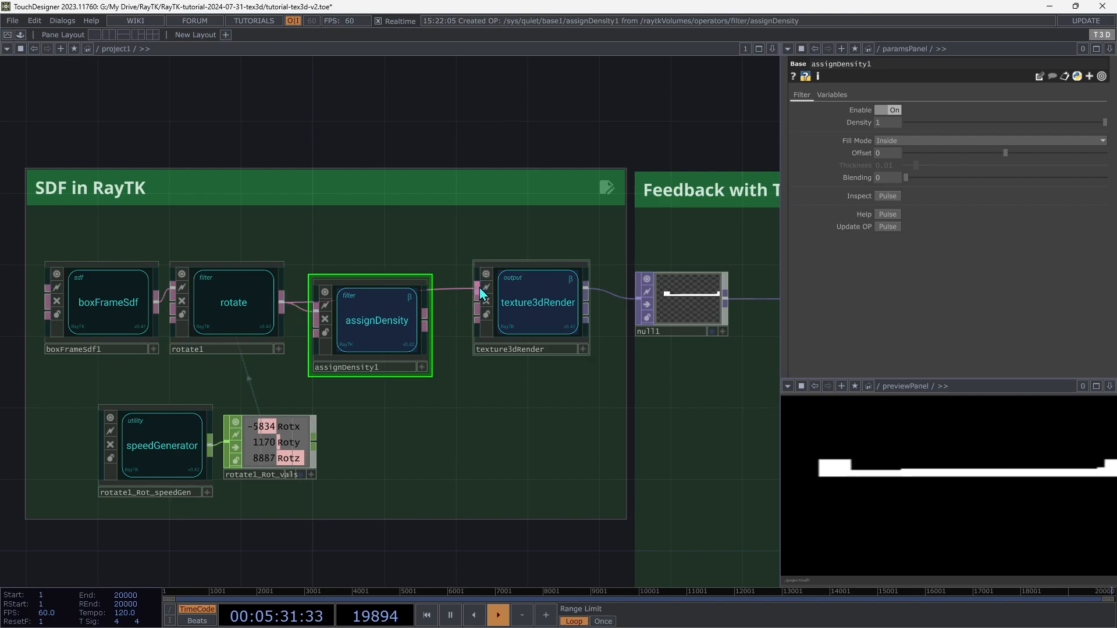
{"action": "left_click_drag", "start_coordinate": [479, 288], "coordinate": [389, 311]}
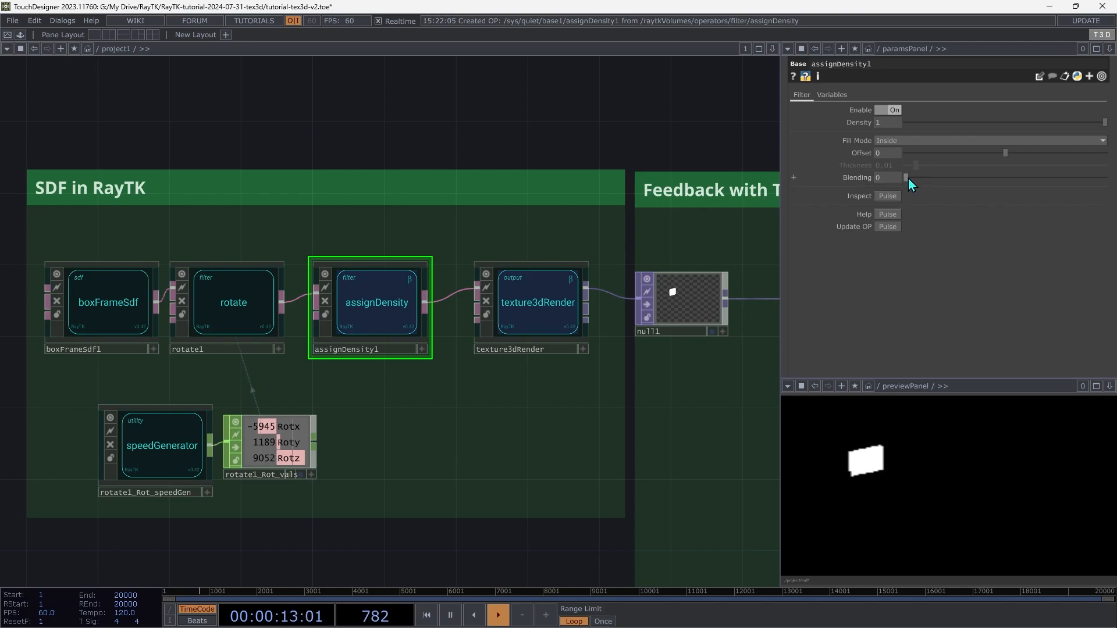
- Set assignDensity1's Blending to 0.125 and try slightly higher Offset values such as 0.024 before returning Offset to 0
{"action": "left_click_drag", "start_coordinate": [937, 187], "coordinate": [958, 196]}
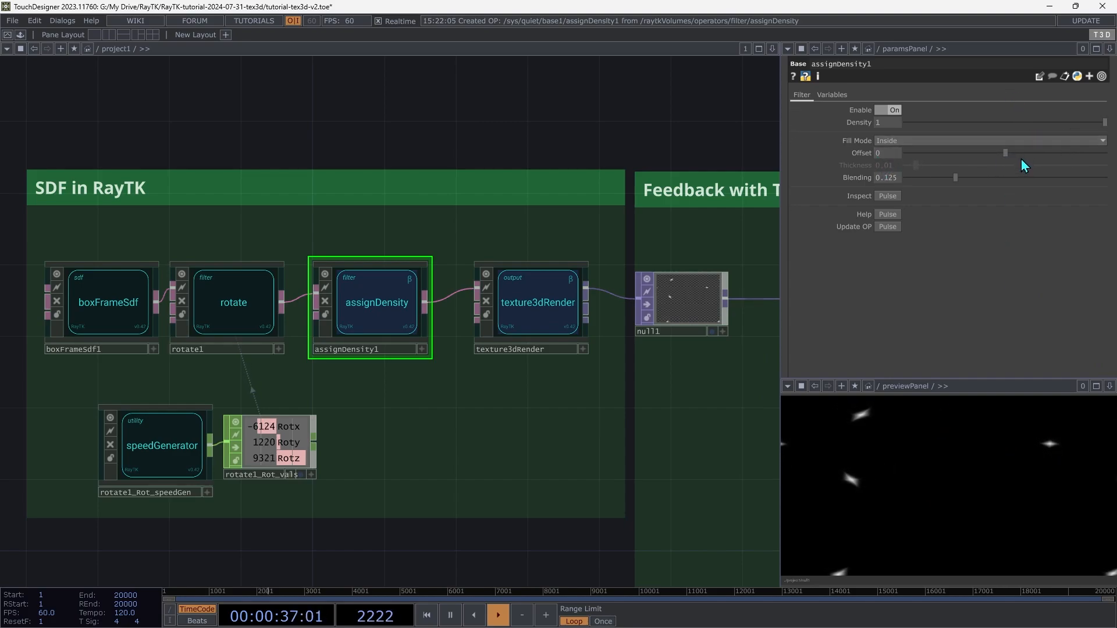
{"action": "left_click_drag", "start_coordinate": [1011, 154], "coordinate": [1024, 161]}
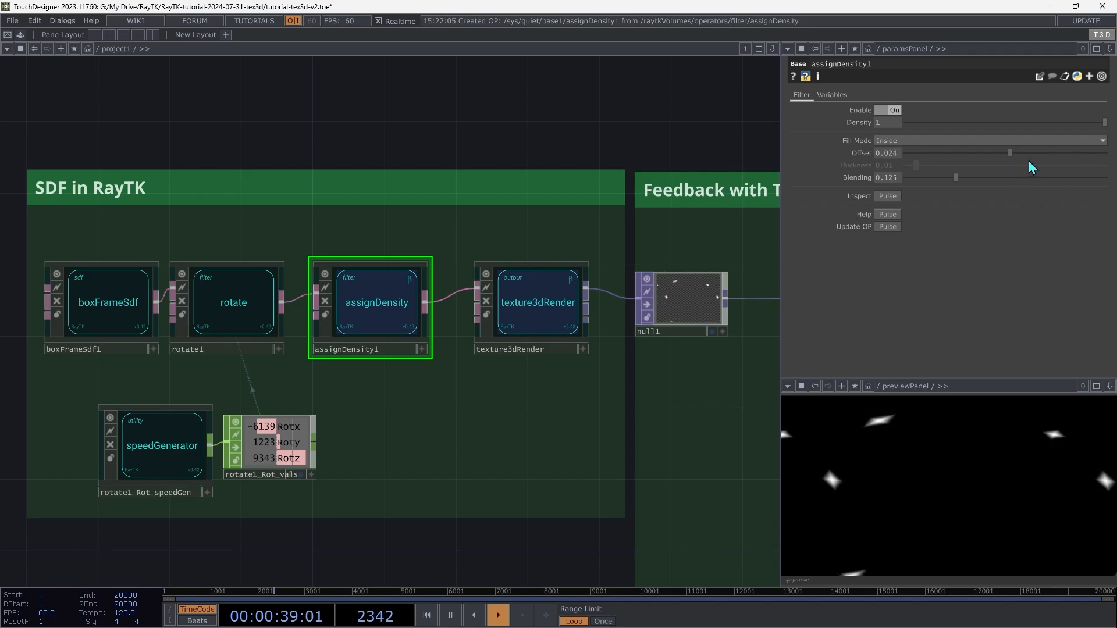
{"action": "mouse_move", "coordinate": [1031, 153]}
{"action": "left_mouse_down"}
{"action": "mouse_move", "coordinate": [1022, 150]}
{"action": "mouse_move", "coordinate": [1036, 141]}
{"action": "mouse_move", "coordinate": [979, 148]}
{"action": "mouse_move", "coordinate": [1058, 138]}
{"action": "mouse_move", "coordinate": [1034, 135]}
{"action": "mouse_move", "coordinate": [1049, 142]}
{"action": "left_mouse_up"}
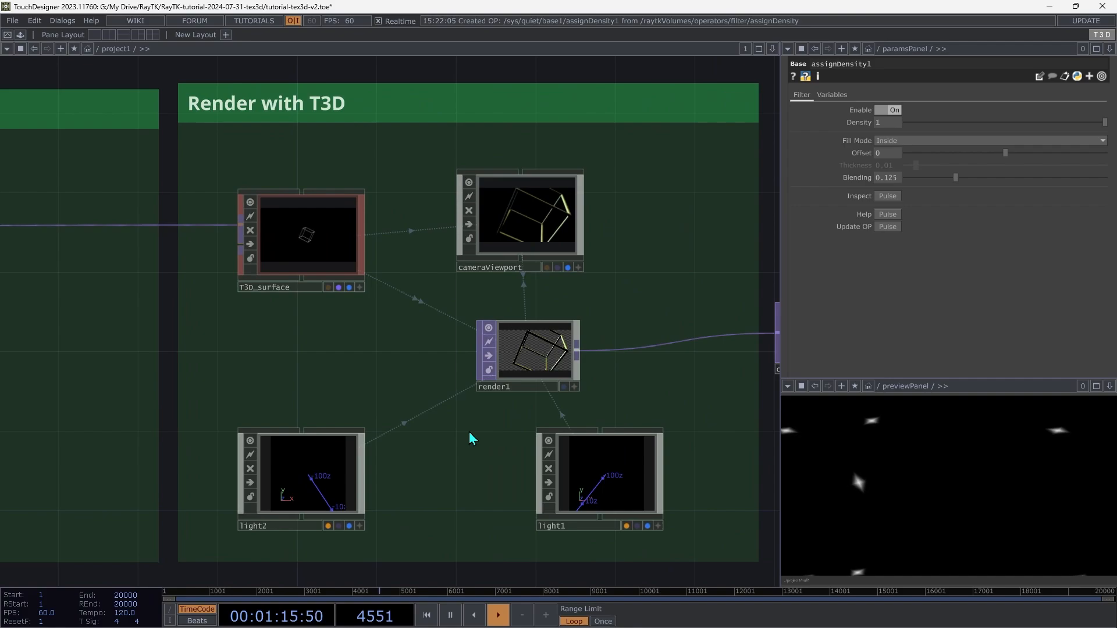
- Show cameraViewport in the preview panel and open T3D_surface's T3D Surface parameters
{"action": "left_click_drag", "start_coordinate": [562, 233], "coordinate": [824, 451]}
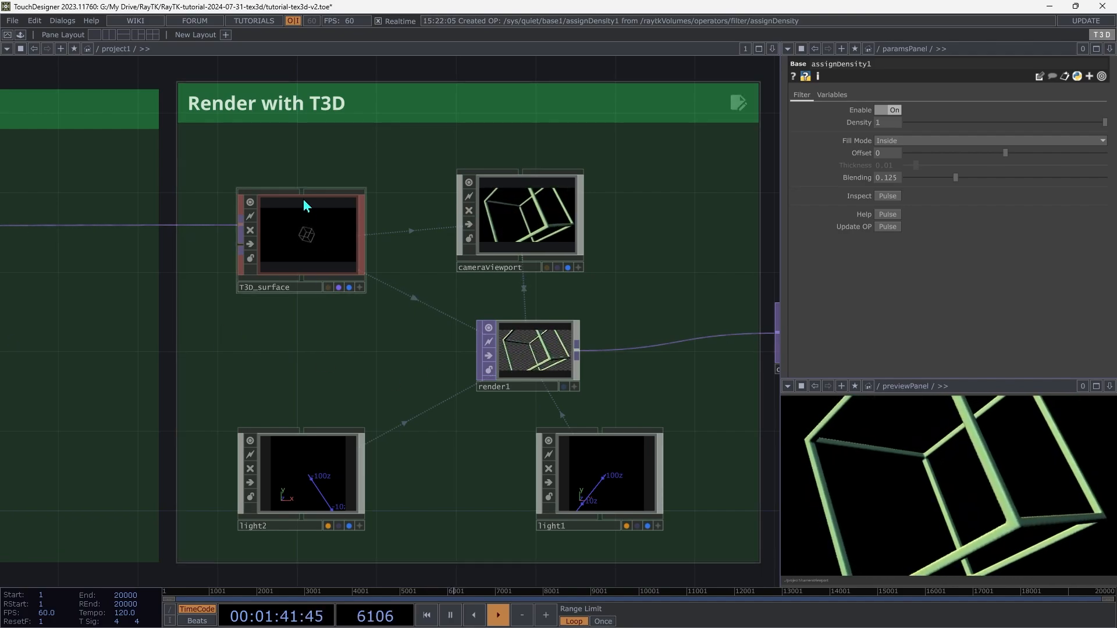
{"action": "left_click", "coordinate": [273, 258]}
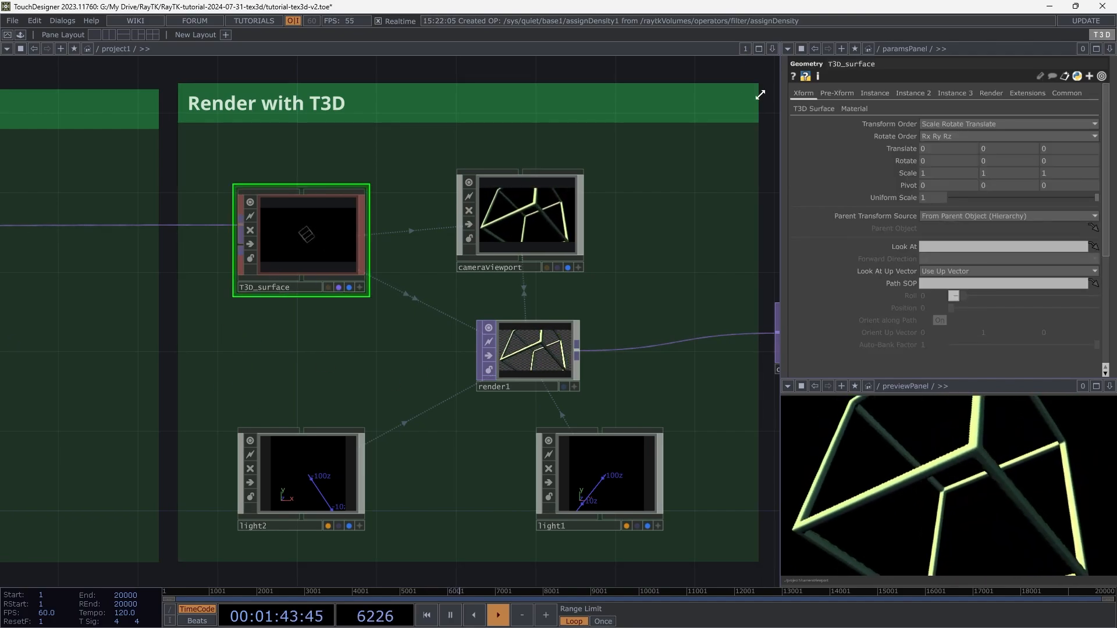
{"action": "left_click", "coordinate": [814, 109]}
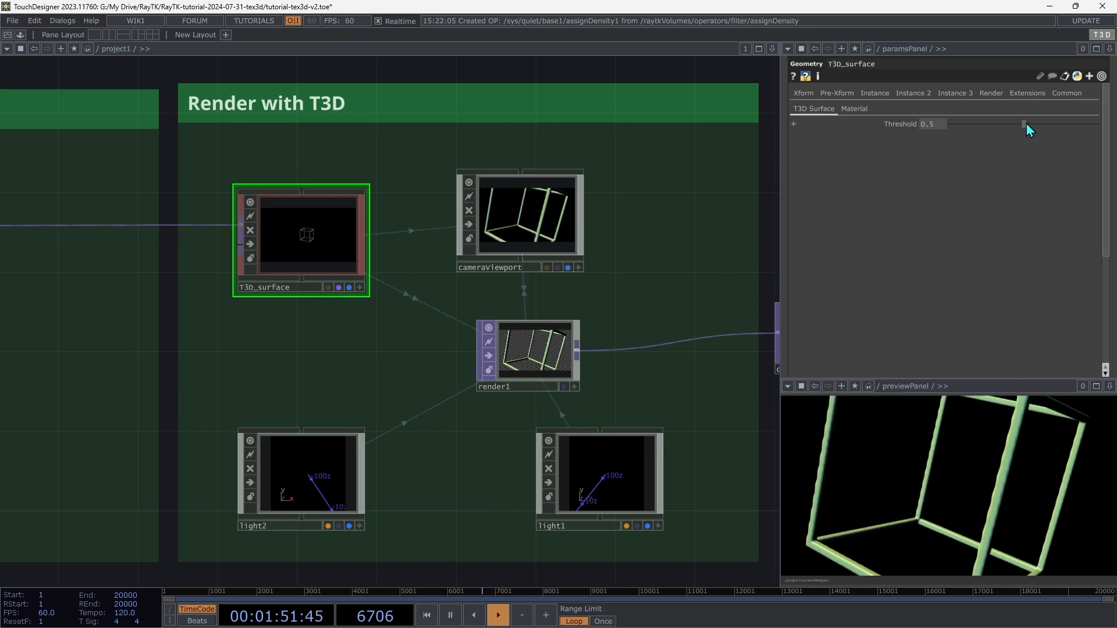
- Try different Threshold values on T3D_surface, including 0.225 and 0.004, undo them and set Threshold to 0.573
{"action": "left_click_drag", "start_coordinate": [1026, 124], "coordinate": [979, 129]}
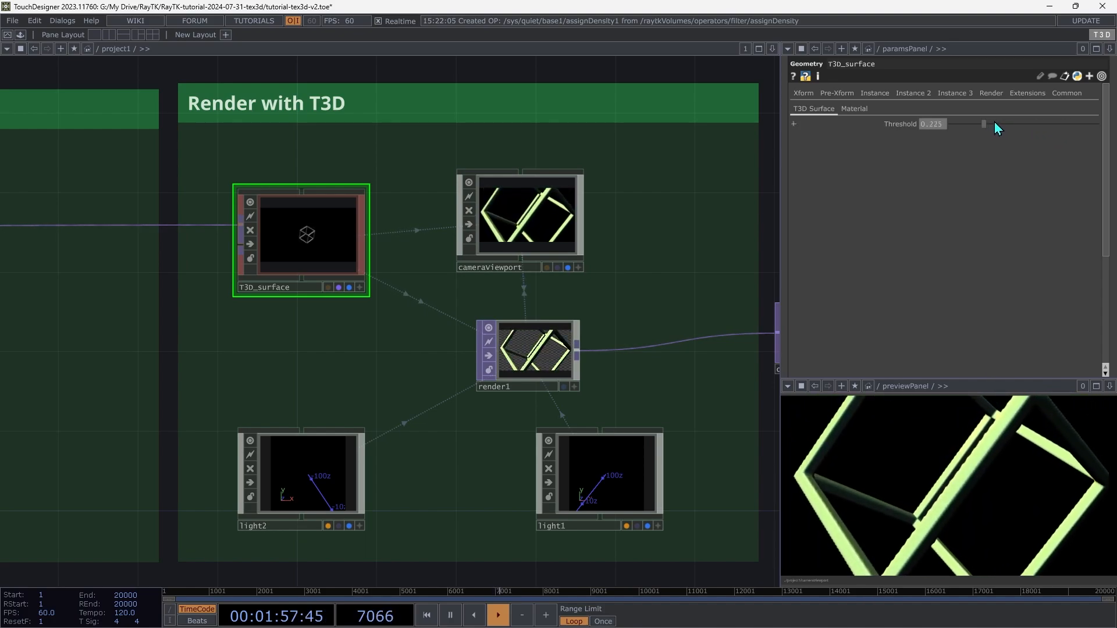
{"action": "left_click_drag", "start_coordinate": [970, 124], "coordinate": [979, 126]}
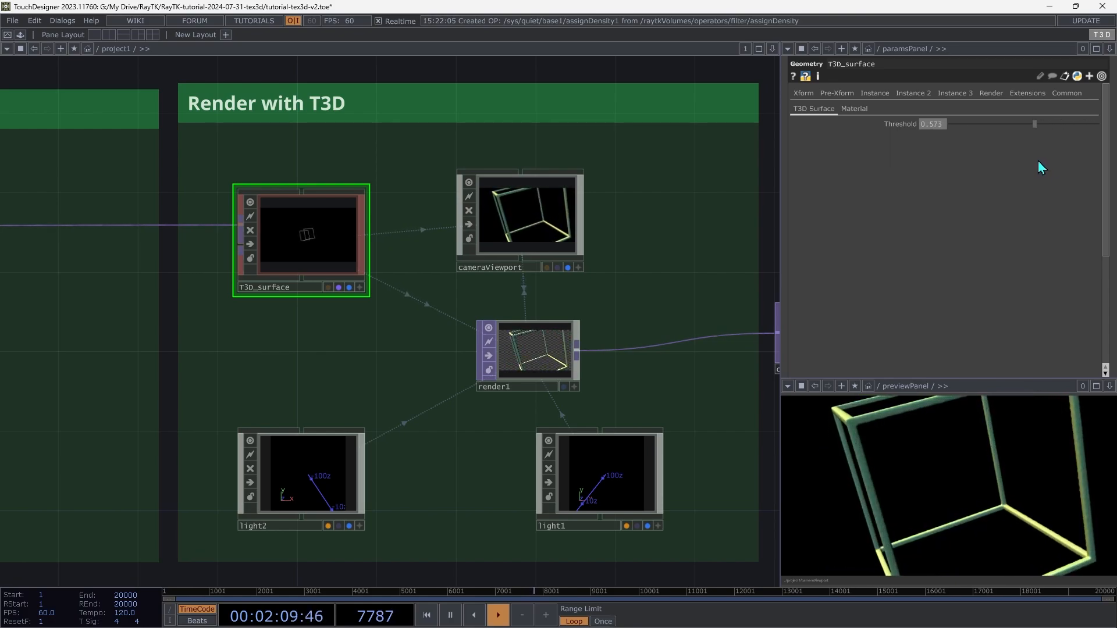
{"action": "left_click_drag", "start_coordinate": [1048, 158], "coordinate": [941, 169]}
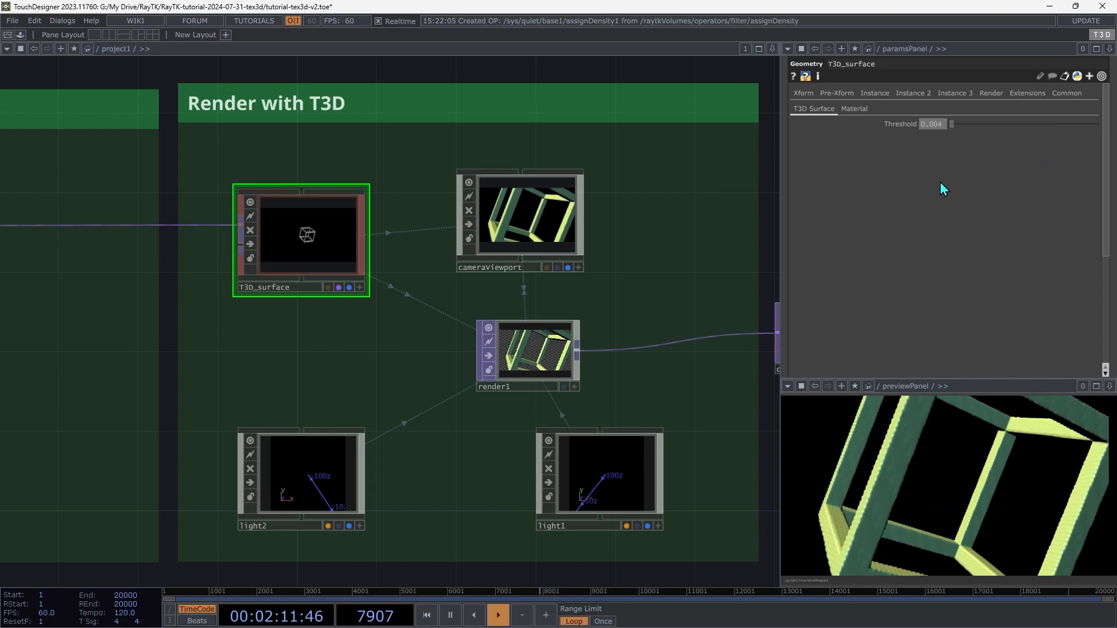
{"action": "key", "text": "ctrl+z"}
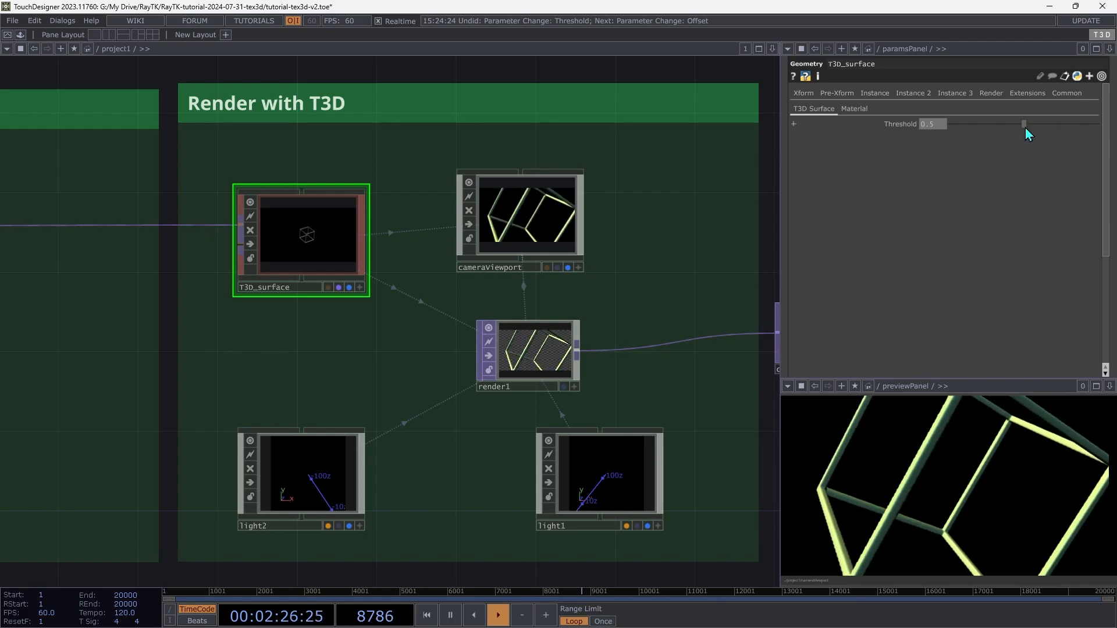
{"action": "left_click_drag", "start_coordinate": [1025, 127], "coordinate": [1036, 138]}
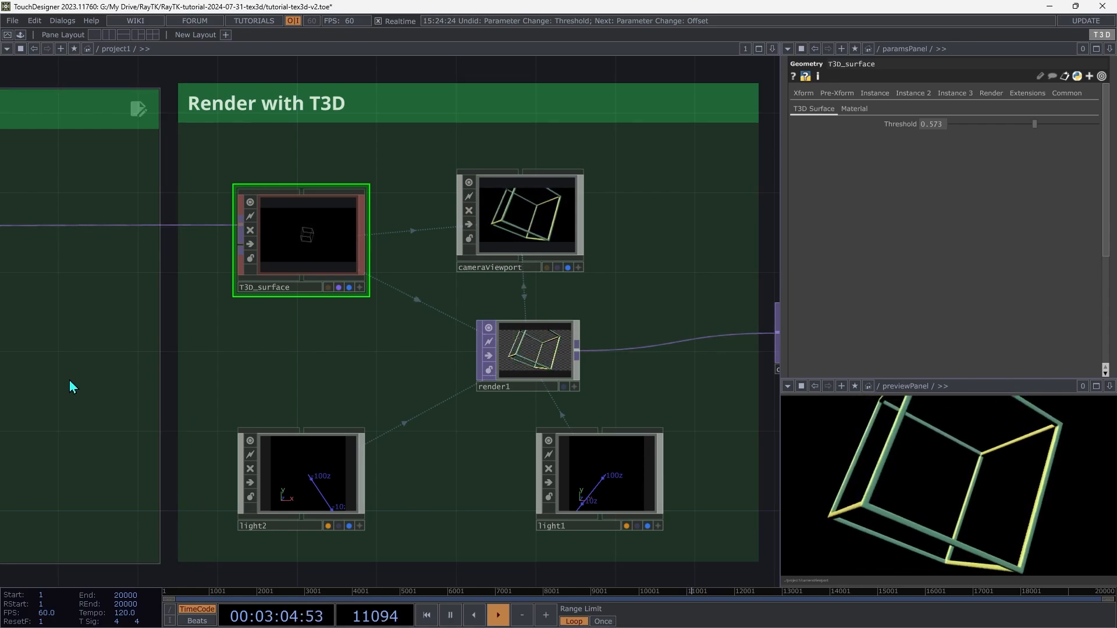
- Add a Blur TOP below the wire from null1 in the Feedback with T3D area
{"action": "key", "text": "h"}
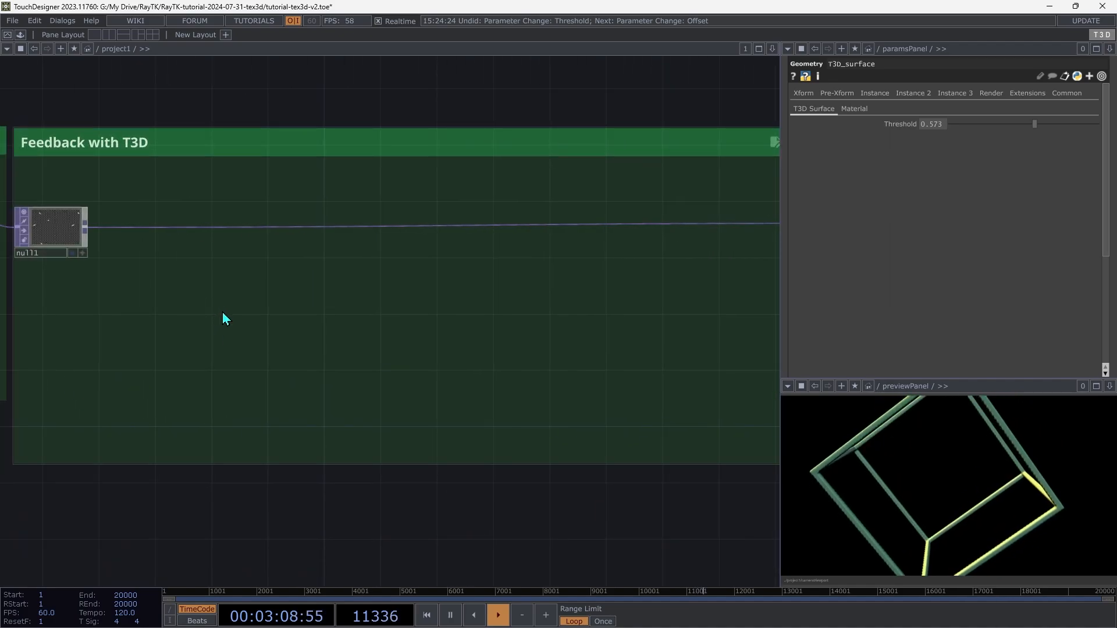
{"action": "key", "text": "Tab"}
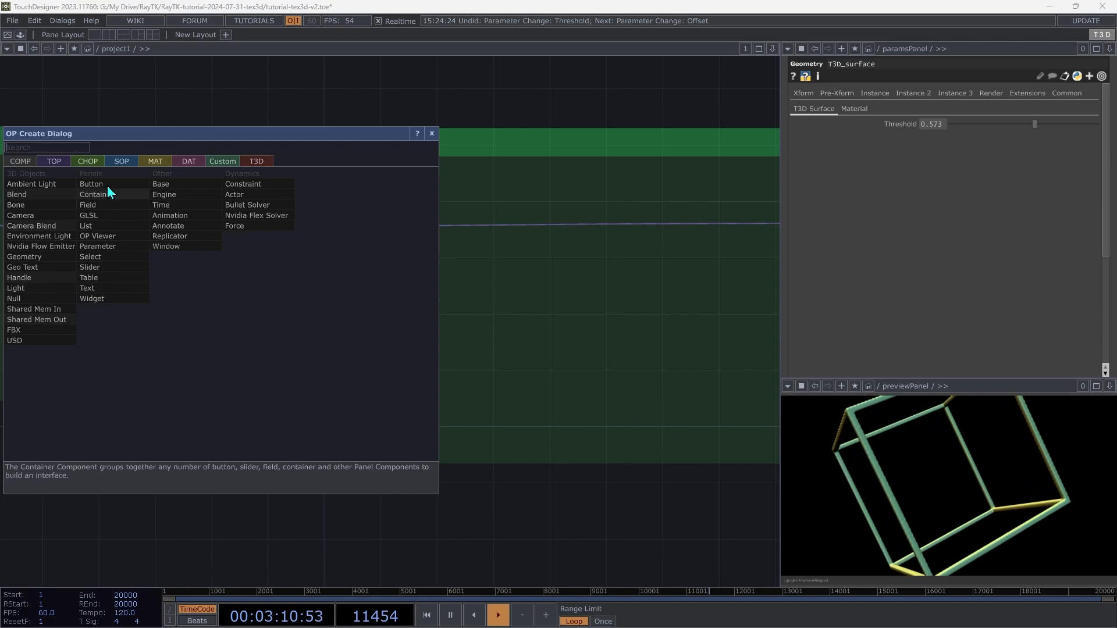
{"action": "left_click", "coordinate": [53, 162]}
{"action": "left_click", "coordinate": [44, 224]}
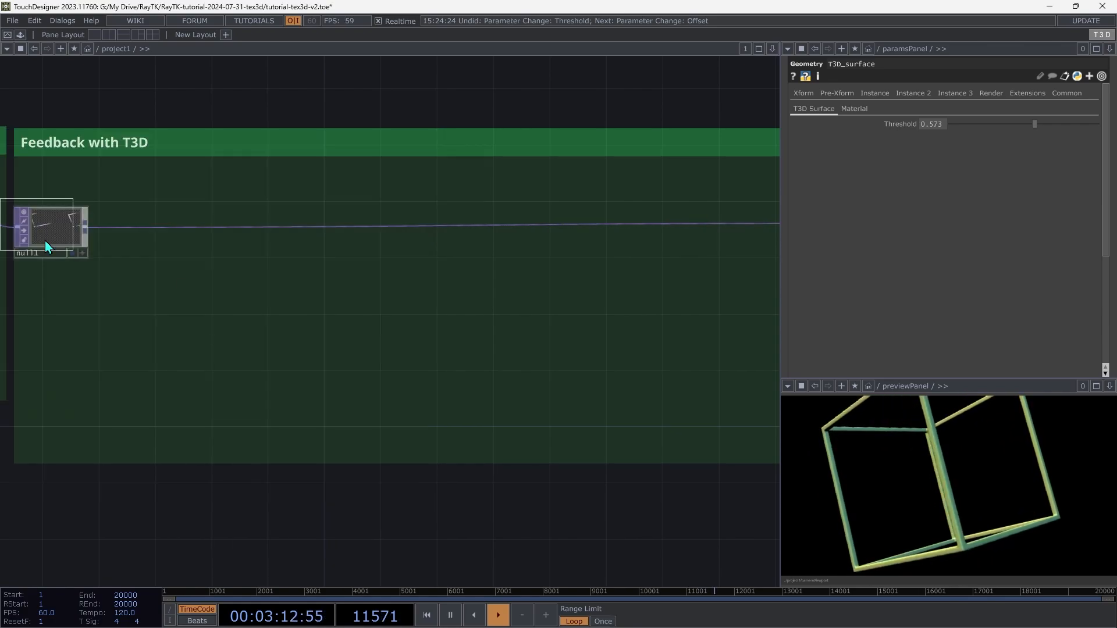
{"action": "left_click", "coordinate": [212, 276]}
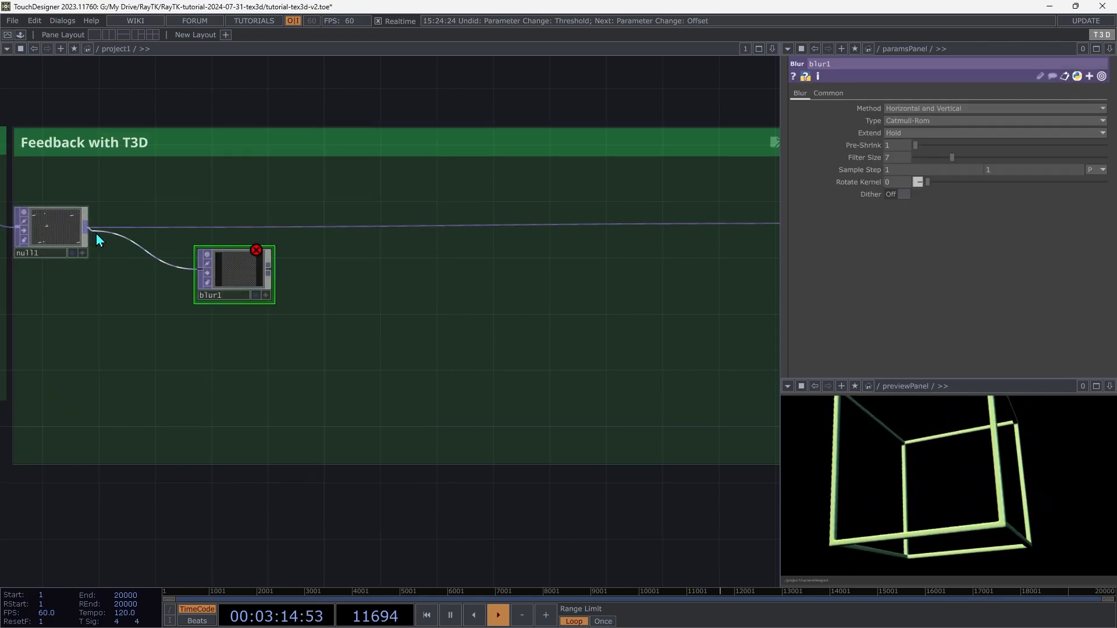
- Replace blur1 with a T3D Blur wired between null1 and the outgoing connection, and line it up with null1
{"action": "middle_click", "coordinate": [236, 274]}
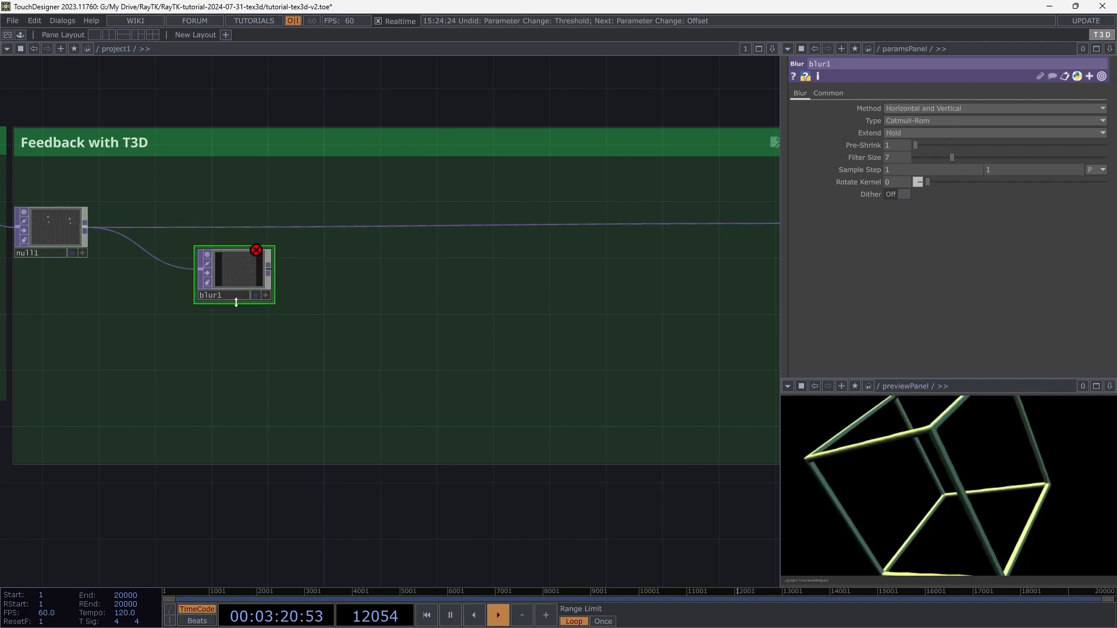
{"action": "key", "text": "Delete"}
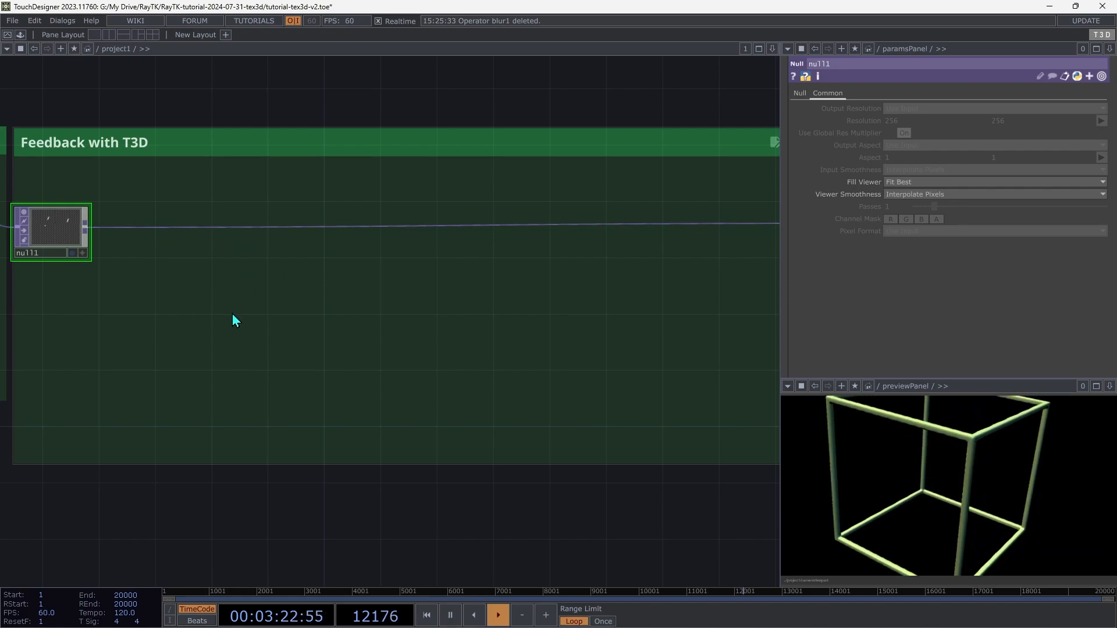
{"action": "key", "text": "Tab"}
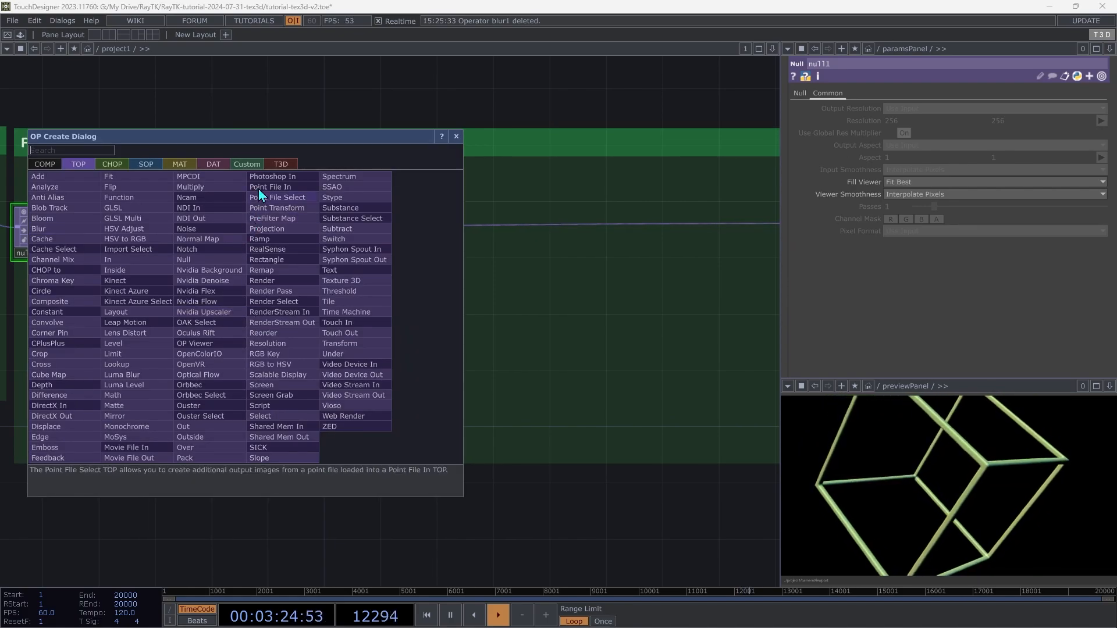
{"action": "left_click", "coordinate": [281, 164]}
{"action": "left_click", "coordinate": [39, 187]}
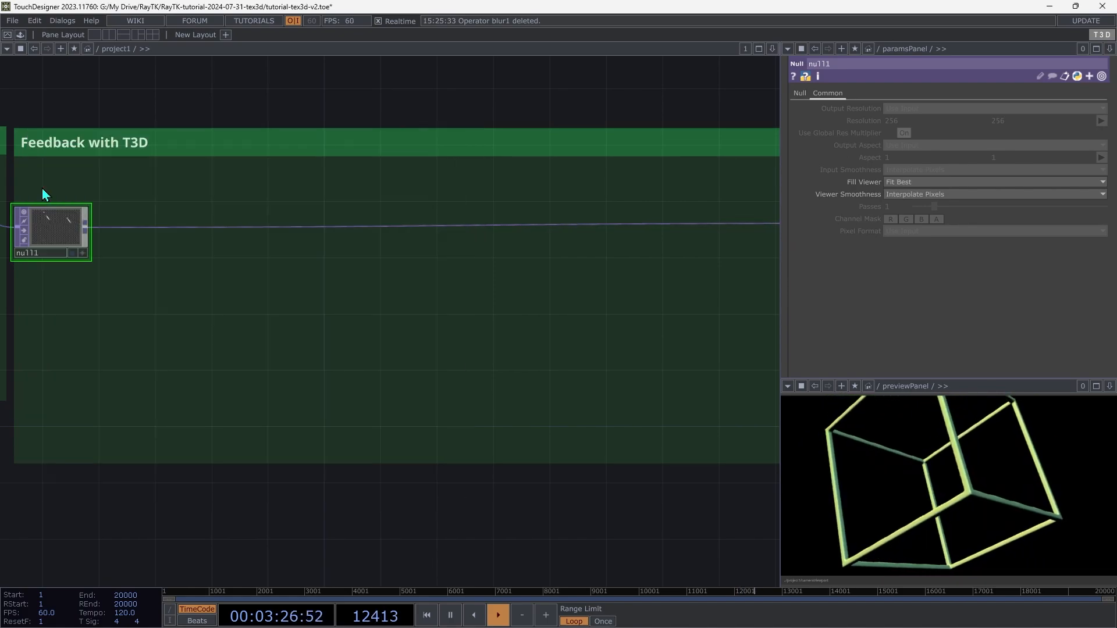
{"action": "left_click", "coordinate": [211, 316]}
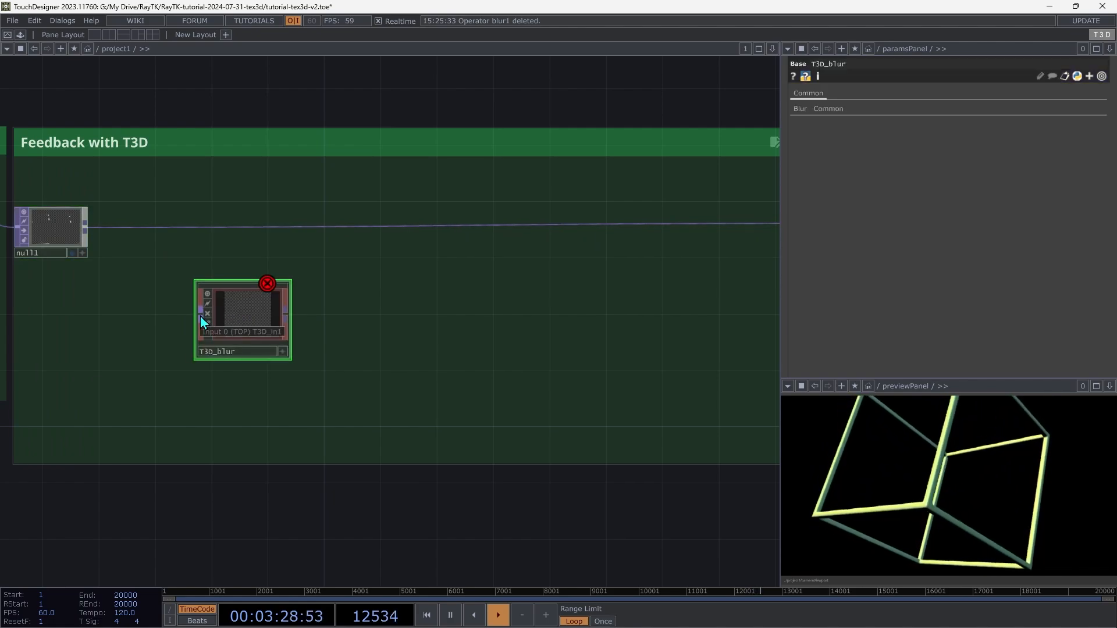
{"action": "left_click_drag", "start_coordinate": [203, 324], "coordinate": [107, 262]}
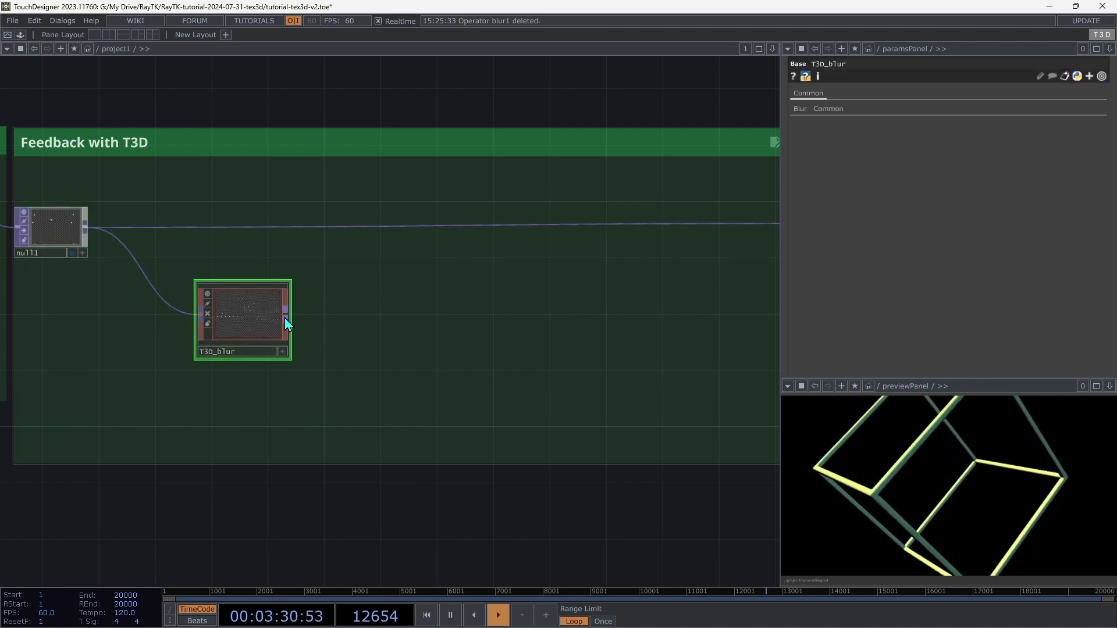
{"action": "left_click_drag", "start_coordinate": [286, 315], "coordinate": [360, 230]}
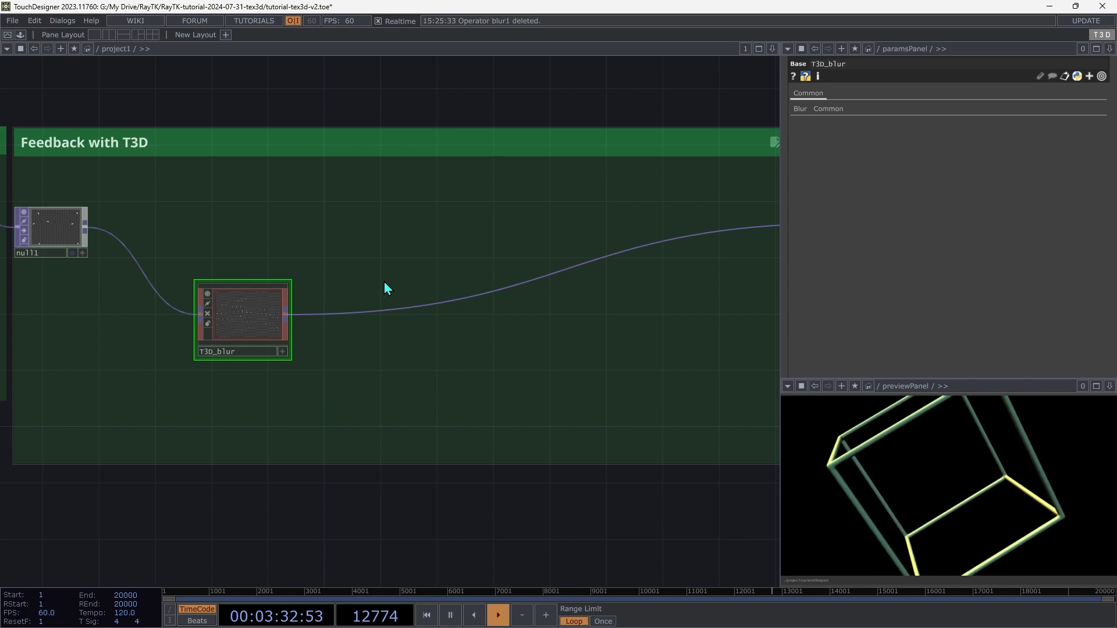
{"action": "left_click_drag", "start_coordinate": [238, 323], "coordinate": [279, 222]}
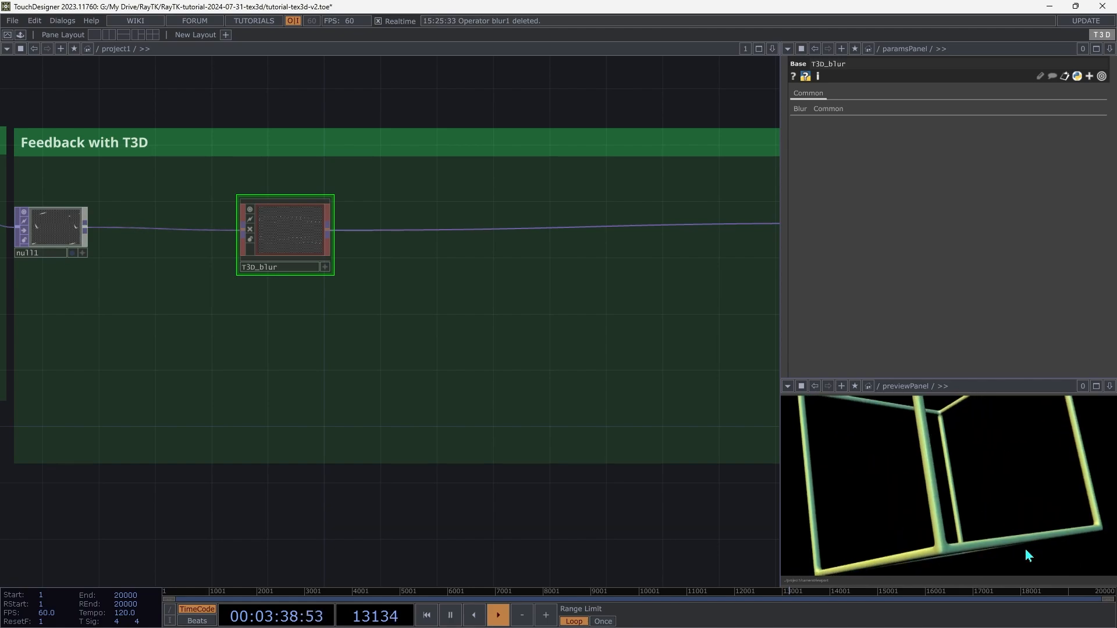
- Try T3D_blur with Passes values such as 5 and 2, return Passes to 1, and toggle Double Steps on and off
{"action": "left_click", "coordinate": [799, 111]}
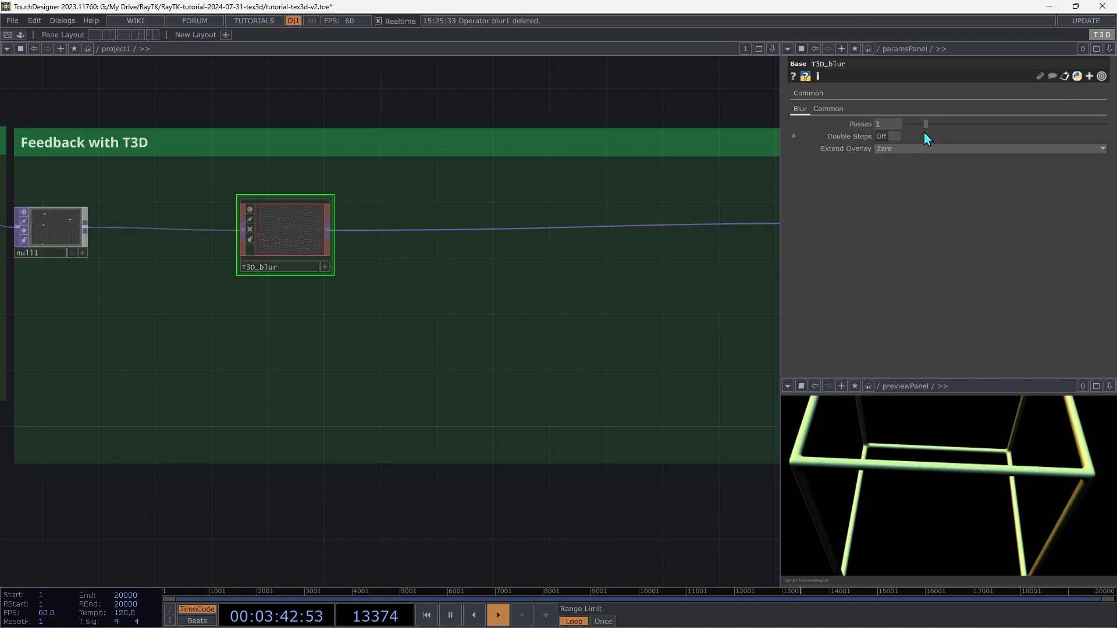
{"action": "left_click_drag", "start_coordinate": [927, 125], "coordinate": [1016, 138]}
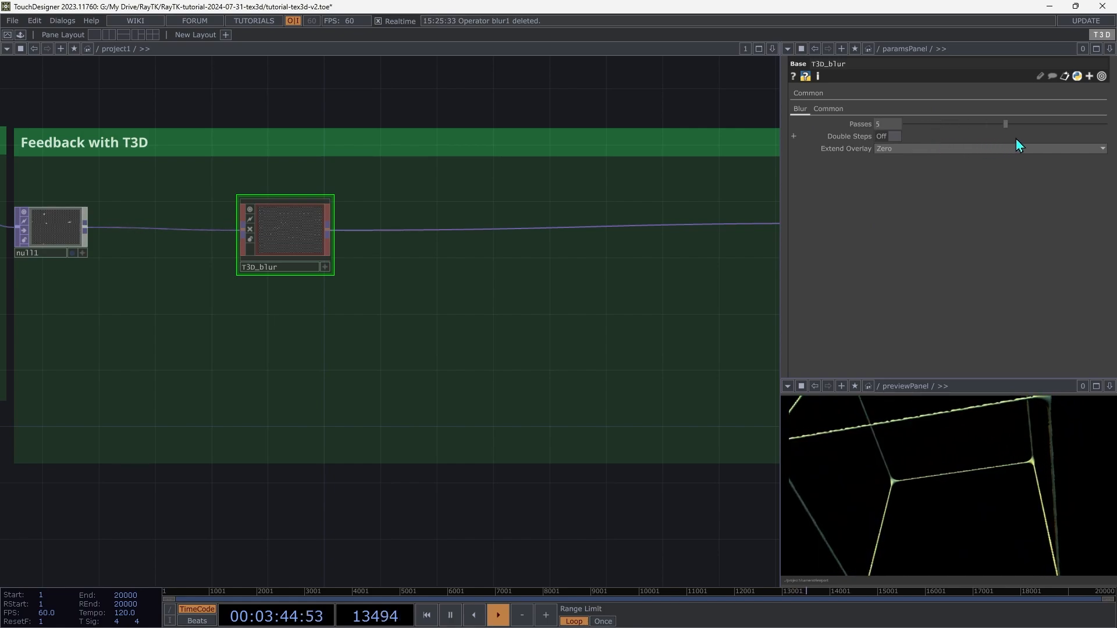
{"action": "left_click_drag", "start_coordinate": [930, 137], "coordinate": [1015, 123]}
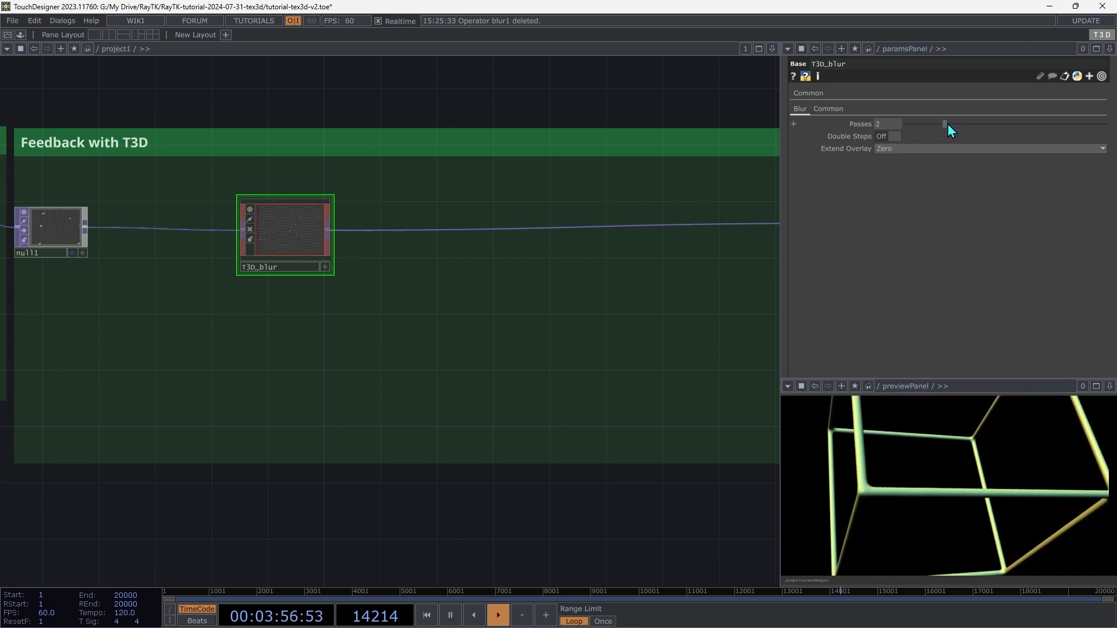
{"action": "left_click_drag", "start_coordinate": [921, 131], "coordinate": [928, 130]}
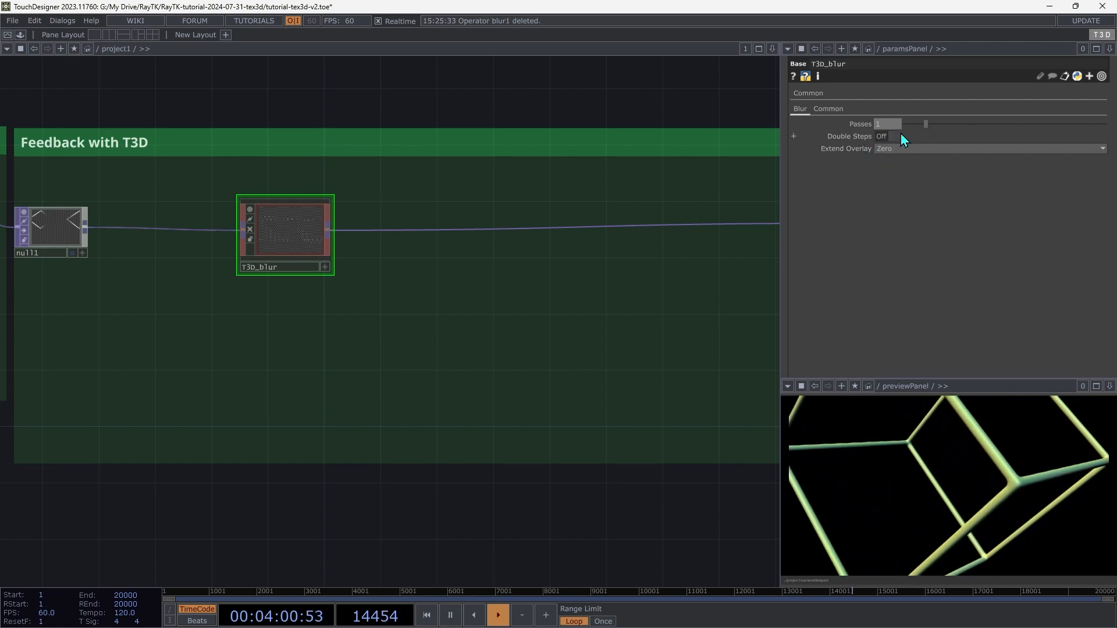
{"action": "left_click", "coordinate": [885, 140]}
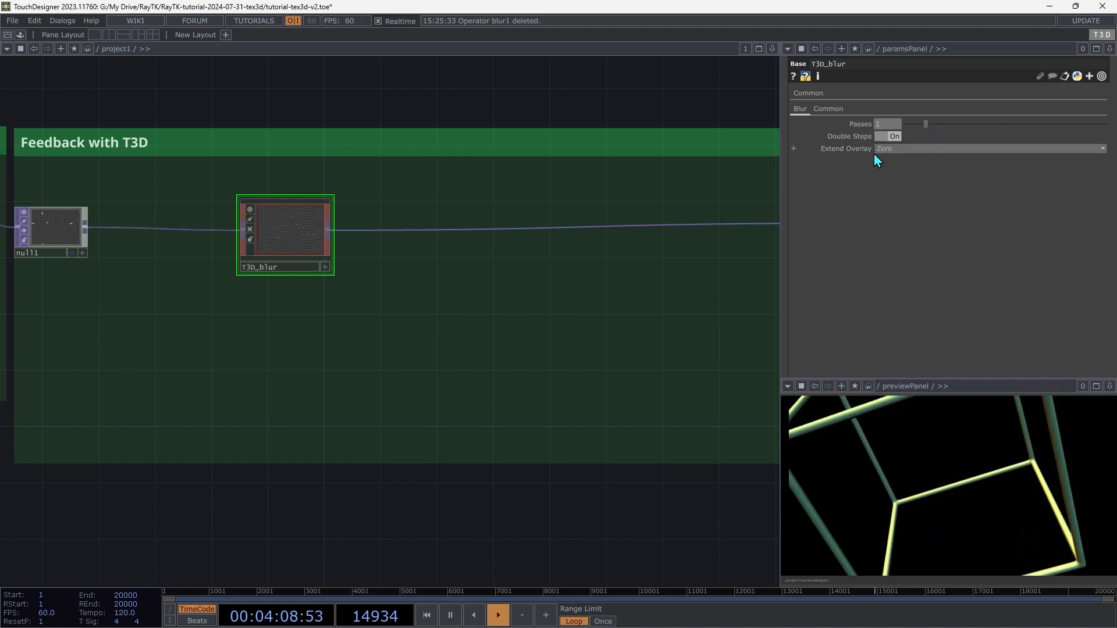
{"action": "left_click", "coordinate": [894, 136]}
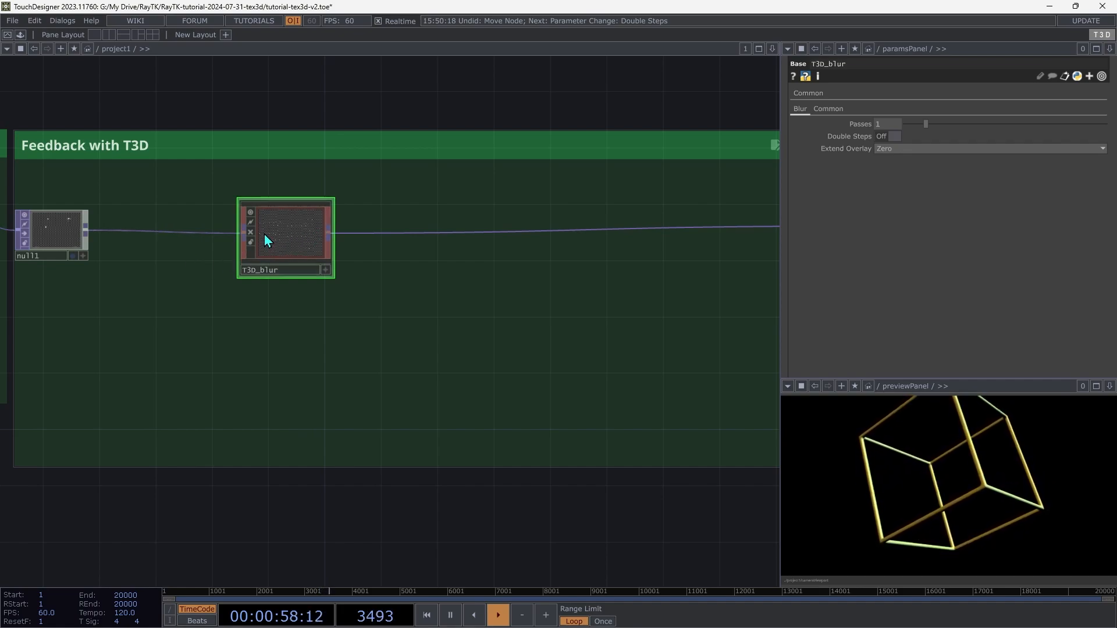
- Move T3D_blur farther from null1 and insert a Null TOP in line between them
{"action": "left_click_drag", "start_coordinate": [267, 239], "coordinate": [682, 233]}
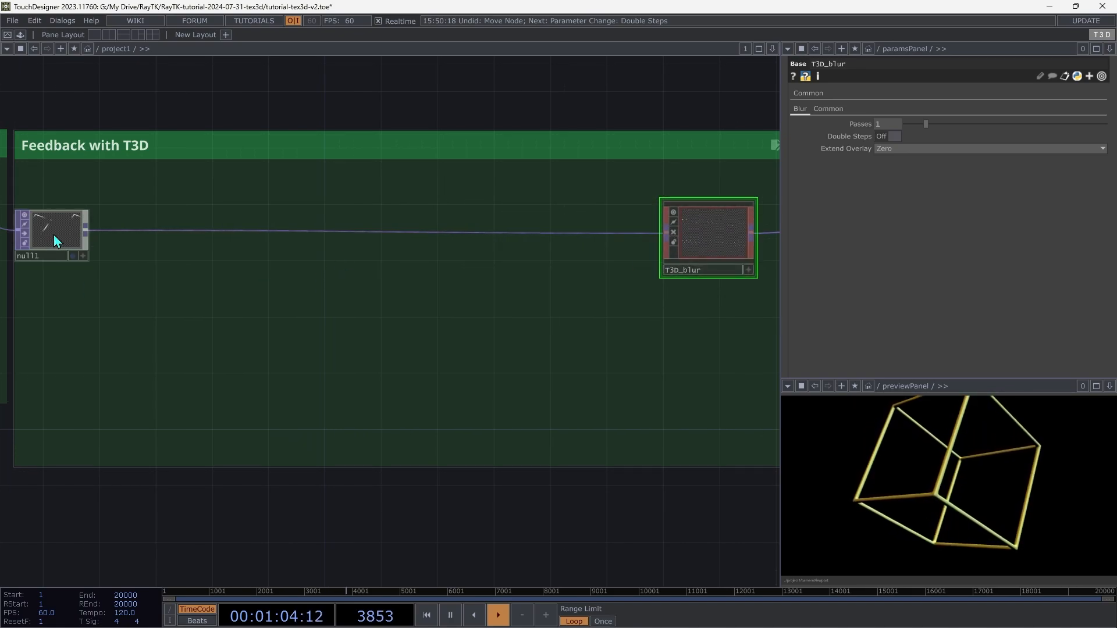
{"action": "key", "text": "Tab"}
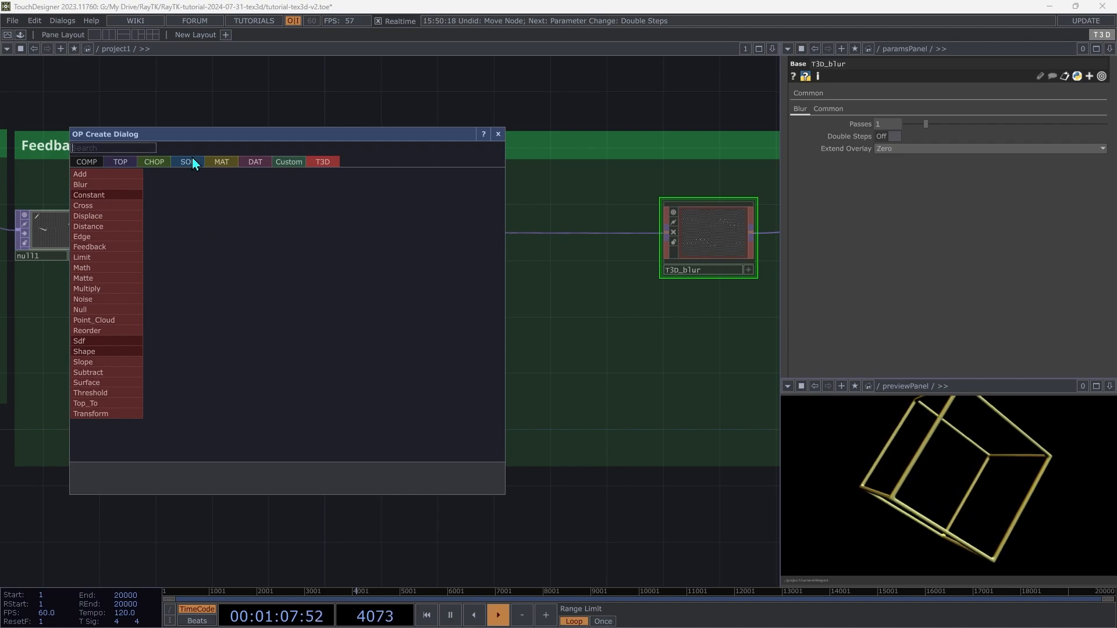
{"action": "left_click", "coordinate": [127, 163]}
{"action": "left_click", "coordinate": [240, 253]}
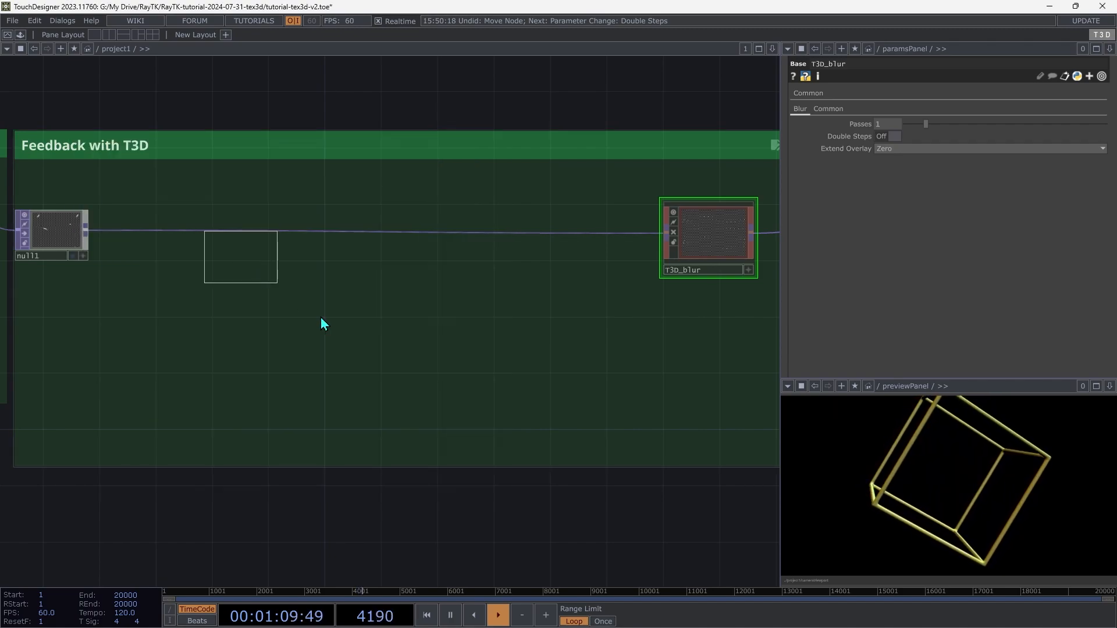
{"action": "left_click", "coordinate": [301, 315]}
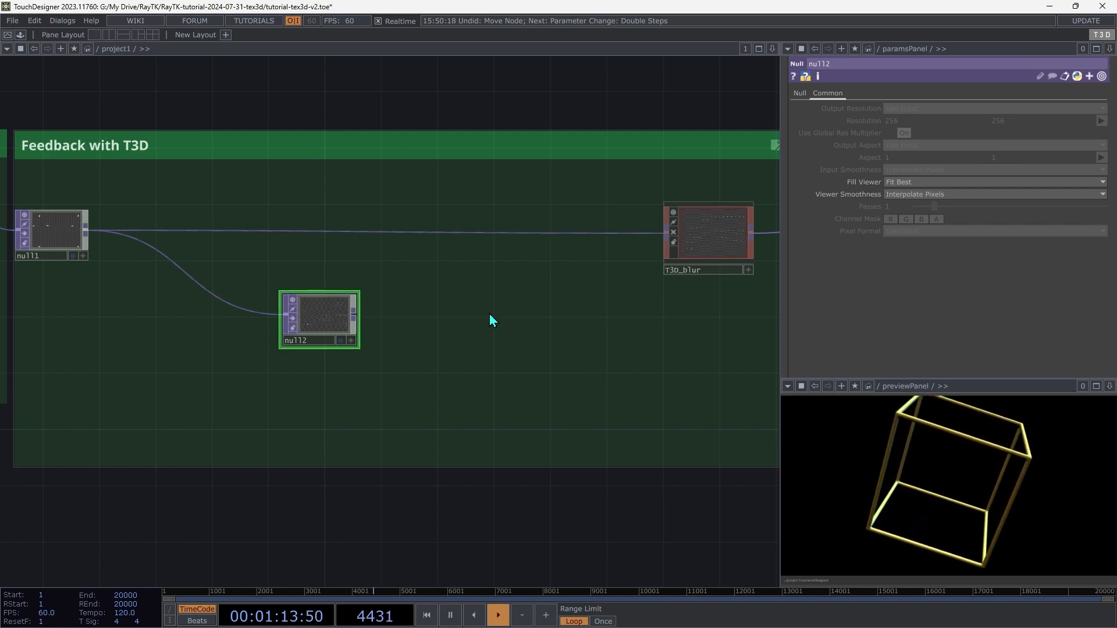
{"action": "left_click_drag", "start_coordinate": [323, 319], "coordinate": [492, 231]}
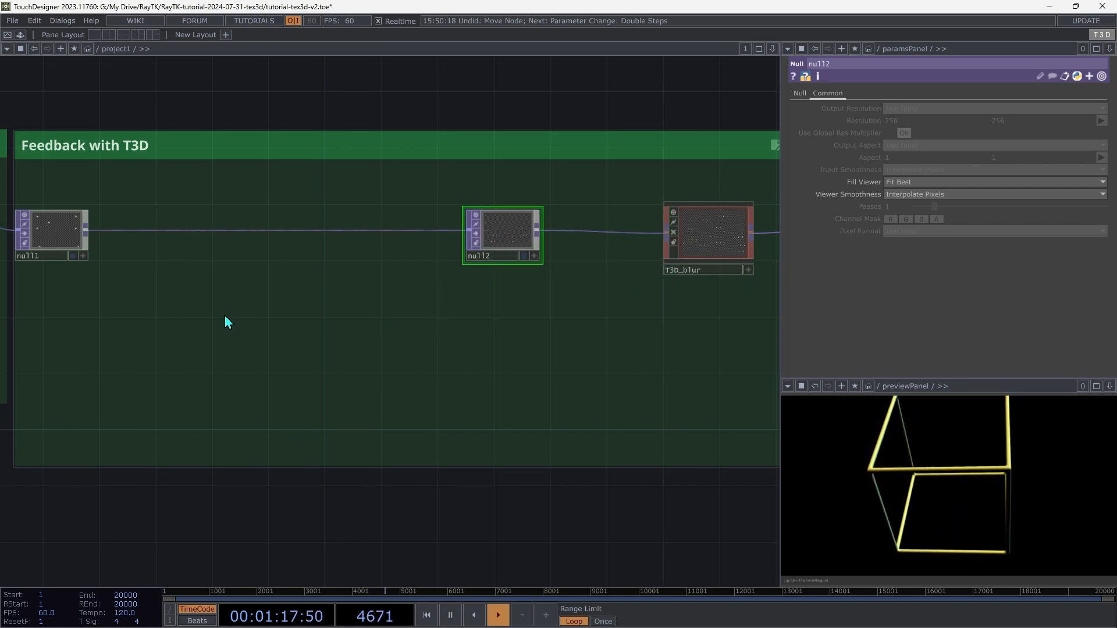
- Add a Feedback TOP fed by null1, below the main chain, and set its Target TOP to null2
{"action": "key", "text": "Tab"}
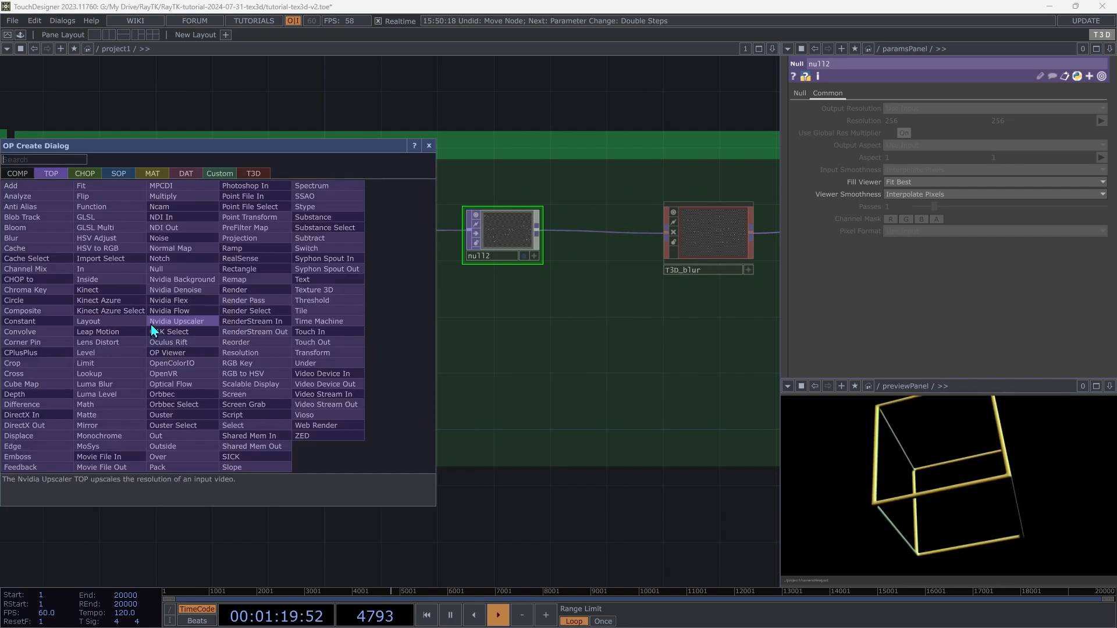
{"action": "type", "text": "fe"}
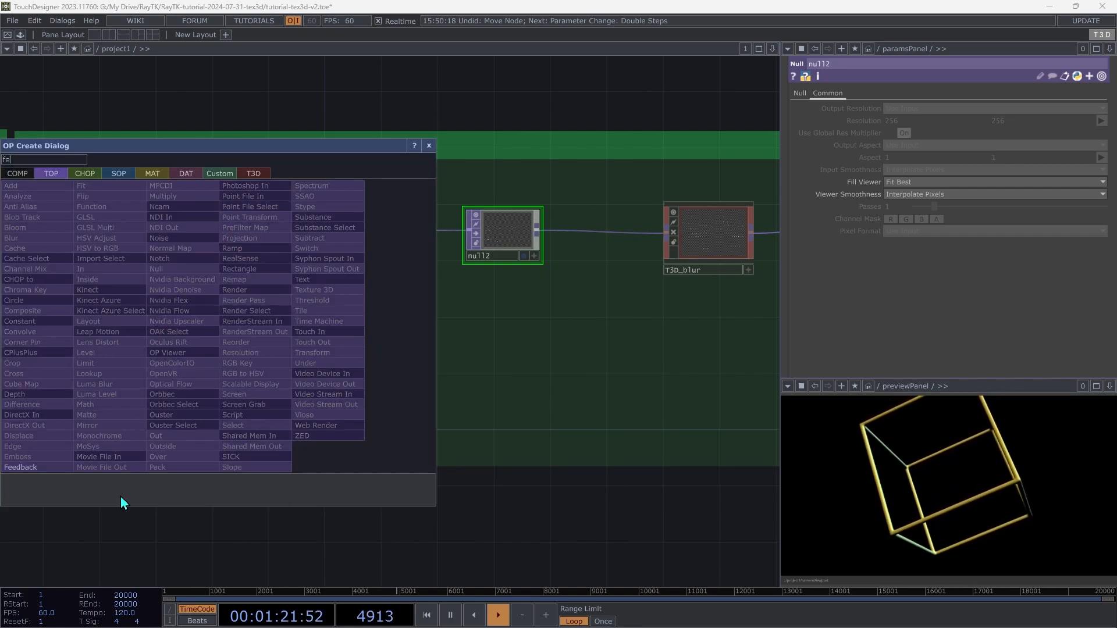
{"action": "left_click", "coordinate": [36, 469]}
{"action": "left_click", "coordinate": [117, 331]}
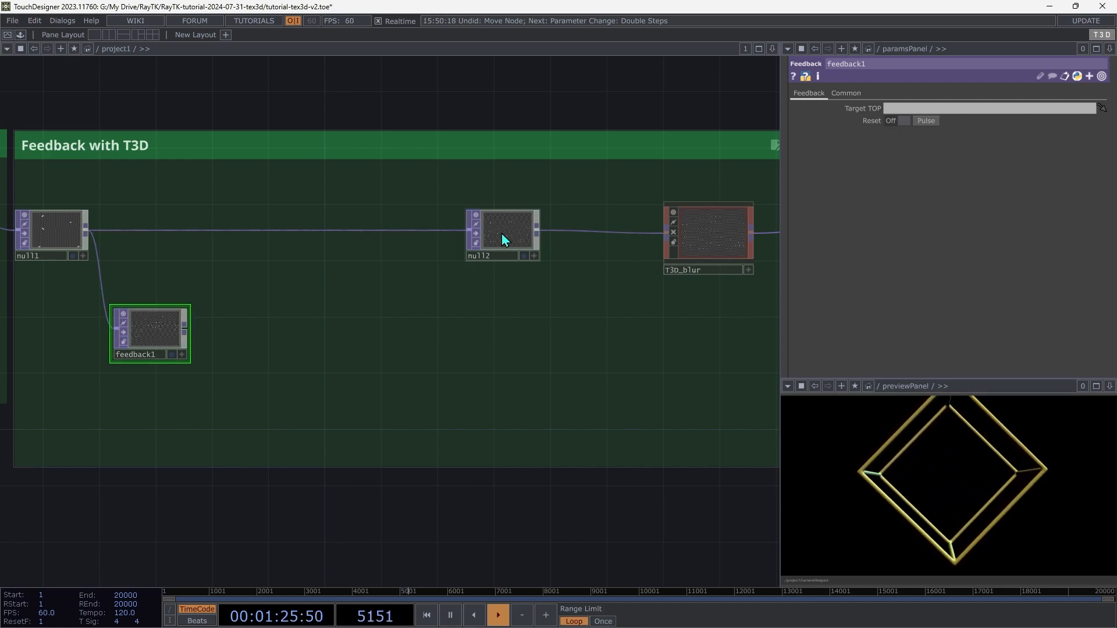
{"action": "left_click_drag", "start_coordinate": [504, 233], "coordinate": [856, 145]}
{"action": "left_click_drag", "start_coordinate": [880, 109], "coordinate": [896, 111]}
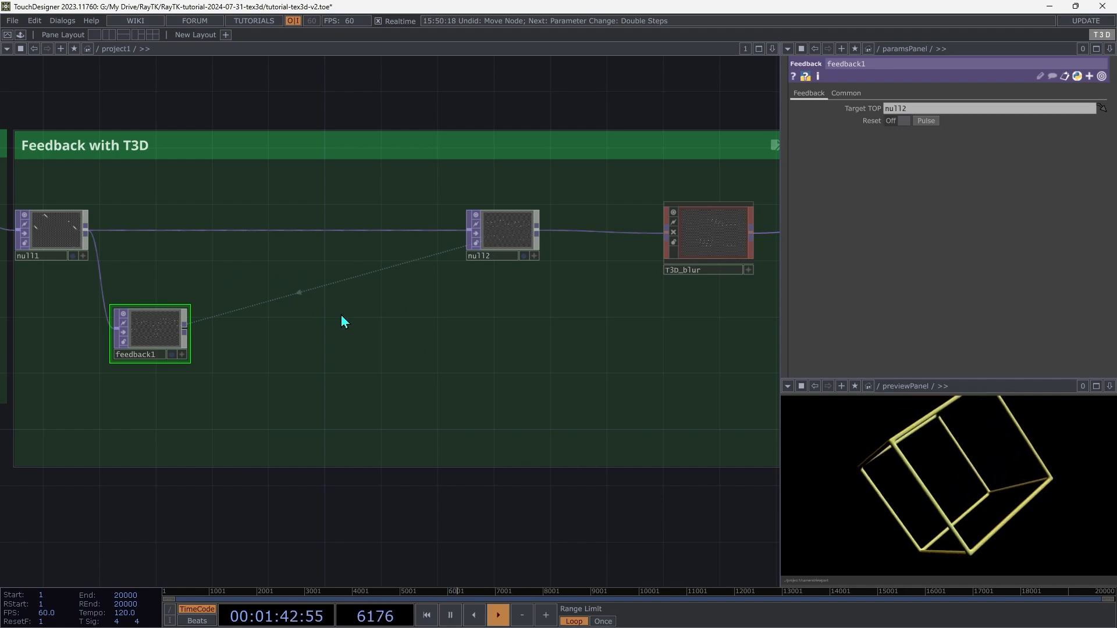
- Add a T3D Add that combines null1 as first input with feedback1 as second input, and wire its output into null2
{"action": "key", "text": "Tab"}
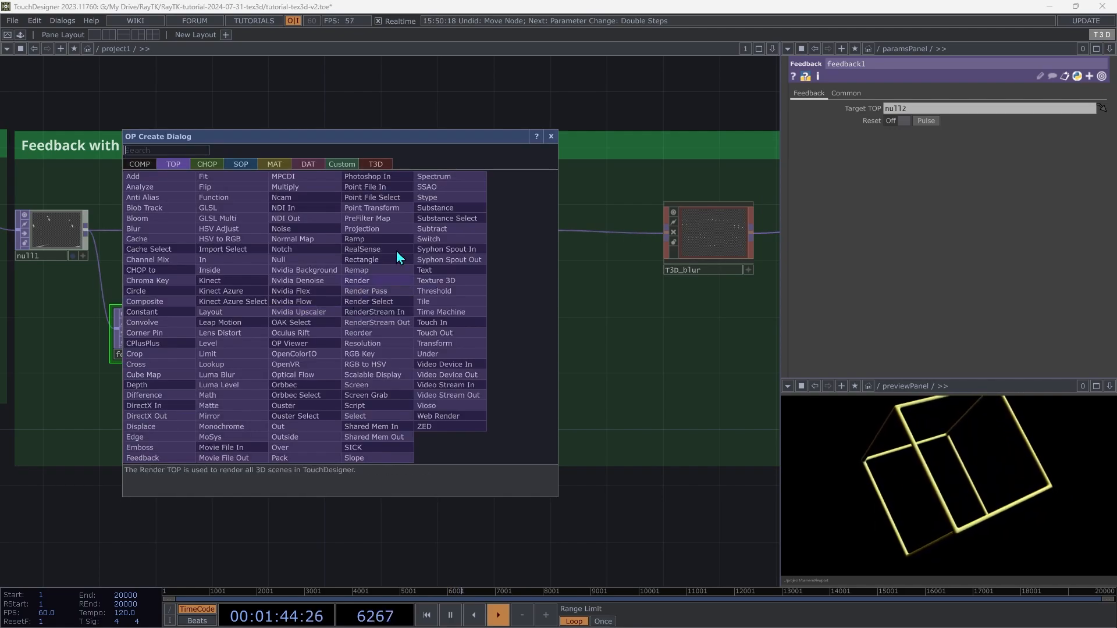
{"action": "left_click", "coordinate": [367, 165]}
{"action": "left_click", "coordinate": [172, 186]}
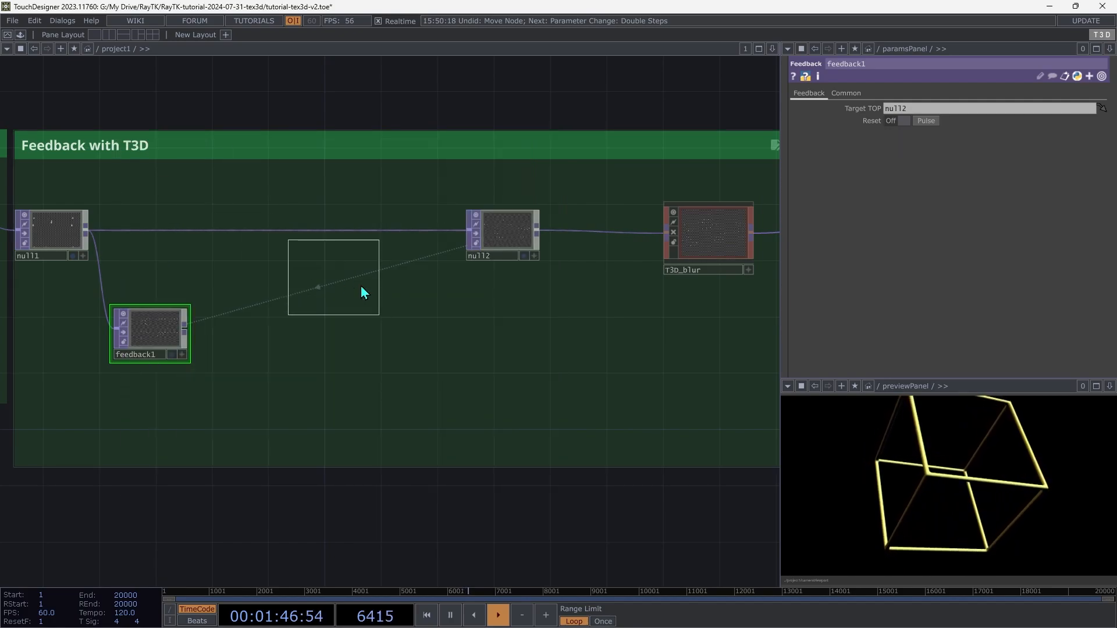
{"action": "left_click", "coordinate": [355, 306]}
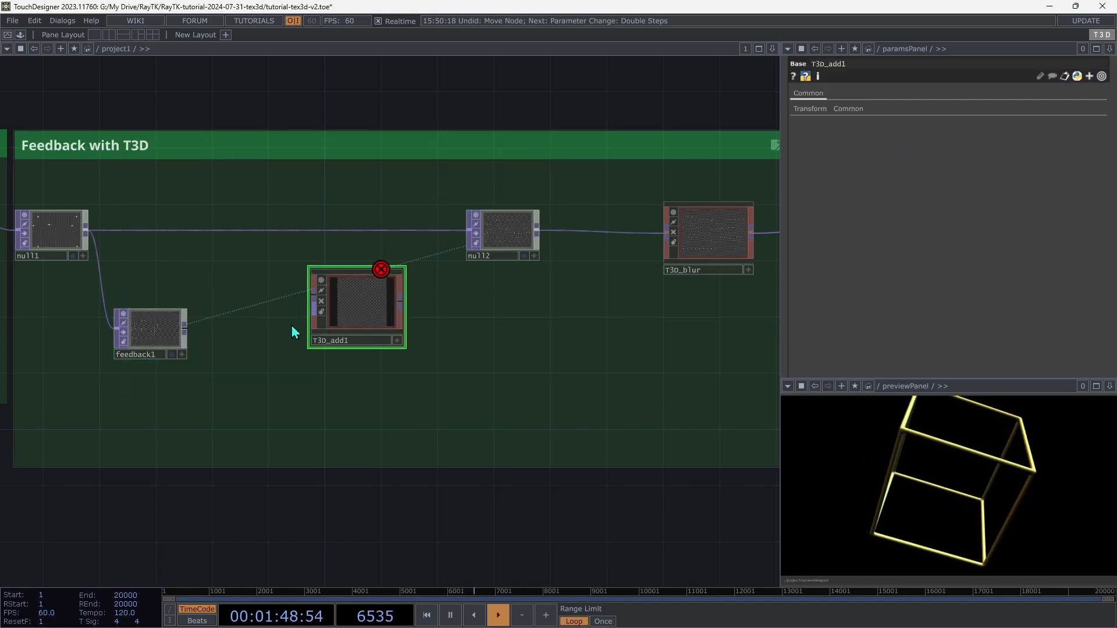
{"action": "left_click_drag", "start_coordinate": [312, 308], "coordinate": [185, 329]}
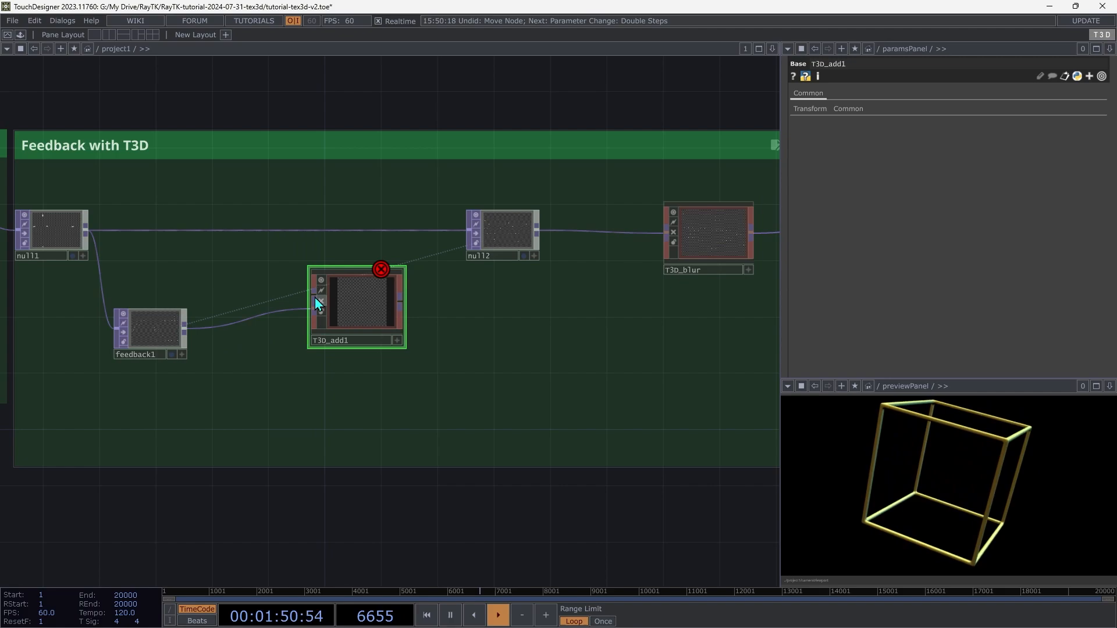
{"action": "left_click_drag", "start_coordinate": [316, 298], "coordinate": [108, 229]}
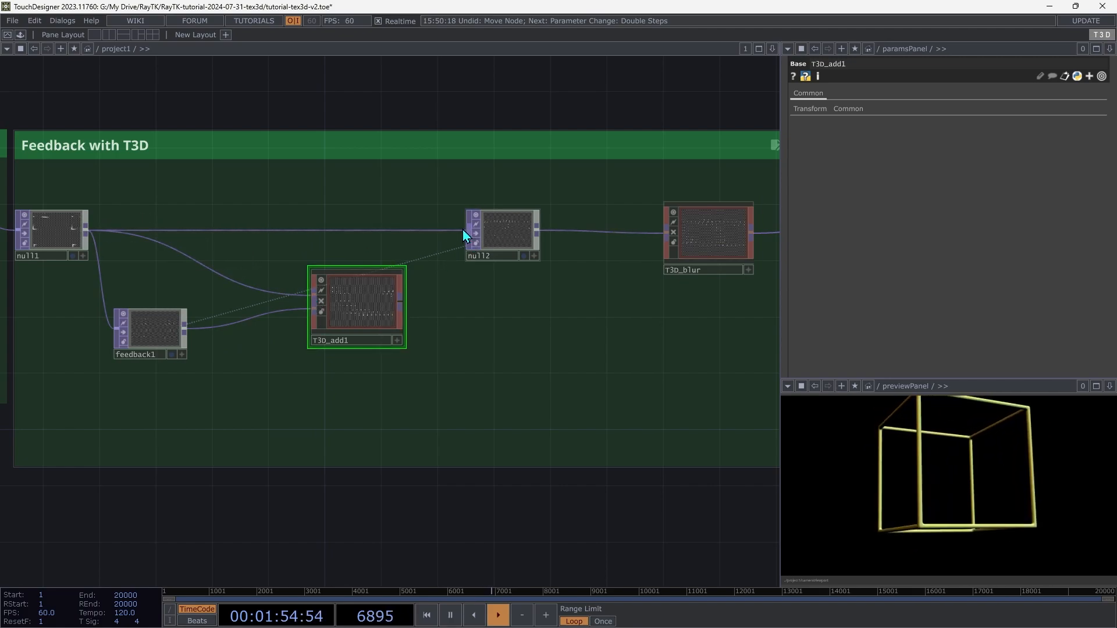
{"action": "left_click_drag", "start_coordinate": [464, 235], "coordinate": [403, 302]}
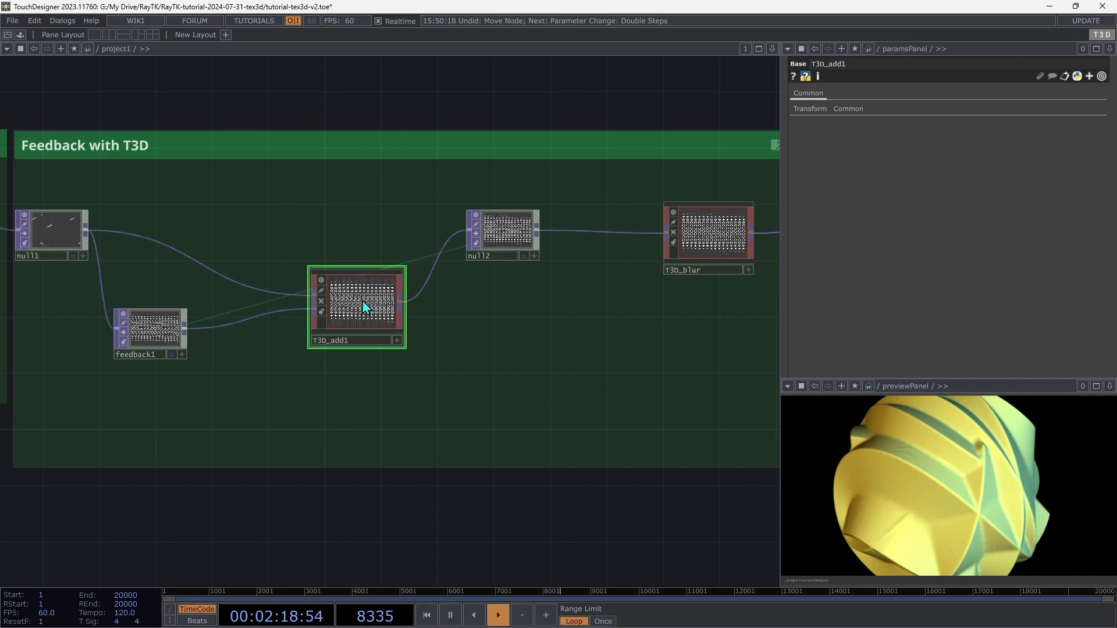
{"action": "mouse_move", "coordinate": [362, 302]}
{"action": "left_mouse_down"}
{"action": "mouse_move", "coordinate": [374, 261]}
{"action": "mouse_move", "coordinate": [354, 298]}
{"action": "left_mouse_up"}
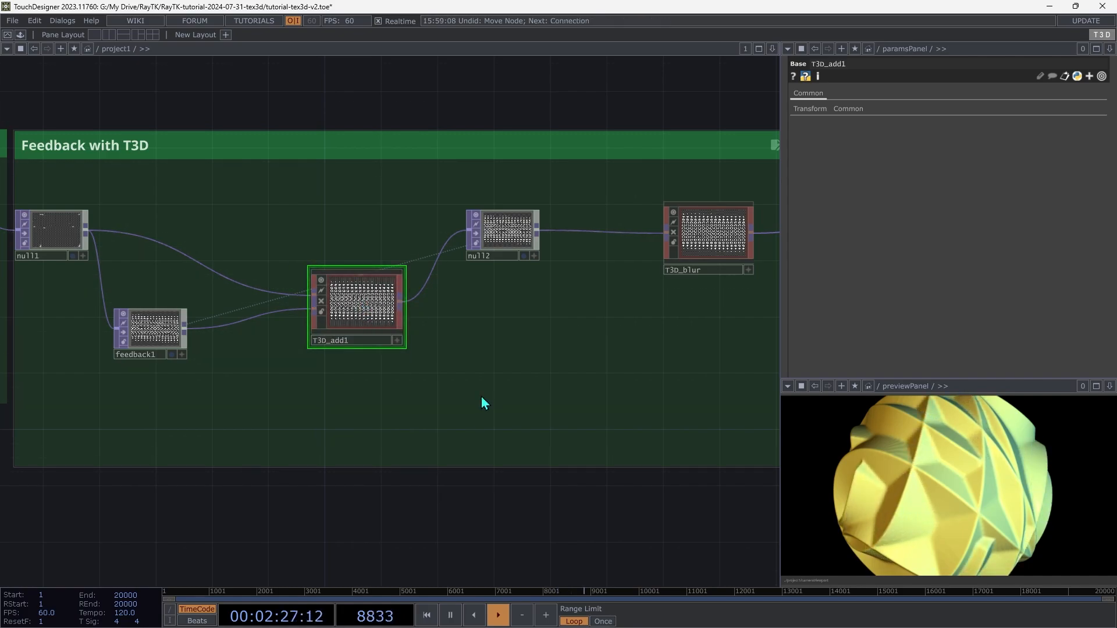
- Insert a T3D Math between feedback1 and the second input of T3D_add1
{"action": "key", "text": "Tab"}
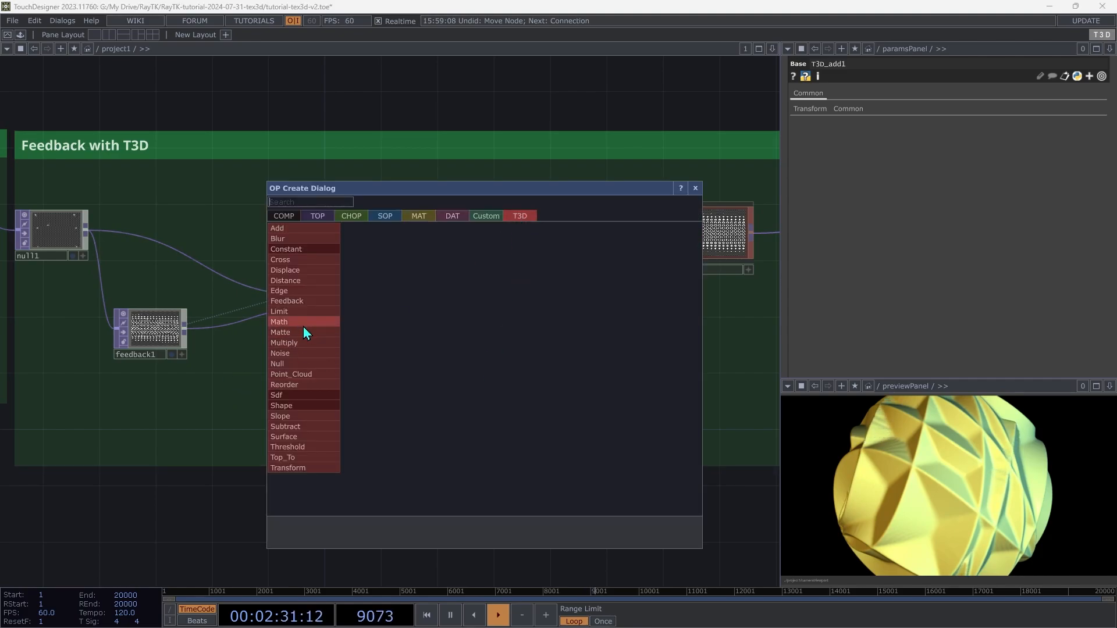
{"action": "left_click", "coordinate": [278, 330]}
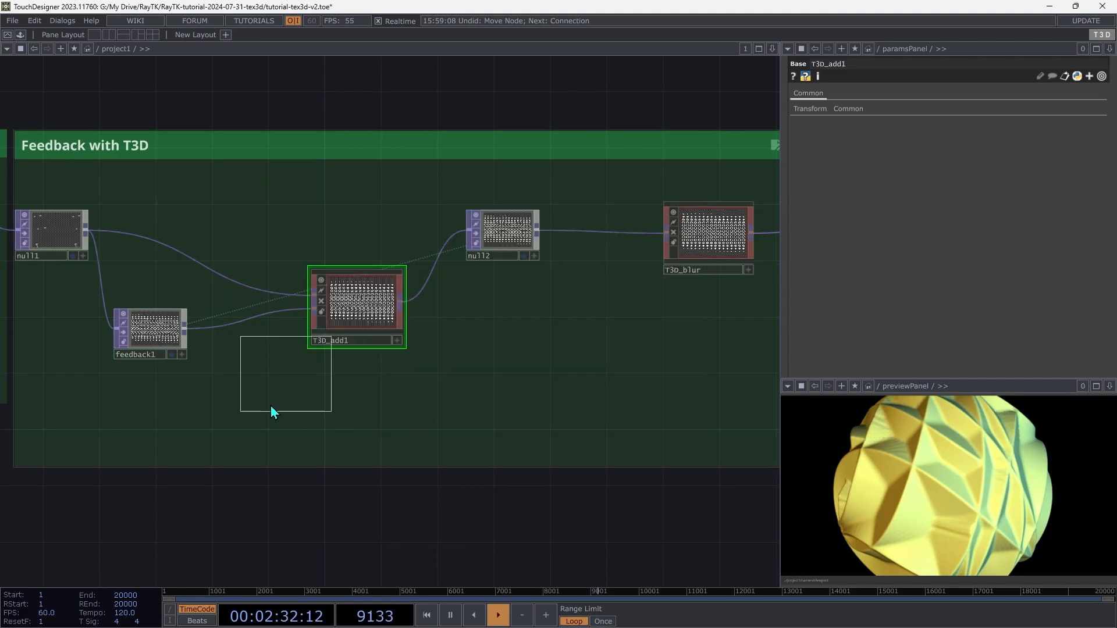
{"action": "left_click", "coordinate": [240, 397]}
{"action": "left_click_drag", "start_coordinate": [200, 387], "coordinate": [200, 360]}
{"action": "left_click", "coordinate": [200, 367]}
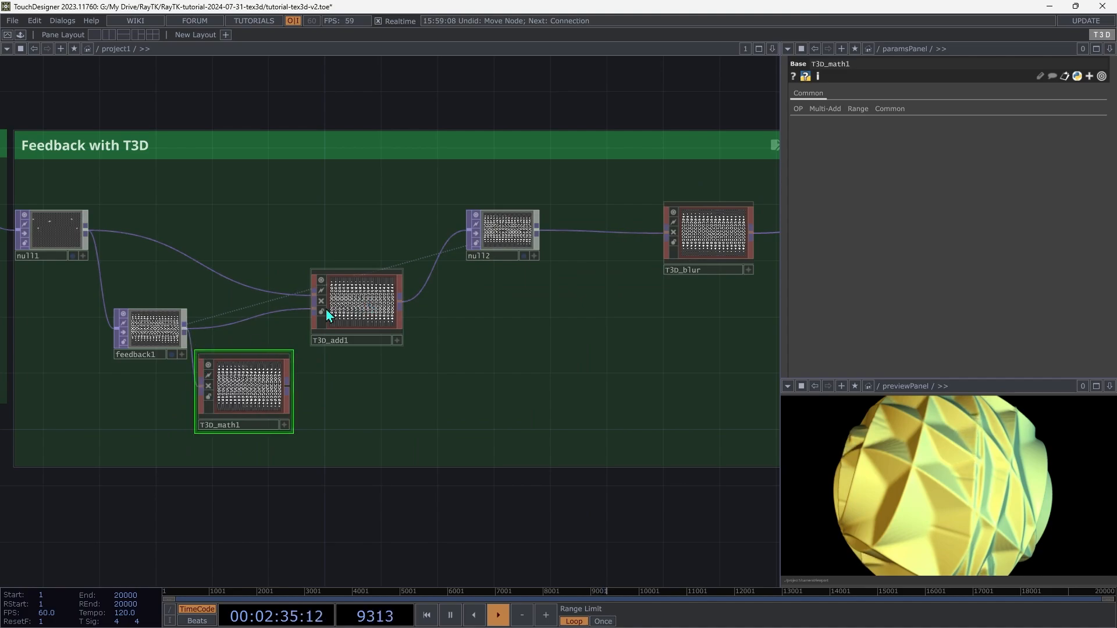
{"action": "left_click_drag", "start_coordinate": [316, 312], "coordinate": [288, 386]}
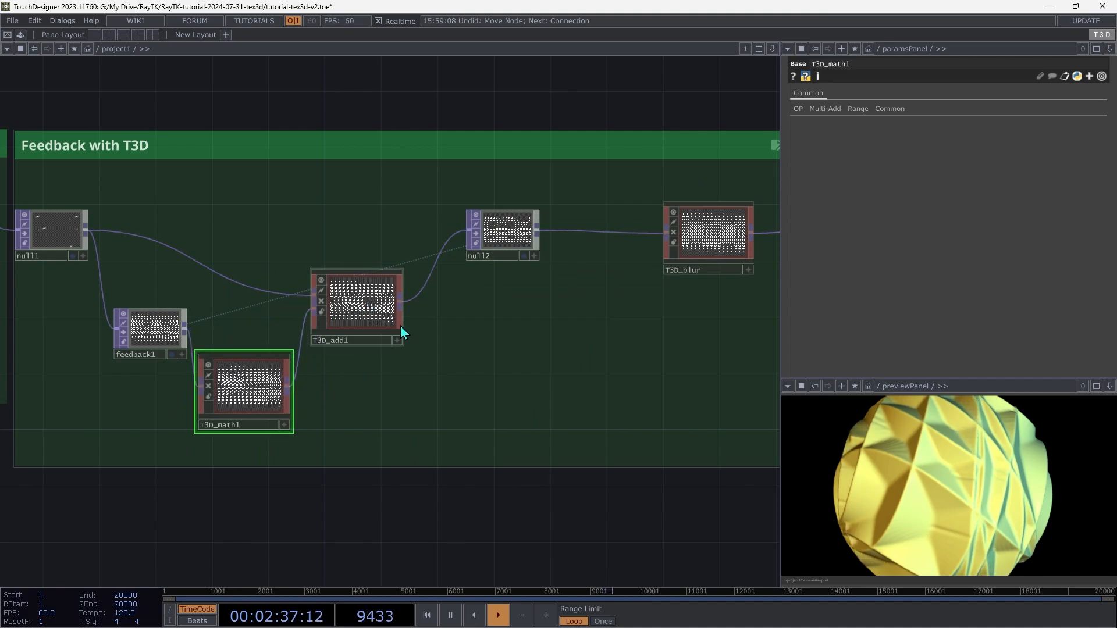
- Space out T3D_add1, null2 and T3D_math1 so the feedback loop's nodes are laid out clearly
{"action": "left_click_drag", "start_coordinate": [382, 328], "coordinate": [438, 329]}
{"action": "left_click_drag", "start_coordinate": [497, 242], "coordinate": [581, 256]}
{"action": "left_click_drag", "start_coordinate": [249, 393], "coordinate": [277, 369]}
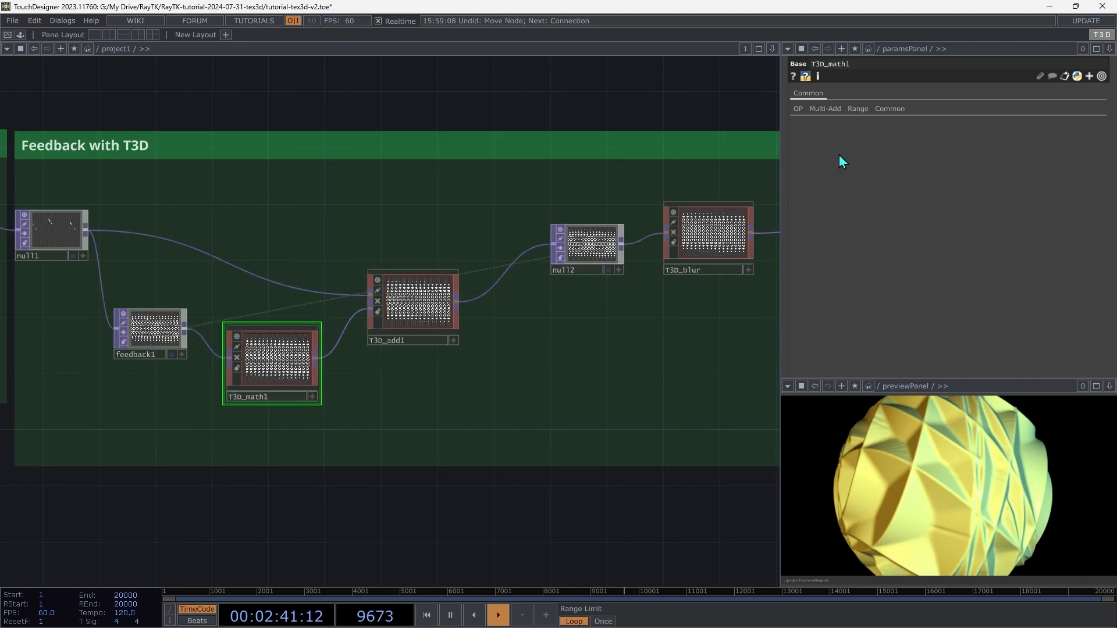
- Set T3D_math1's Multiply to 0.99, trying nearby values just below 1 first
{"action": "left_click", "coordinate": [825, 109]}
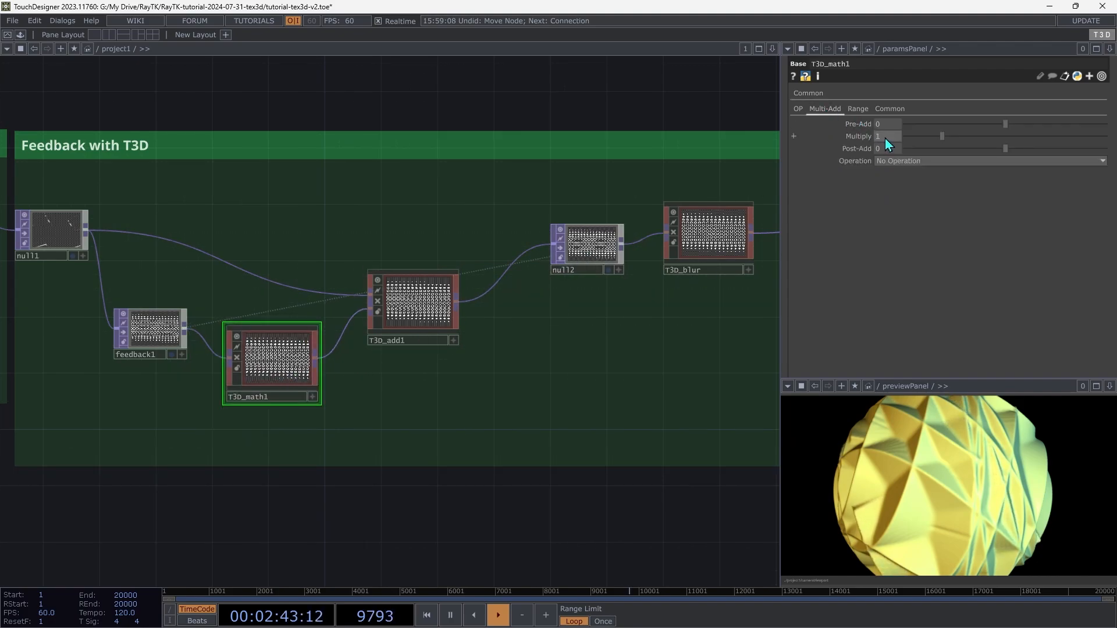
{"action": "middle_click_drag", "start_coordinate": [888, 166], "coordinate": [877, 166]}
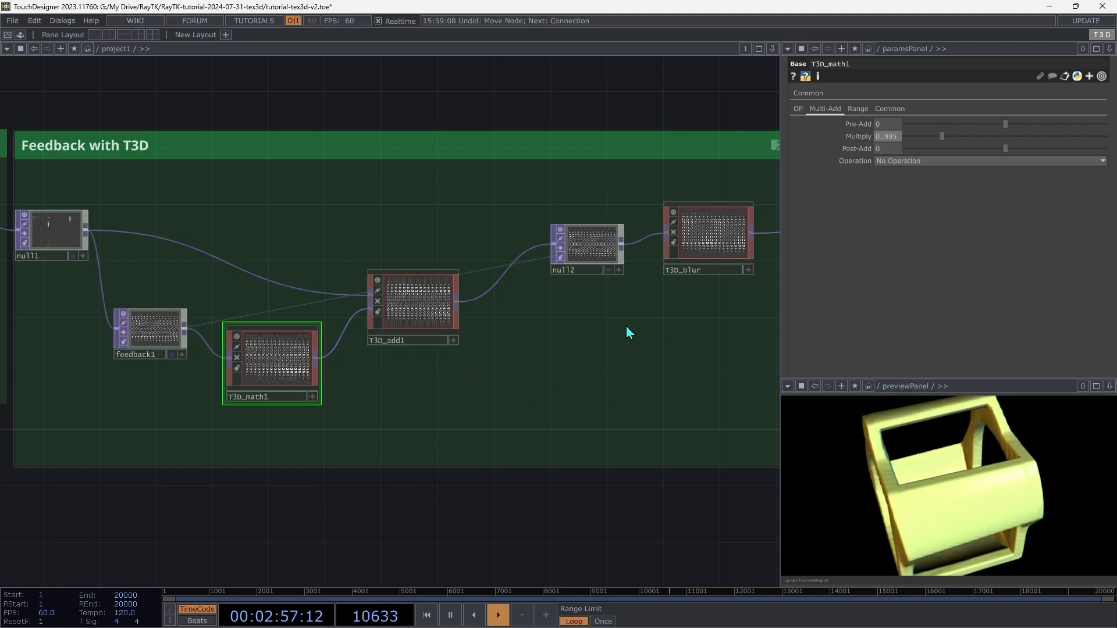
{"action": "middle_click_drag", "start_coordinate": [889, 136], "coordinate": [896, 169]}
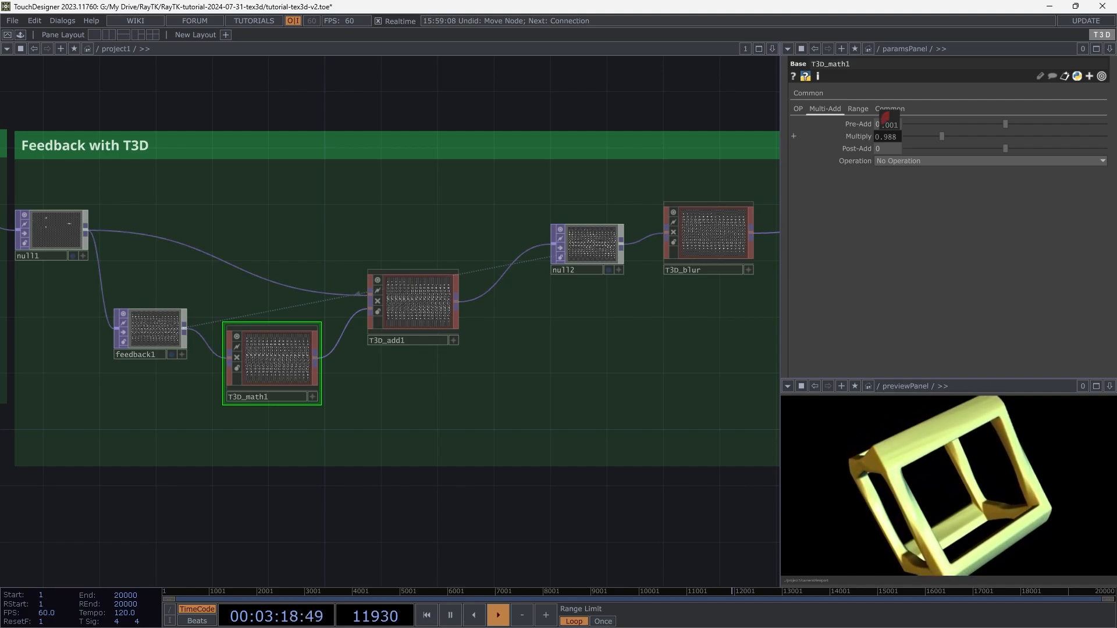
{"action": "left_click_drag", "start_coordinate": [886, 117], "coordinate": [890, 114]}
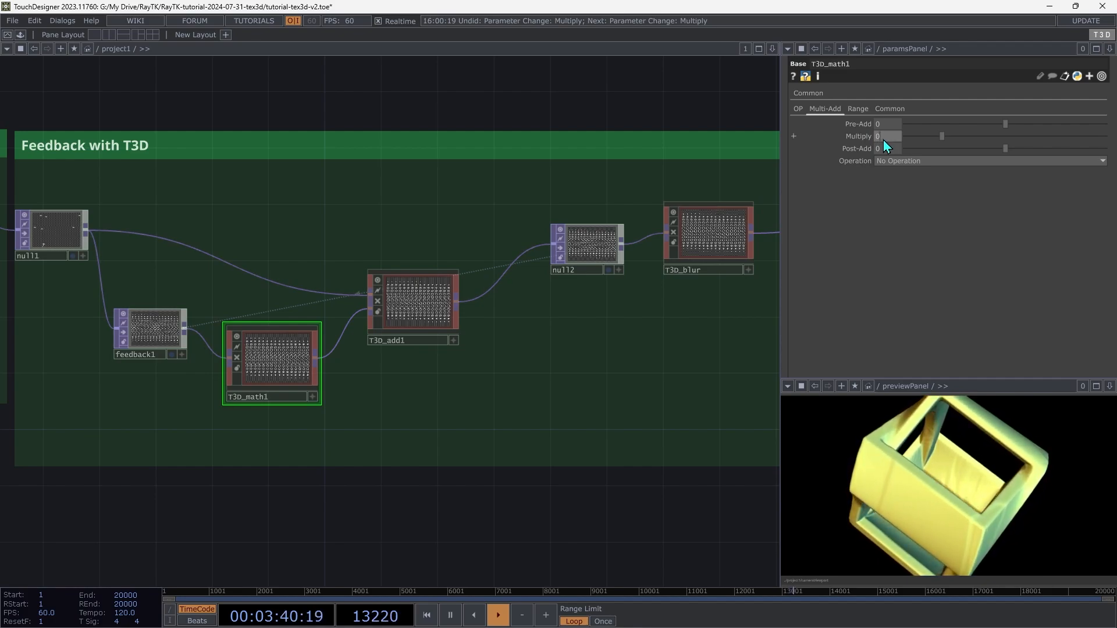
{"action": "type", "text": "0.99"}
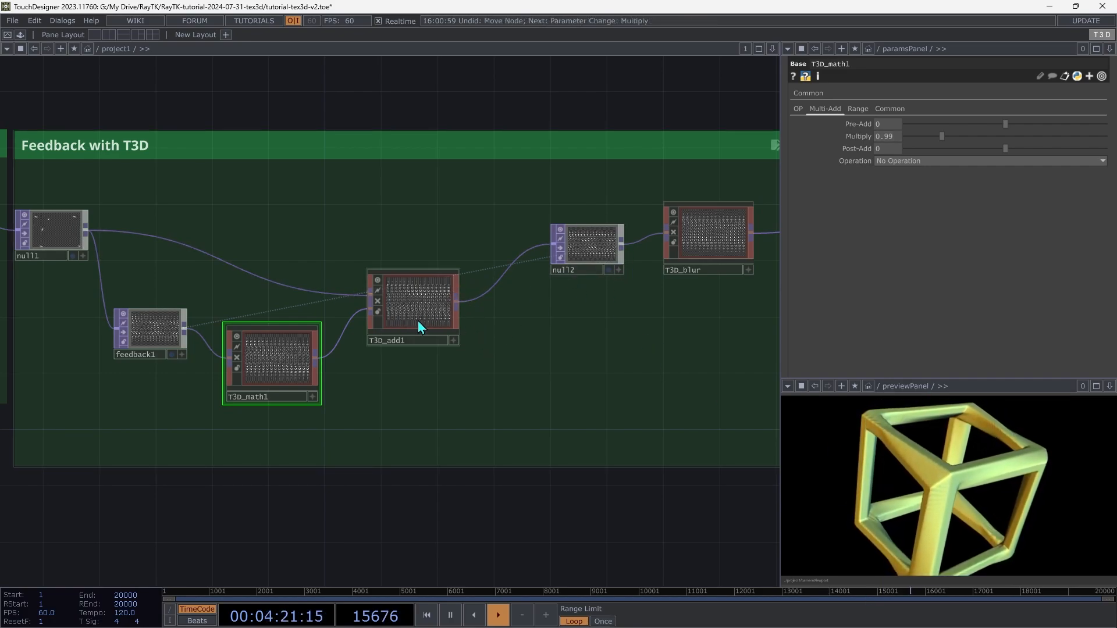
- Rearrange feedback1, T3D_math1, T3D_add1 and null2 to leave a wide gap between feedback1 and T3D_math1
{"action": "left_click_drag", "start_coordinate": [417, 320], "coordinate": [463, 261]}
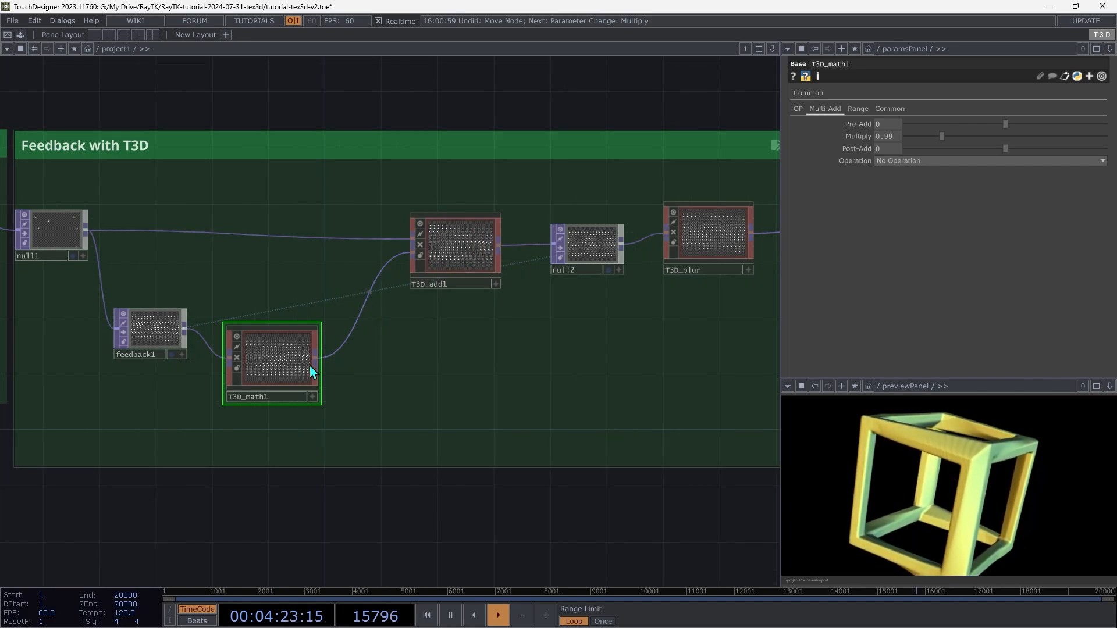
{"action": "left_click_drag", "start_coordinate": [304, 366], "coordinate": [374, 339]}
{"action": "left_click_drag", "start_coordinate": [141, 344], "coordinate": [85, 344]}
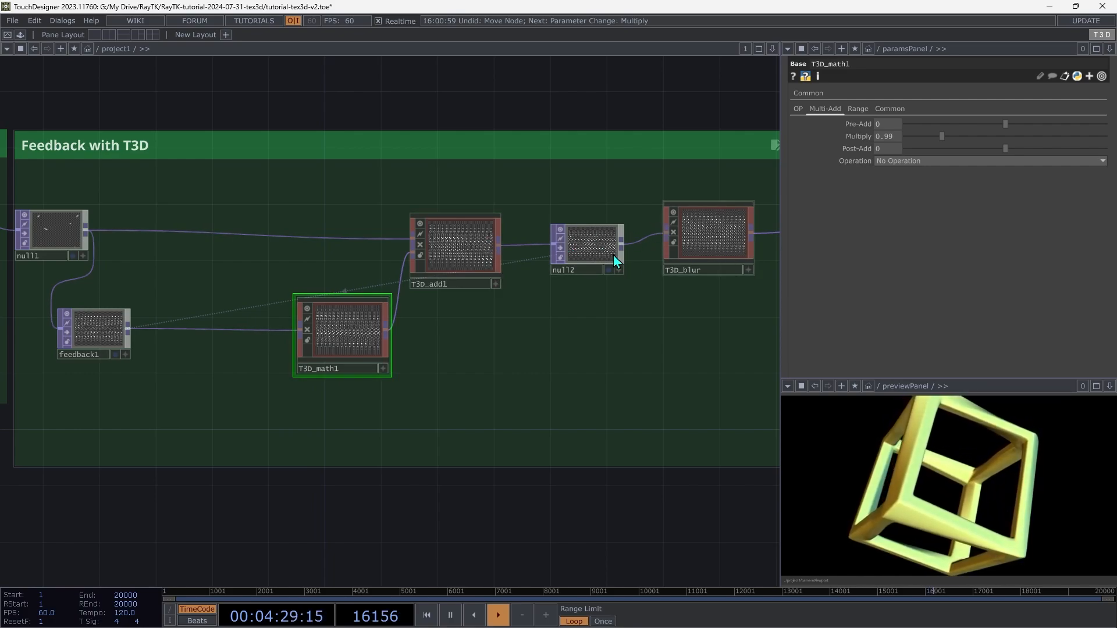
{"action": "left_click_drag", "start_coordinate": [611, 243], "coordinate": [640, 243]}
{"action": "left_click_drag", "start_coordinate": [467, 242], "coordinate": [539, 256]}
{"action": "left_click_drag", "start_coordinate": [318, 358], "coordinate": [390, 343]}
{"action": "left_click_drag", "start_coordinate": [571, 258], "coordinate": [556, 243]}
{"action": "left_click_drag", "start_coordinate": [439, 326], "coordinate": [410, 326]}
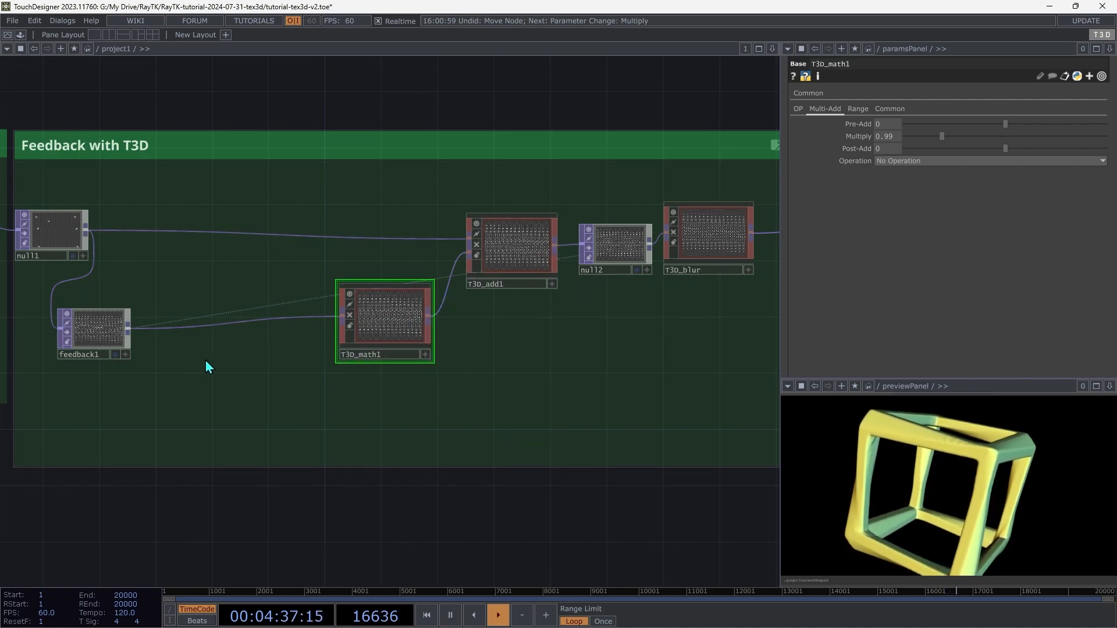
- Add a T3D Displace between feedback1 and T3D_math1, wired to both, and align it with T3D_math1
{"action": "key", "text": "Tab"}
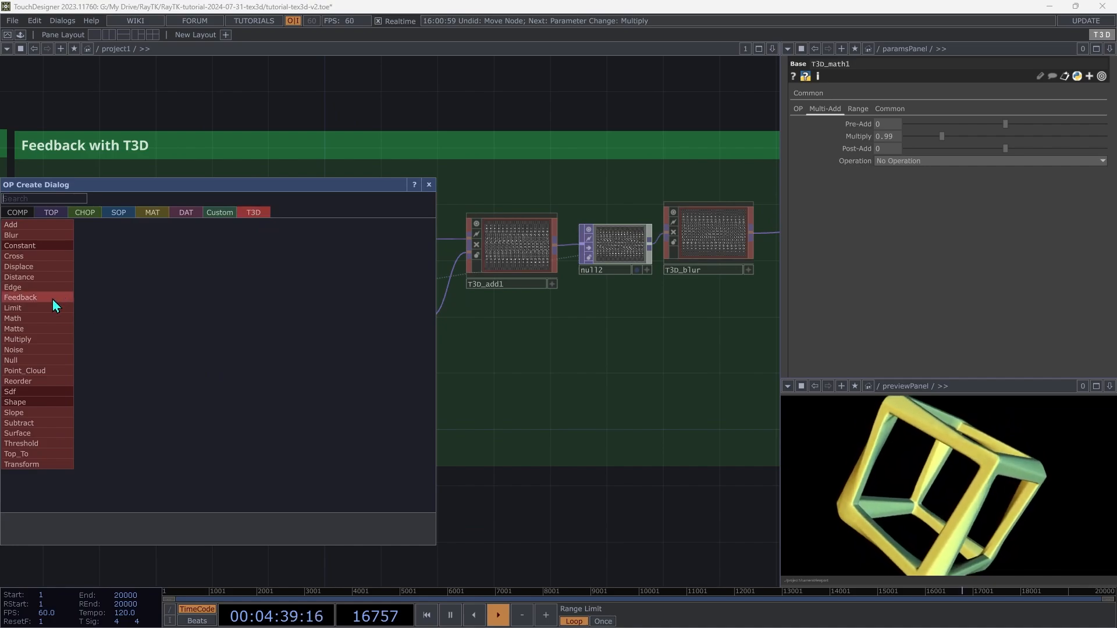
{"action": "left_click", "coordinate": [33, 268]}
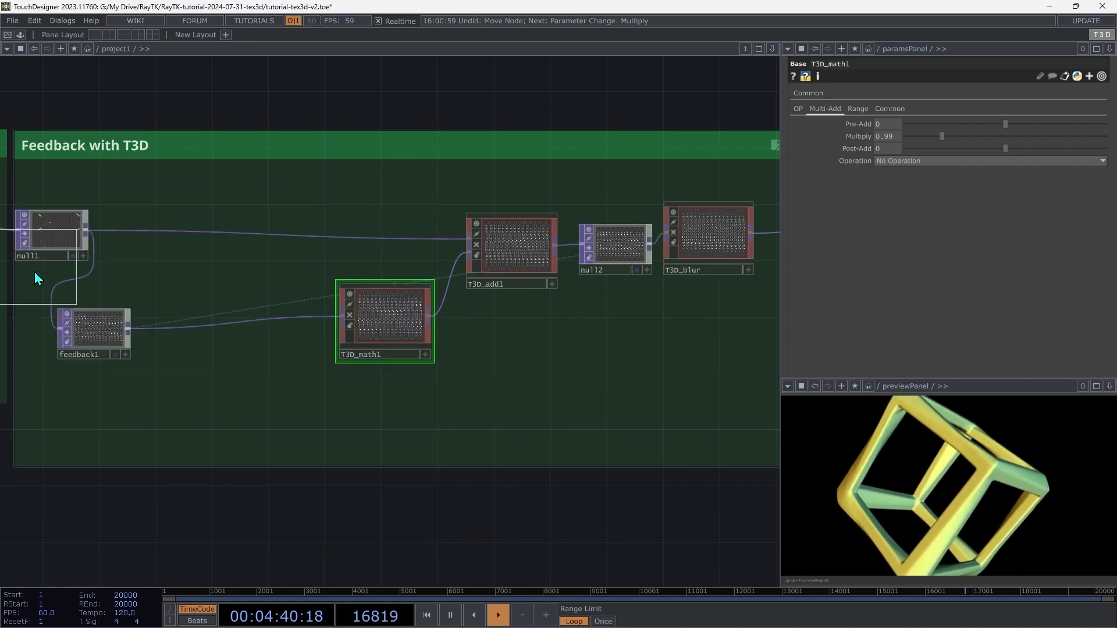
{"action": "left_click", "coordinate": [238, 367]}
{"action": "left_click_drag", "start_coordinate": [196, 348], "coordinate": [128, 329]}
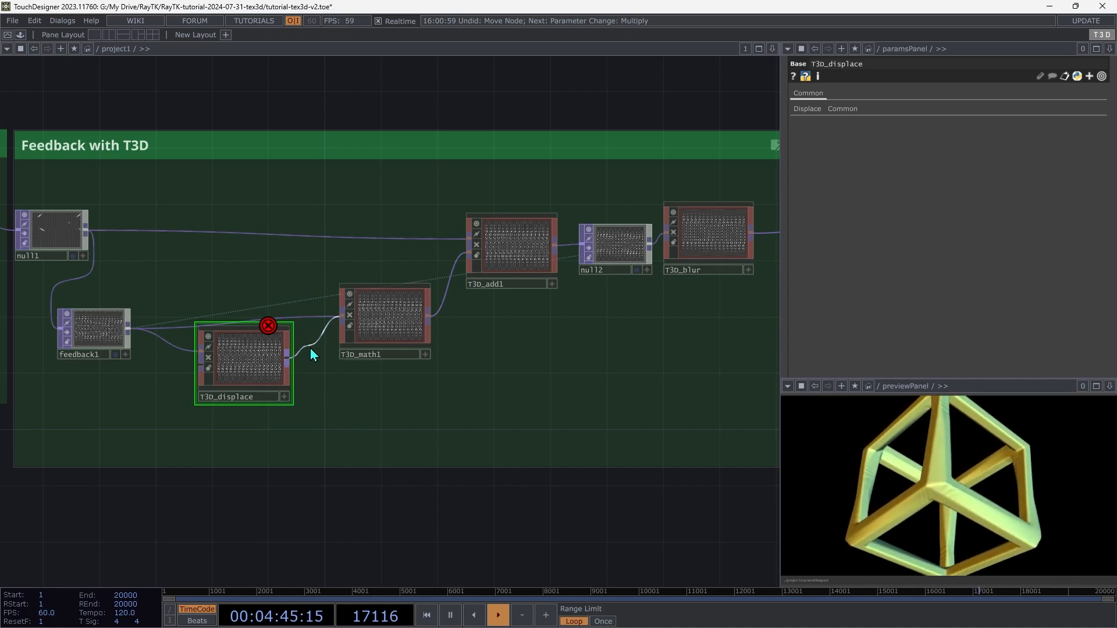
{"action": "left_click_drag", "start_coordinate": [259, 363], "coordinate": [256, 320]}
{"action": "middle_click", "coordinate": [248, 317]}
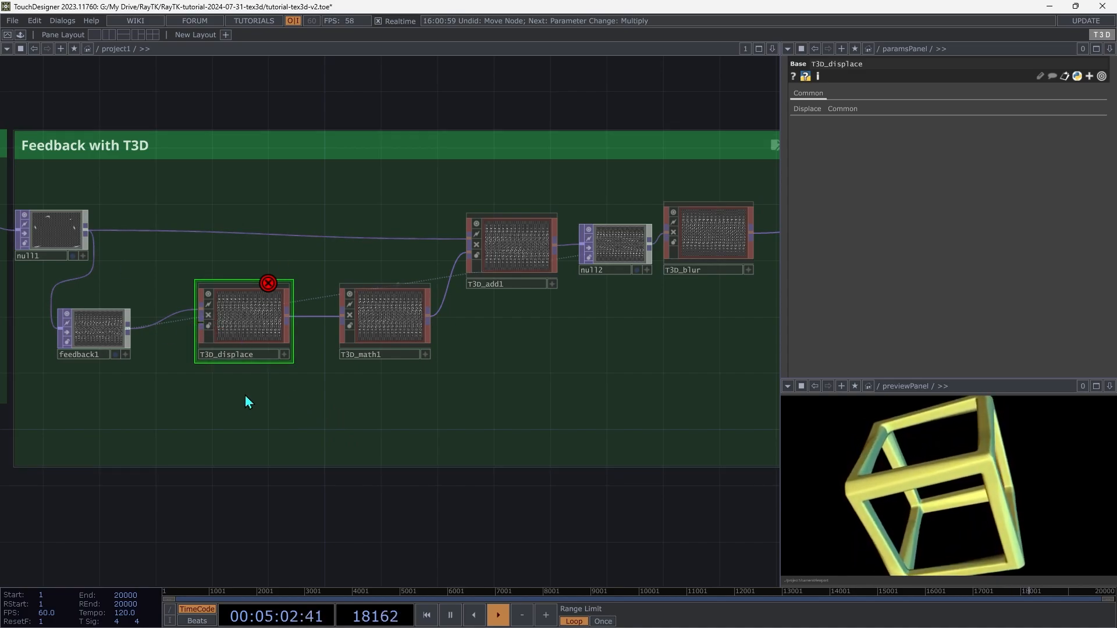
- Add a T3D Noise below feedback1 and wire its output into the second input of T3D_displace
{"action": "key", "text": "Tab"}
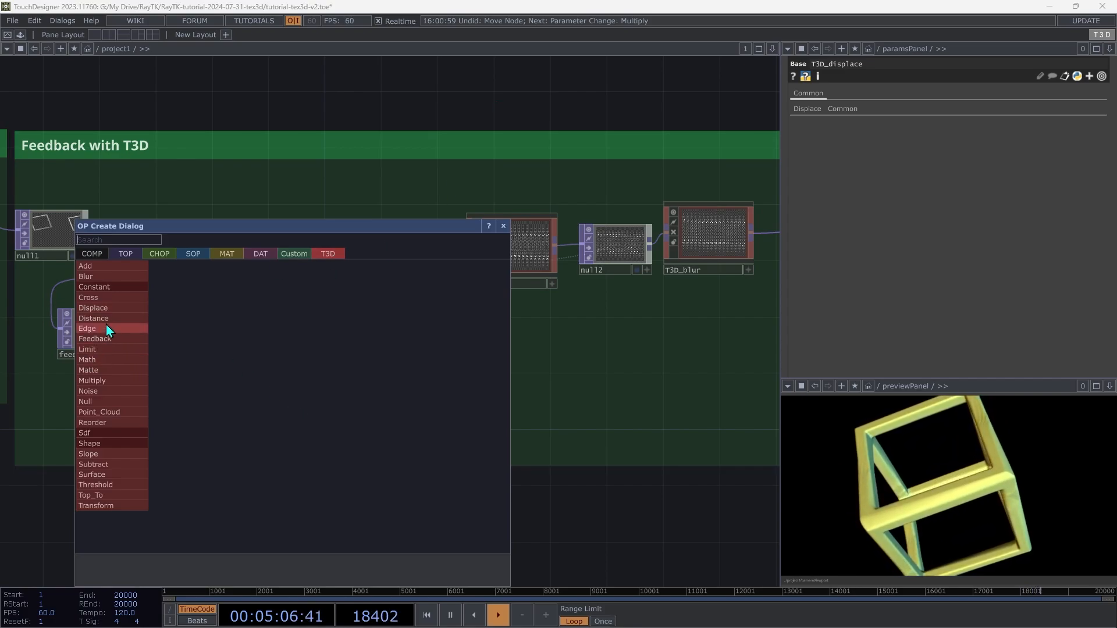
{"action": "left_click", "coordinate": [102, 392]}
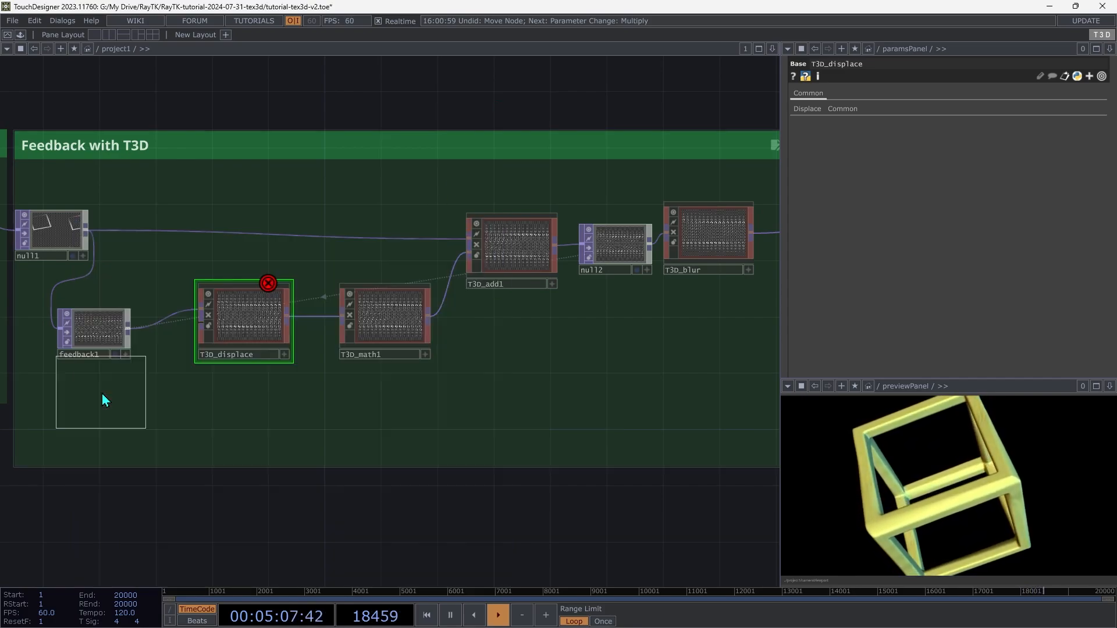
{"action": "left_click", "coordinate": [123, 421]}
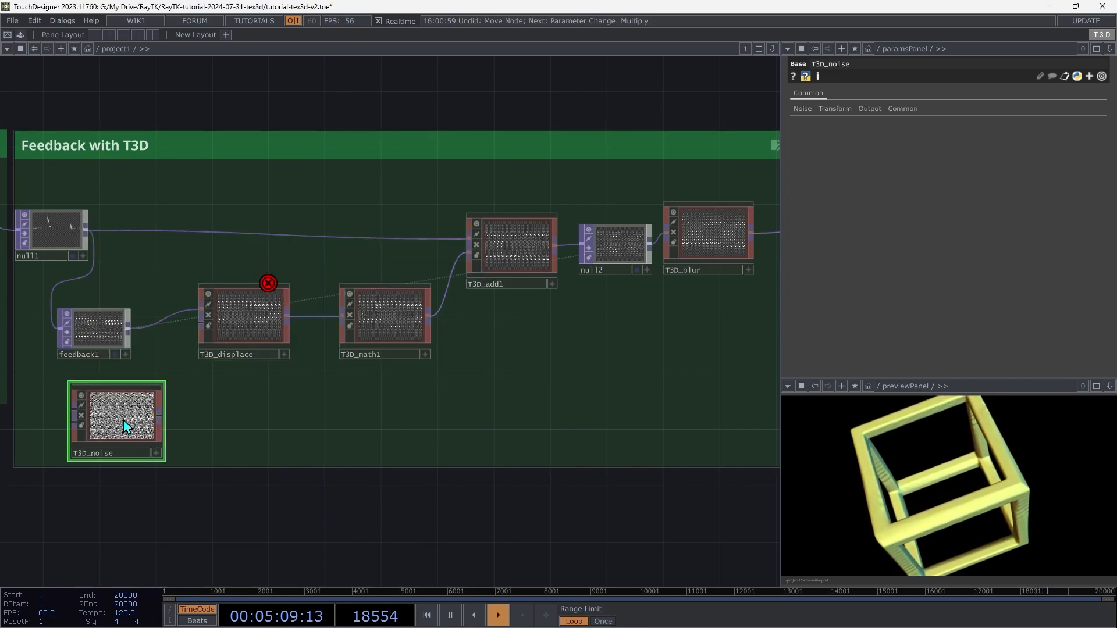
{"action": "left_click", "coordinate": [161, 418]}
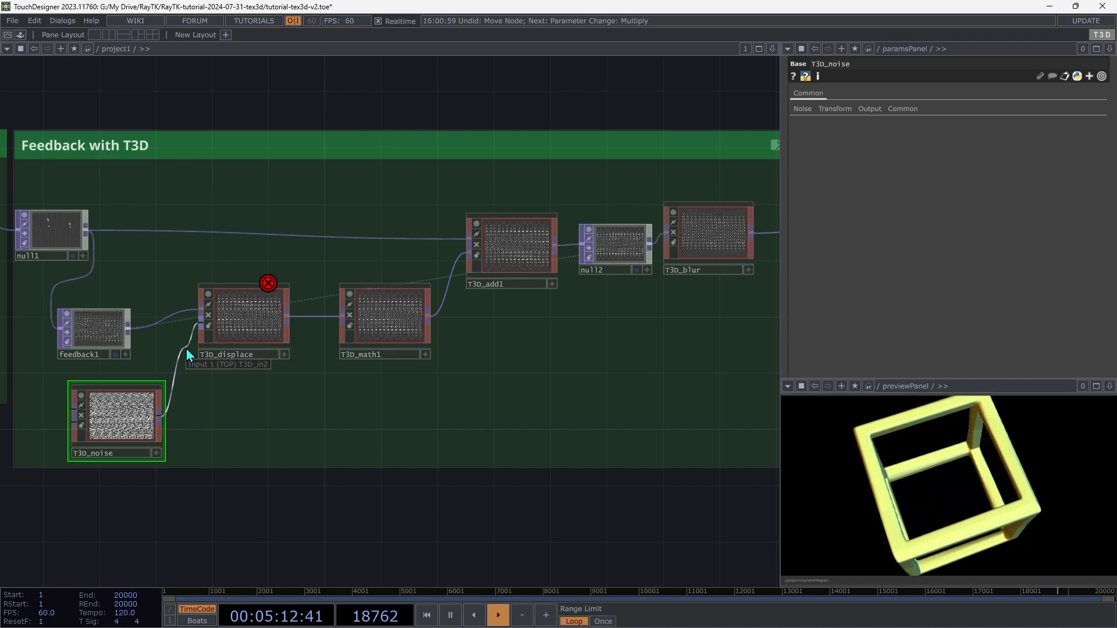
{"action": "left_click", "coordinate": [188, 355]}
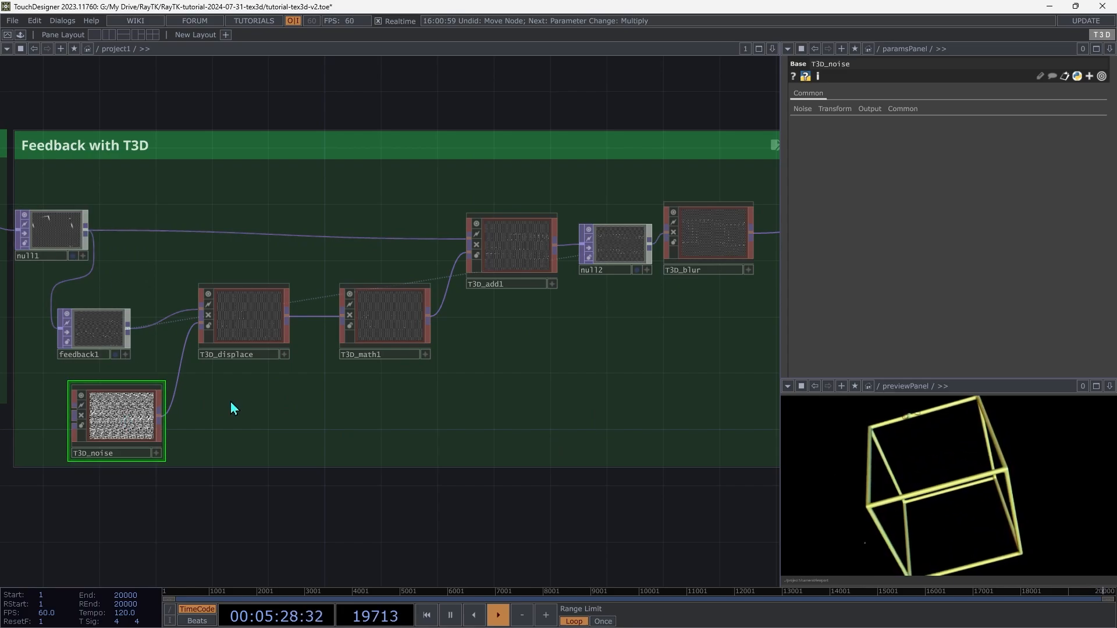
- Copy texture3dRender's Resolution parameter and paste it as a reference into T3D_noise's Resolution
{"action": "scroll", "coordinate": [232, 406], "scroll_direction": "down", "scroll_amount": 5}
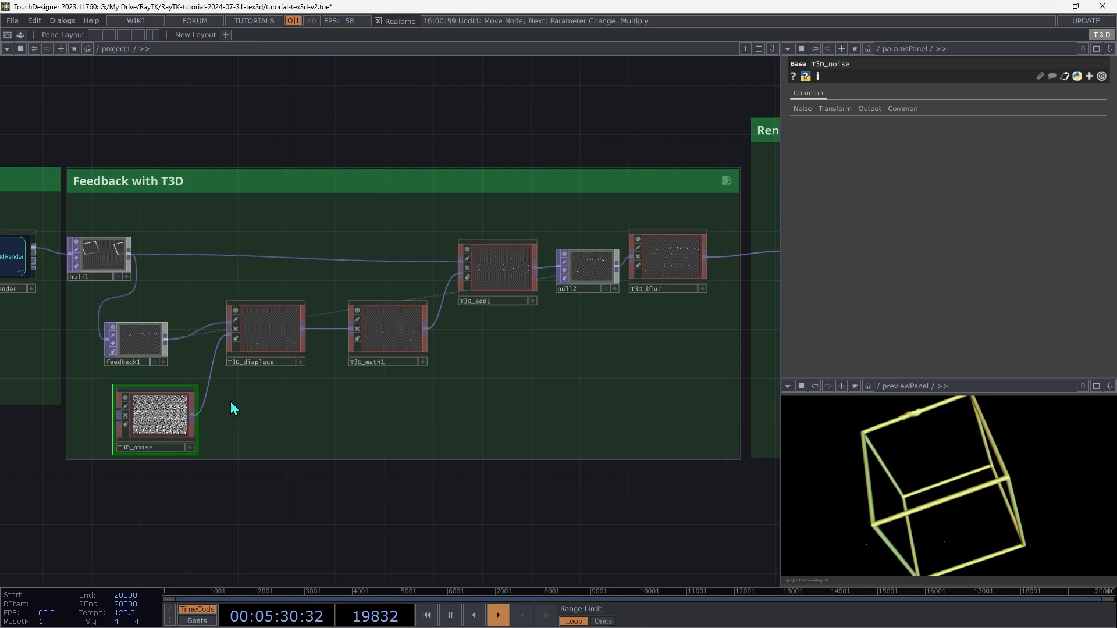
{"action": "left_click", "coordinate": [190, 309]}
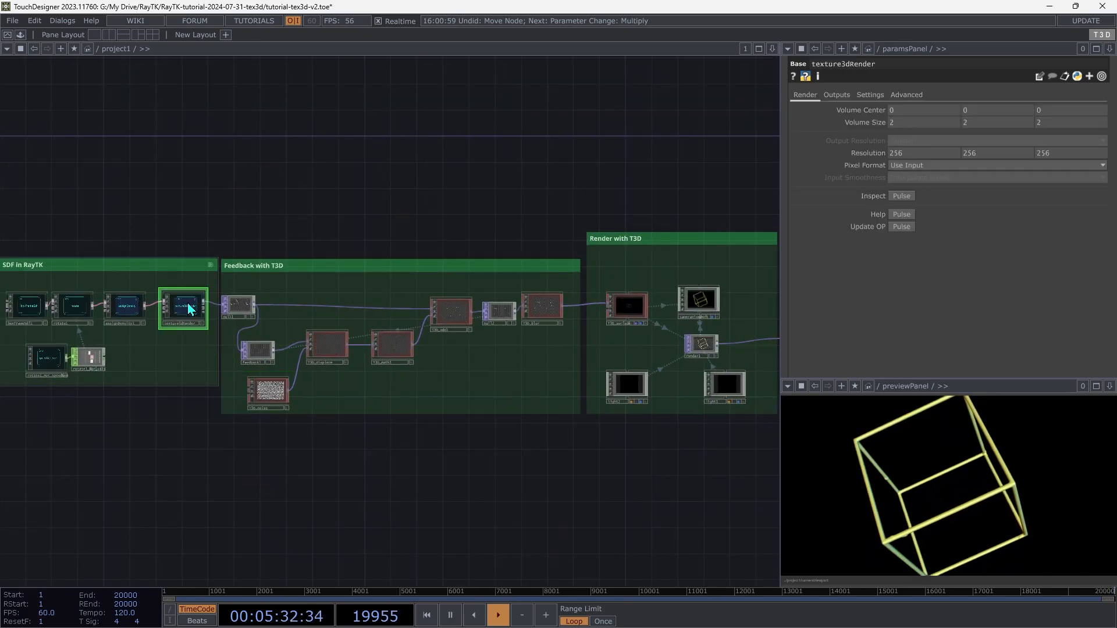
{"action": "right_click", "coordinate": [870, 157]}
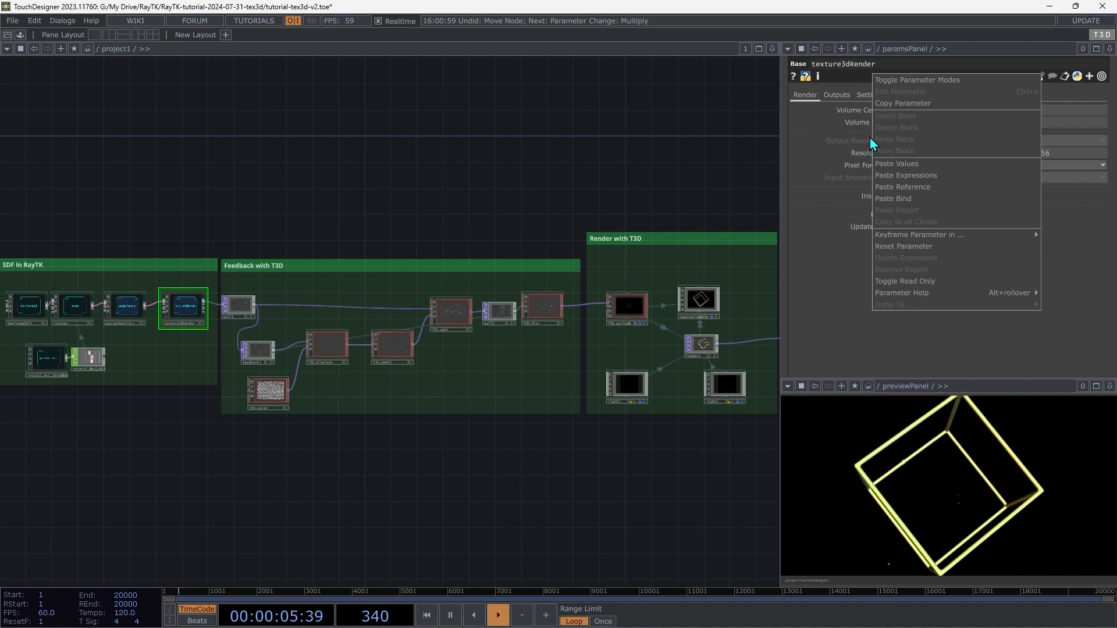
{"action": "left_click", "coordinate": [888, 103]}
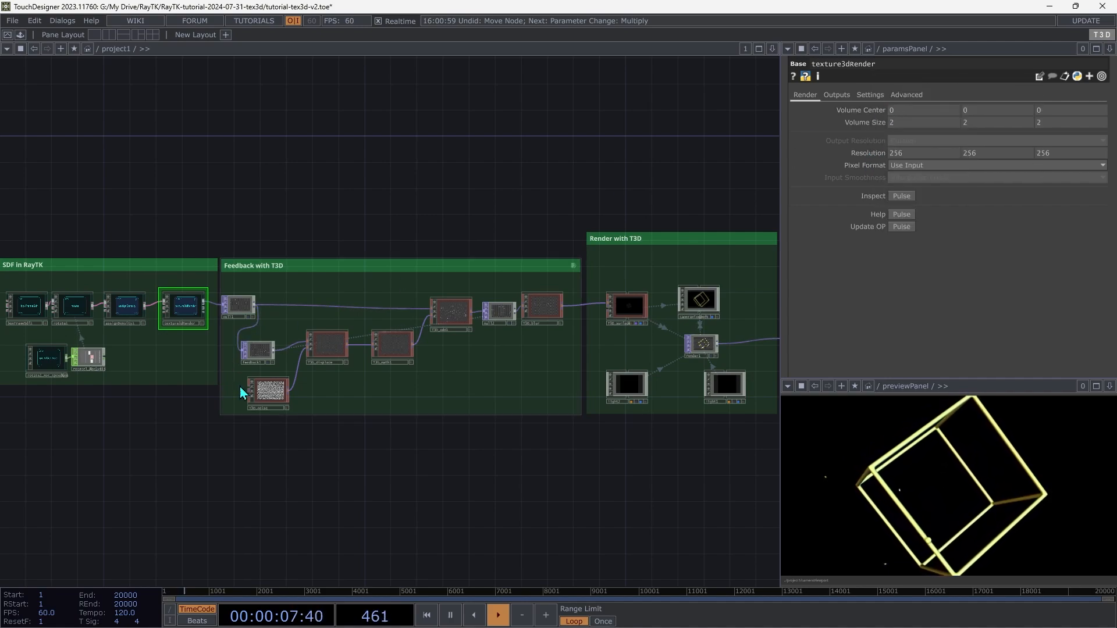
{"action": "left_click", "coordinate": [271, 390]}
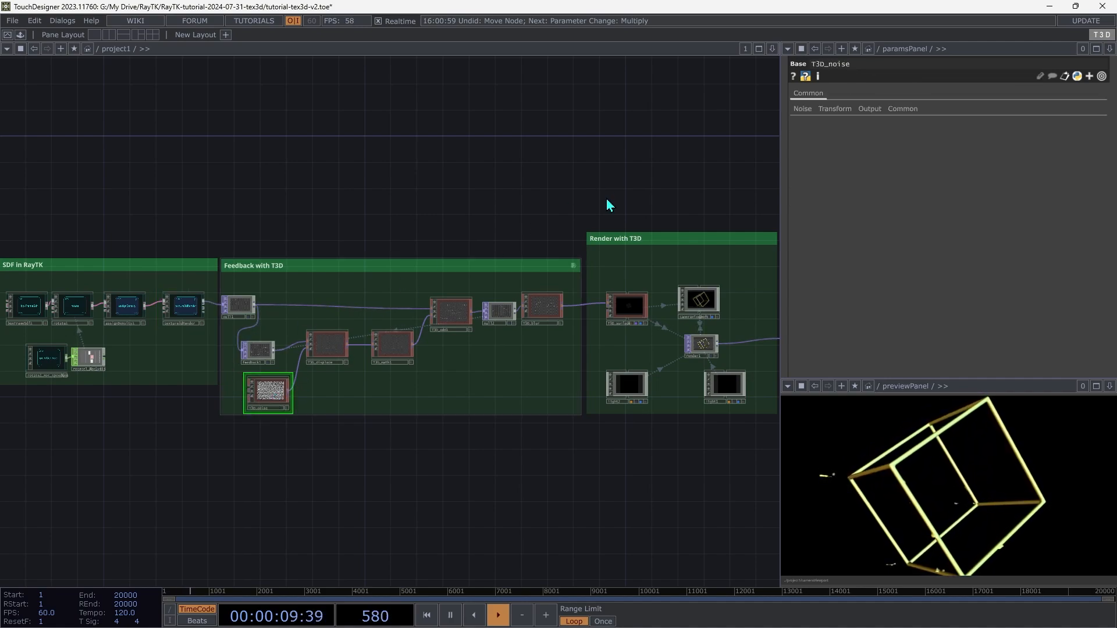
{"action": "left_click", "coordinate": [907, 111]}
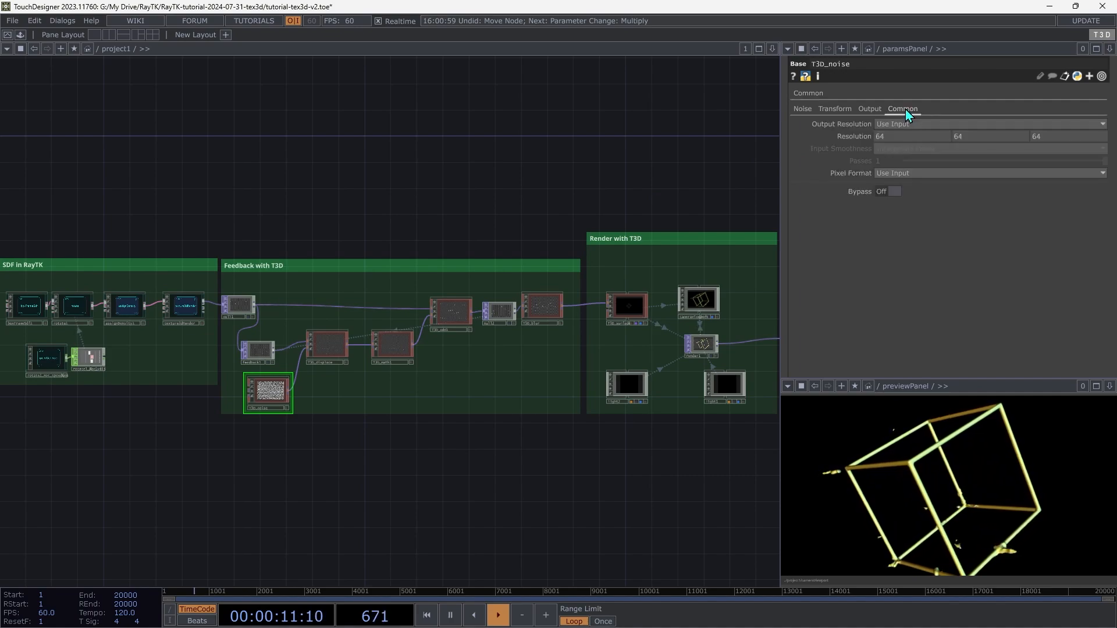
{"action": "right_click", "coordinate": [844, 144]}
{"action": "left_click", "coordinate": [914, 173]}
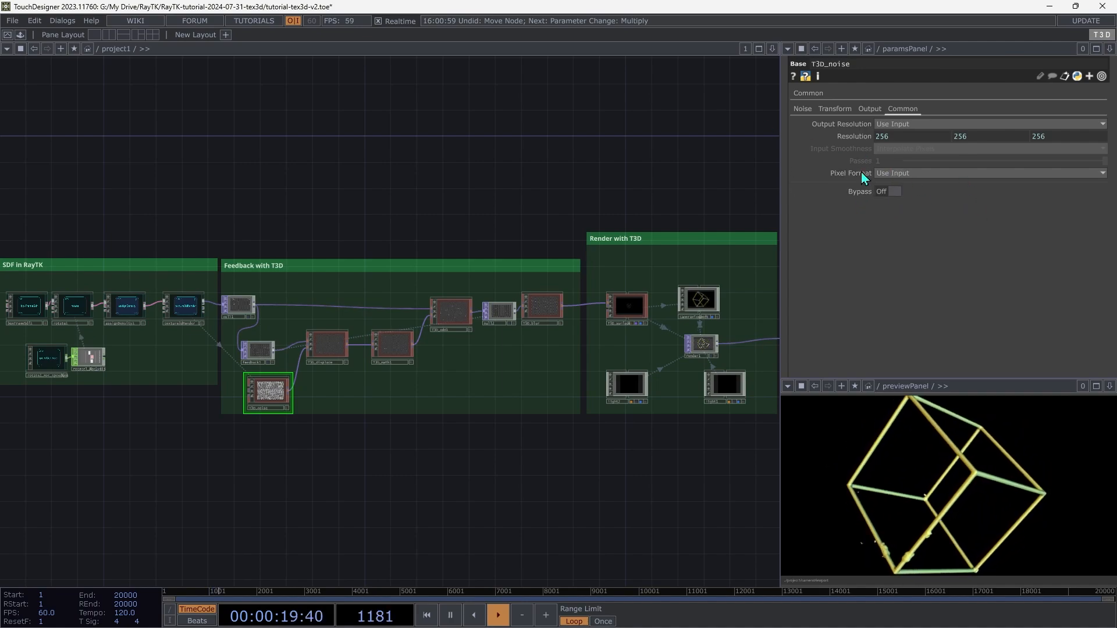
- Set T3D_noise's Pixel Format to 32-bit float (RGBA) and show its noise parameters
{"action": "left_click", "coordinate": [902, 173]}
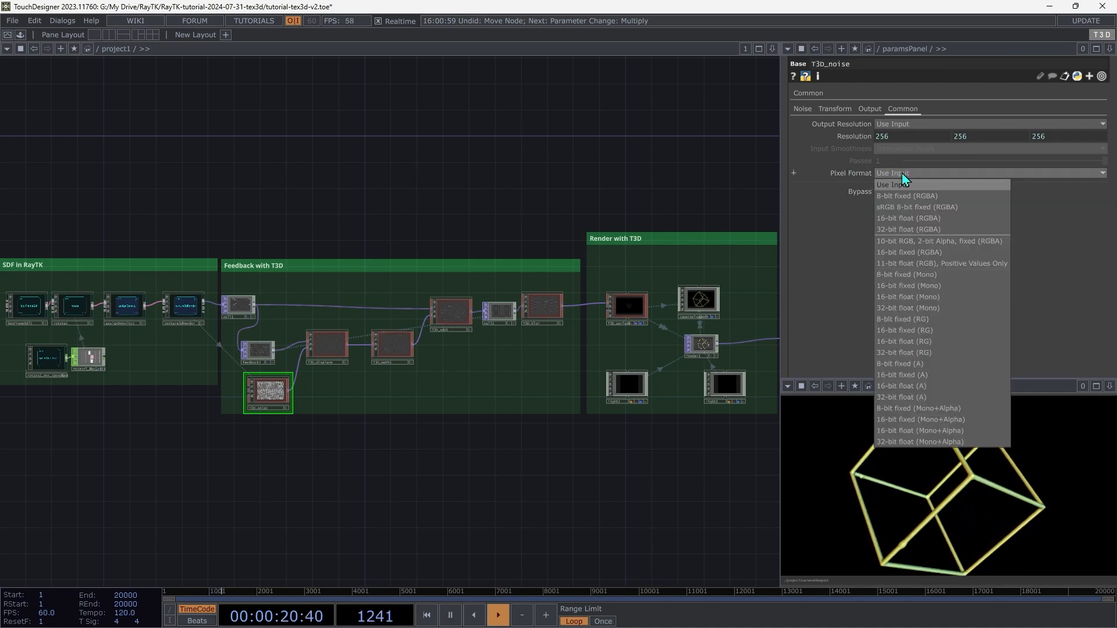
{"action": "left_click", "coordinate": [930, 232]}
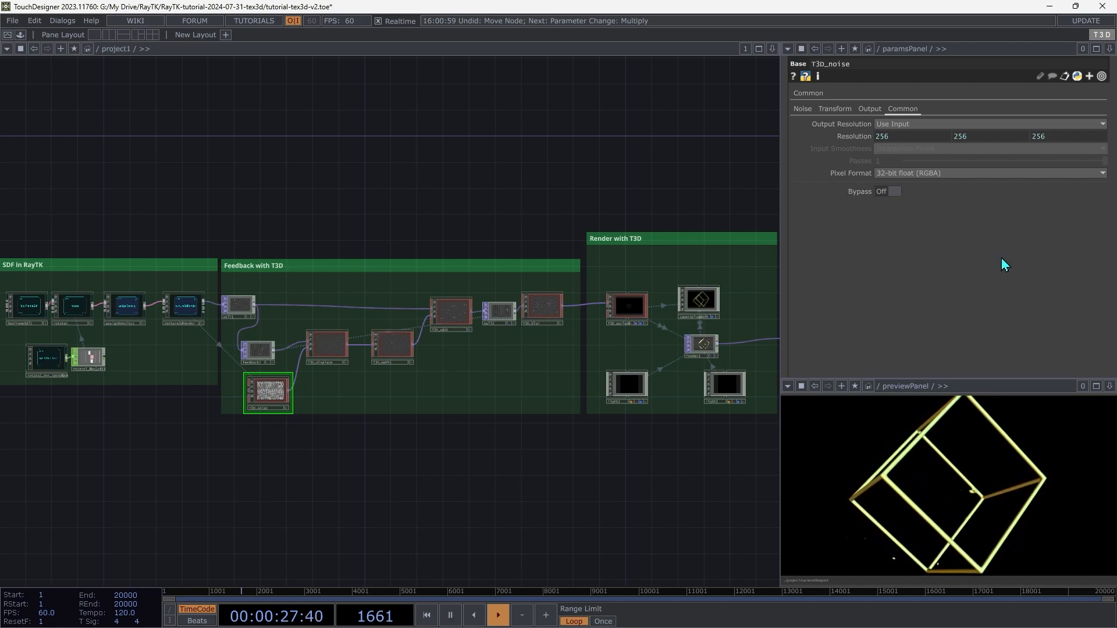
{"action": "left_click", "coordinate": [810, 110]}
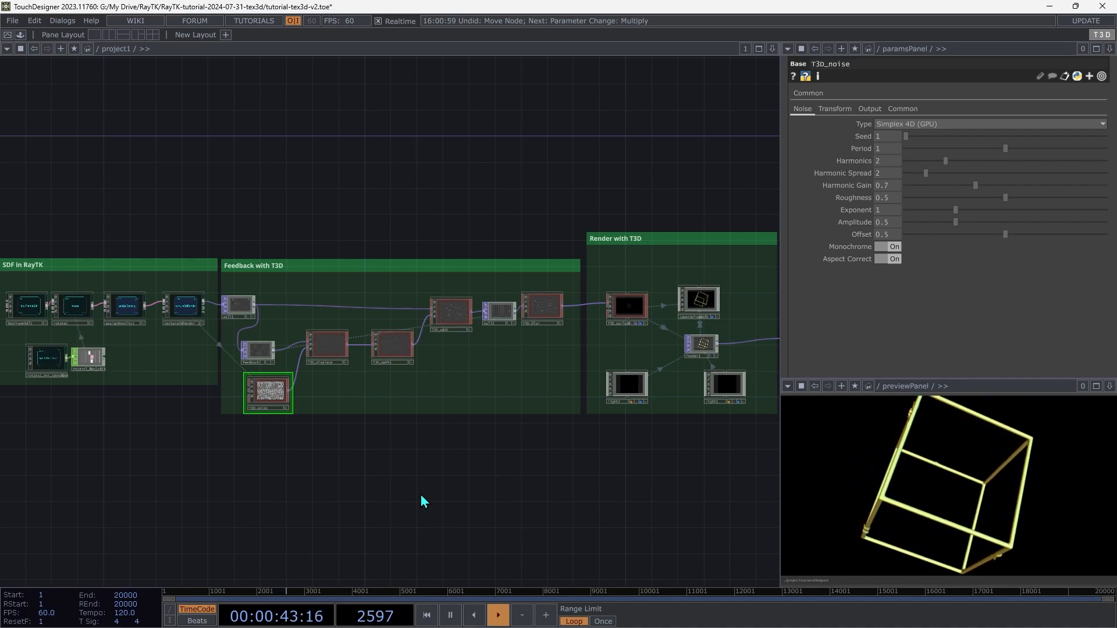
- Reduce T3D_displace's Strength to 0.025
{"action": "scroll", "coordinate": [421, 494], "scroll_direction": "up", "scroll_amount": 1}
{"action": "scroll", "coordinate": [421, 494], "scroll_direction": "up", "scroll_amount": 3}
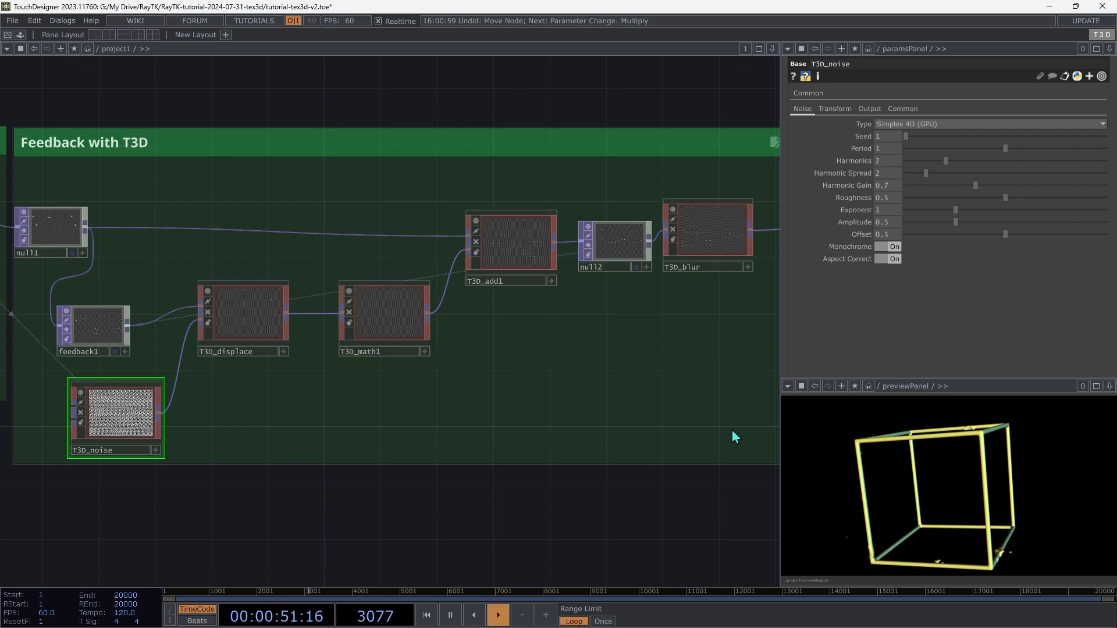
{"action": "left_click", "coordinate": [247, 323]}
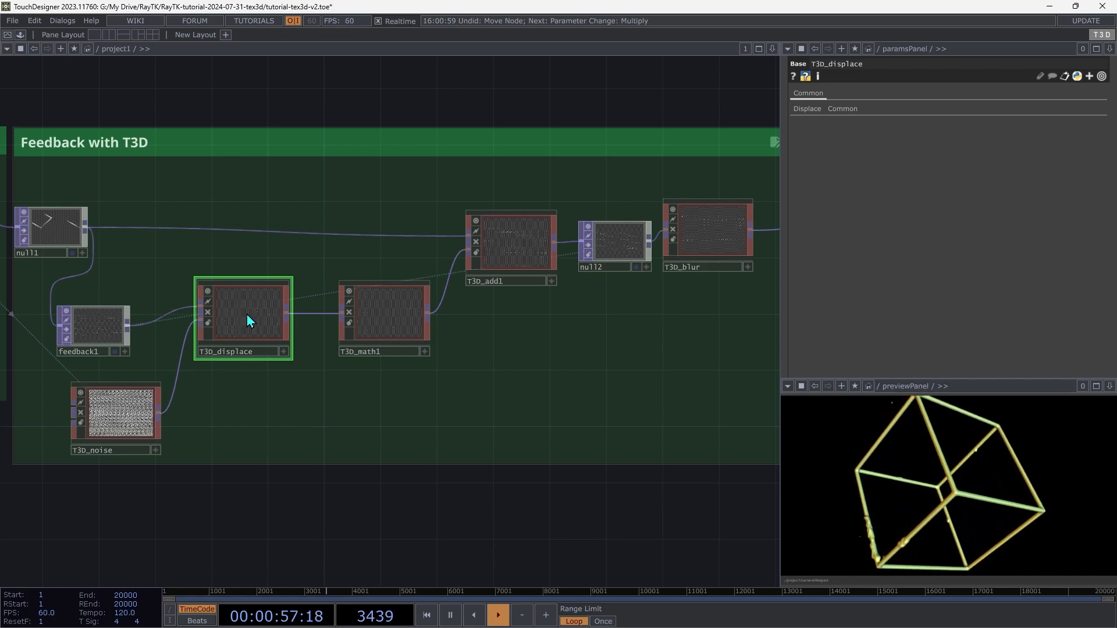
{"action": "left_click", "coordinate": [814, 109]}
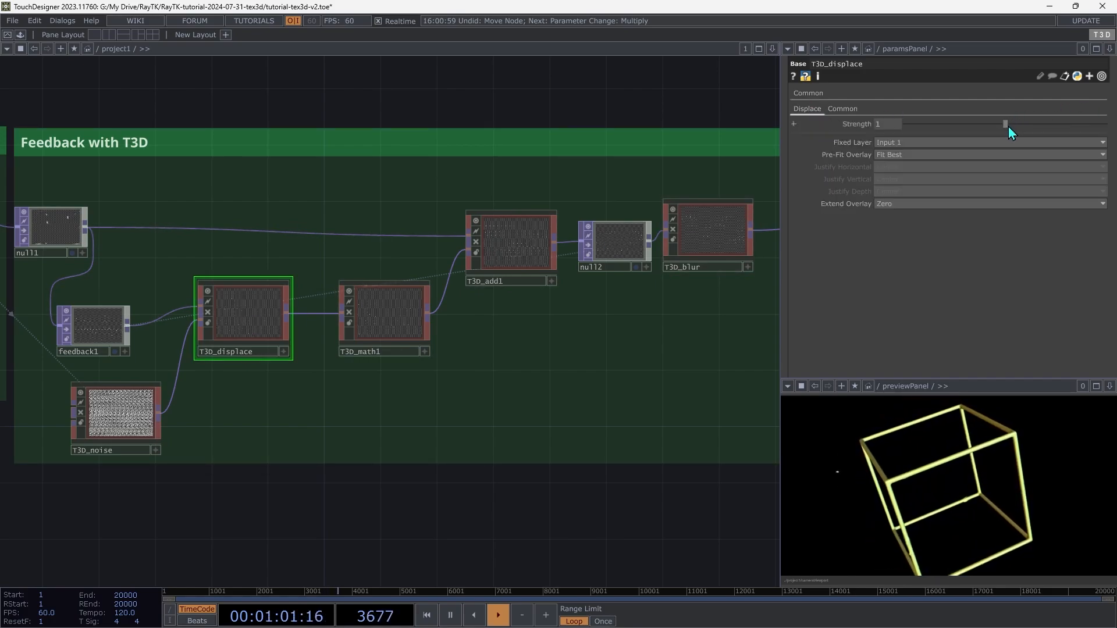
{"action": "left_click_drag", "start_coordinate": [1006, 125], "coordinate": [910, 130]}
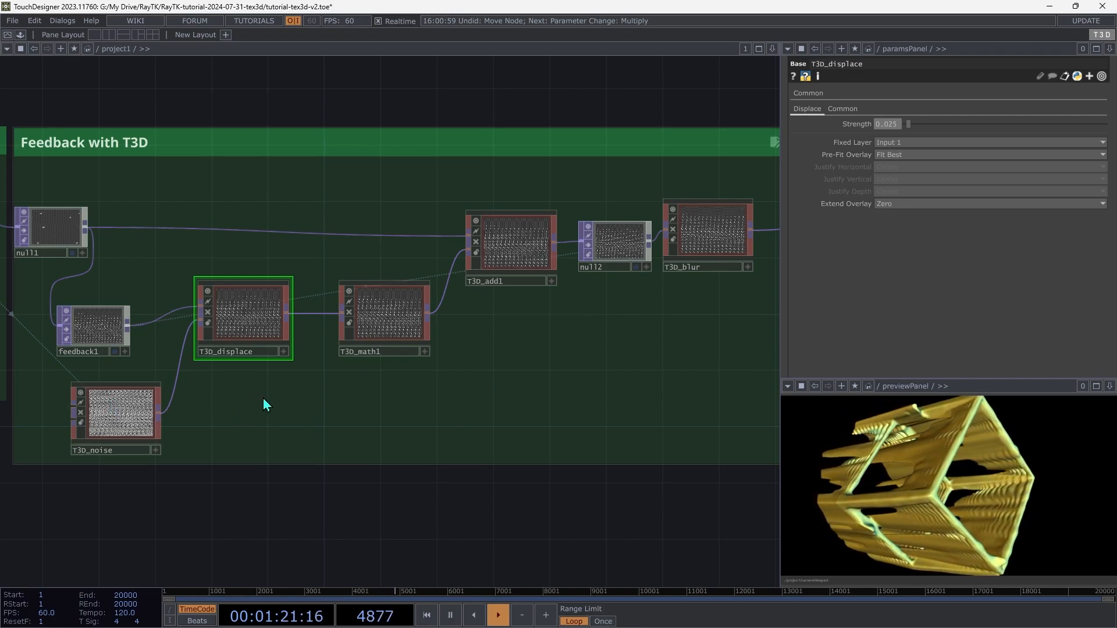
- Turn off Monochrome on T3D_noise and set its Offset to 0
{"action": "left_click", "coordinate": [115, 415]}
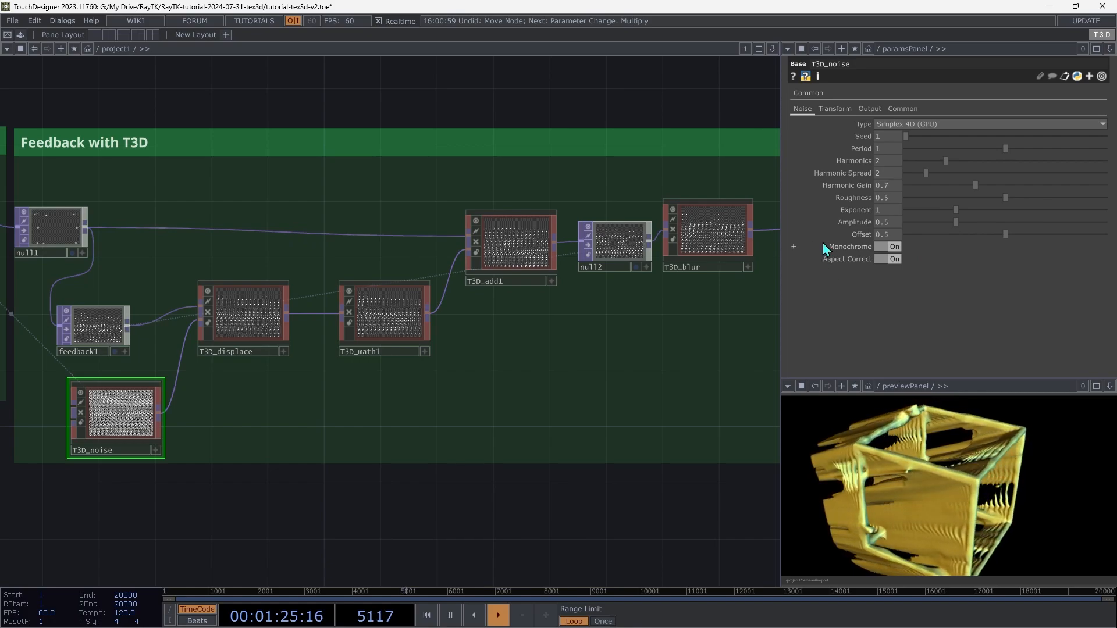
{"action": "left_click", "coordinate": [883, 247]}
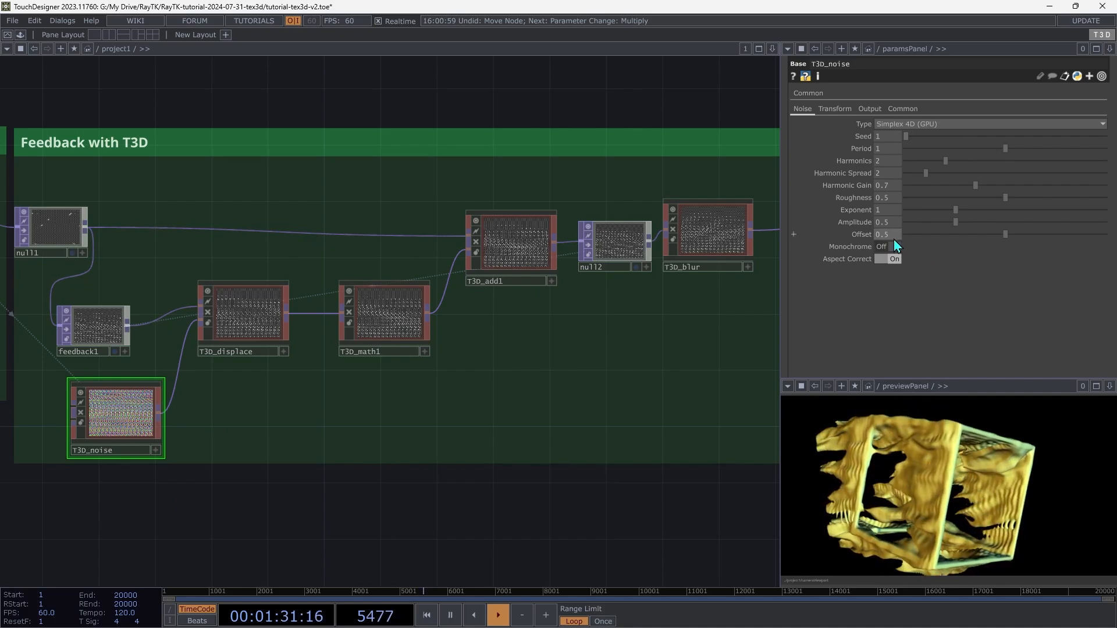
{"action": "left_click_drag", "start_coordinate": [1004, 237], "coordinate": [875, 252]}
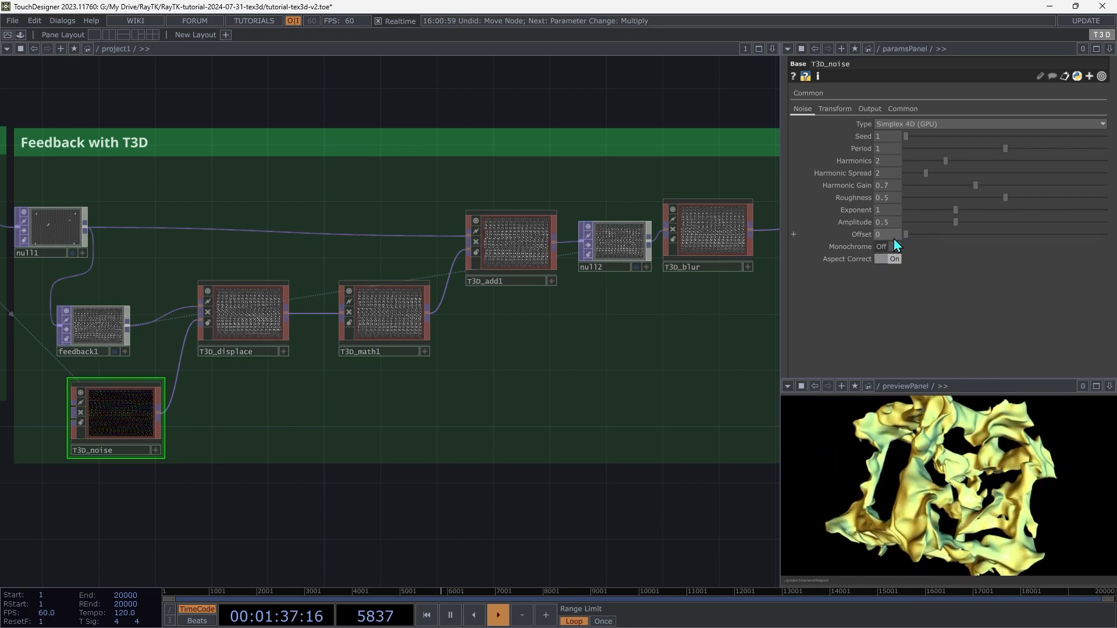
{"action": "mouse_move", "coordinate": [878, 235]}
{"action": "middle_mouse_down"}
{"action": "mouse_move", "coordinate": [926, 235]}
{"action": "mouse_move", "coordinate": [878, 243]}
{"action": "middle_mouse_up"}
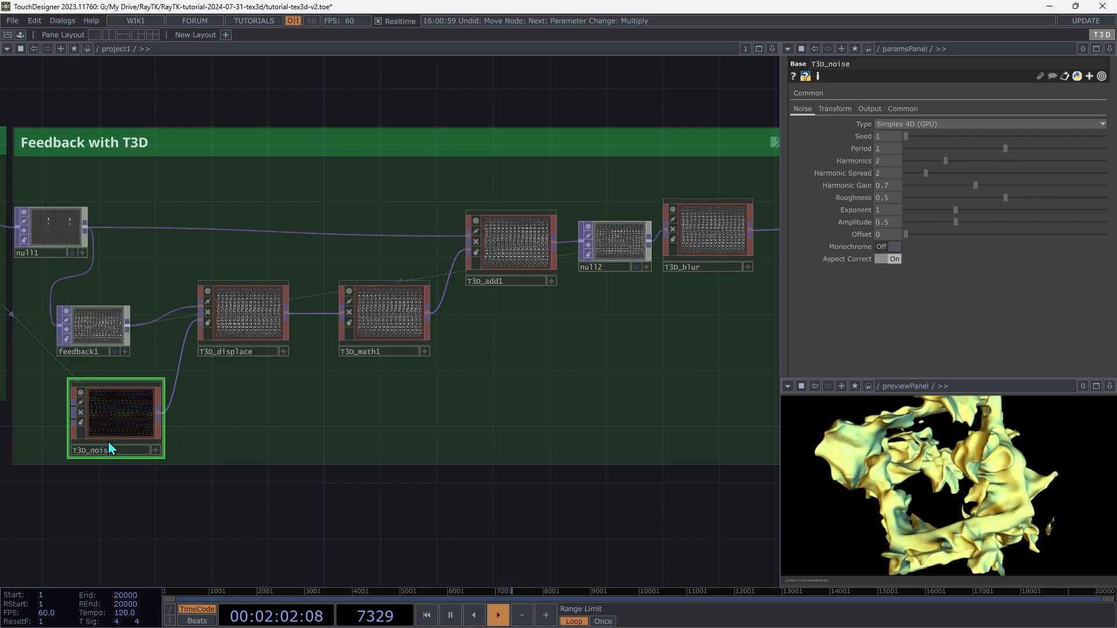
- Animate T3D_noise's Translate with a speed generator and place the generator and its values operator beside T3D_noise
{"action": "right_click", "coordinate": [231, 430]}
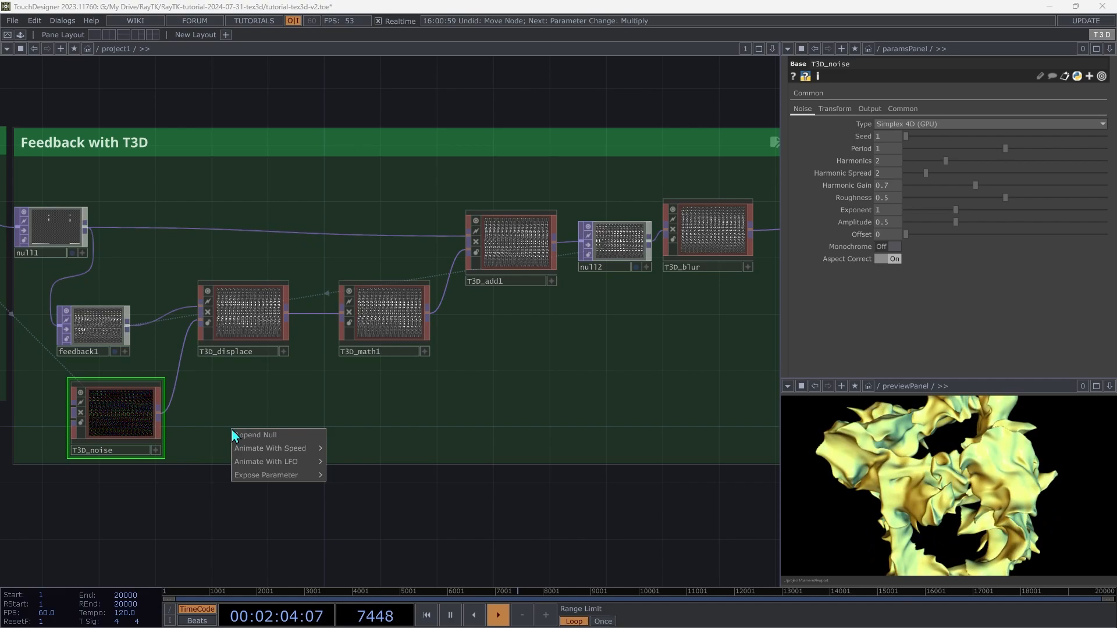
{"action": "mouse_move", "coordinate": [301, 448]}
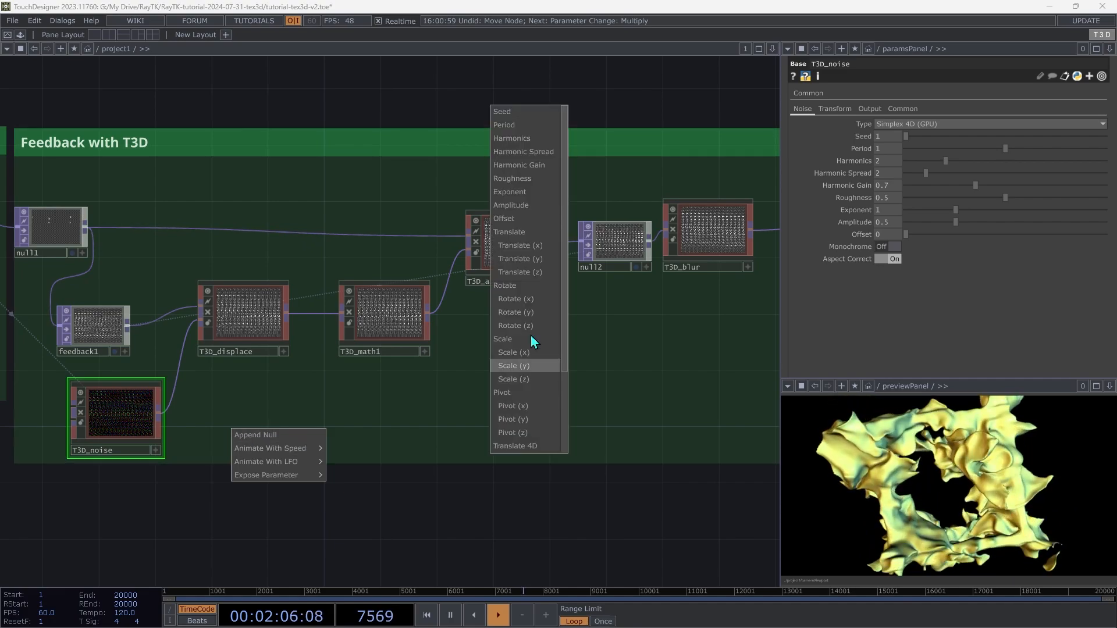
{"action": "scroll", "coordinate": [559, 322], "scroll_direction": "down", "scroll_amount": 2}
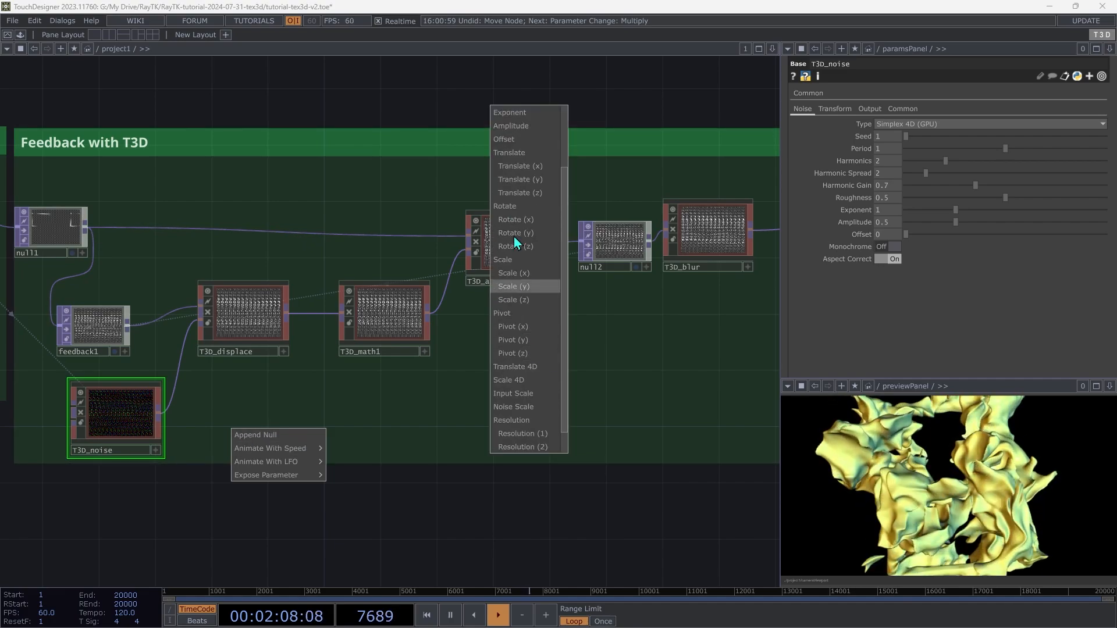
{"action": "scroll", "coordinate": [517, 235], "scroll_direction": "up", "scroll_amount": 2}
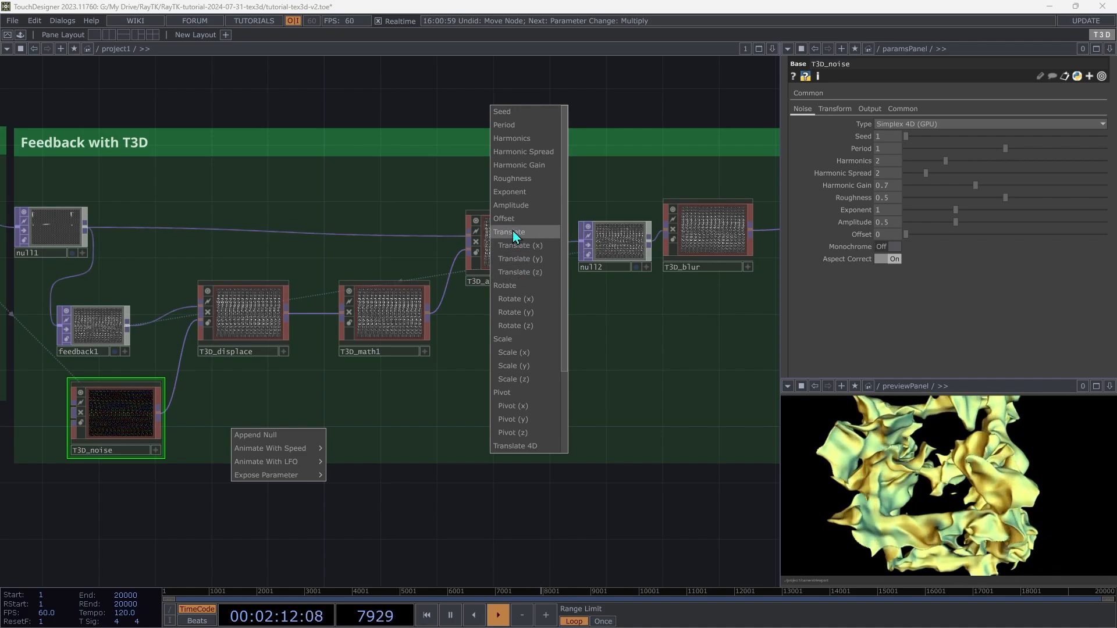
{"action": "left_click", "coordinate": [512, 232]}
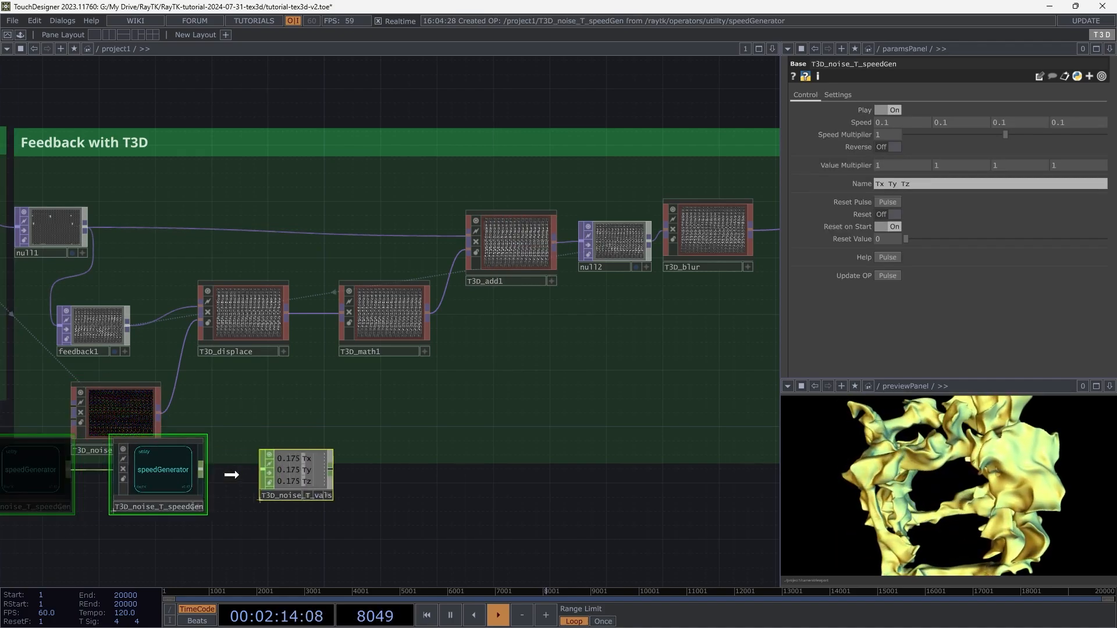
{"action": "left_click", "coordinate": [250, 426]}
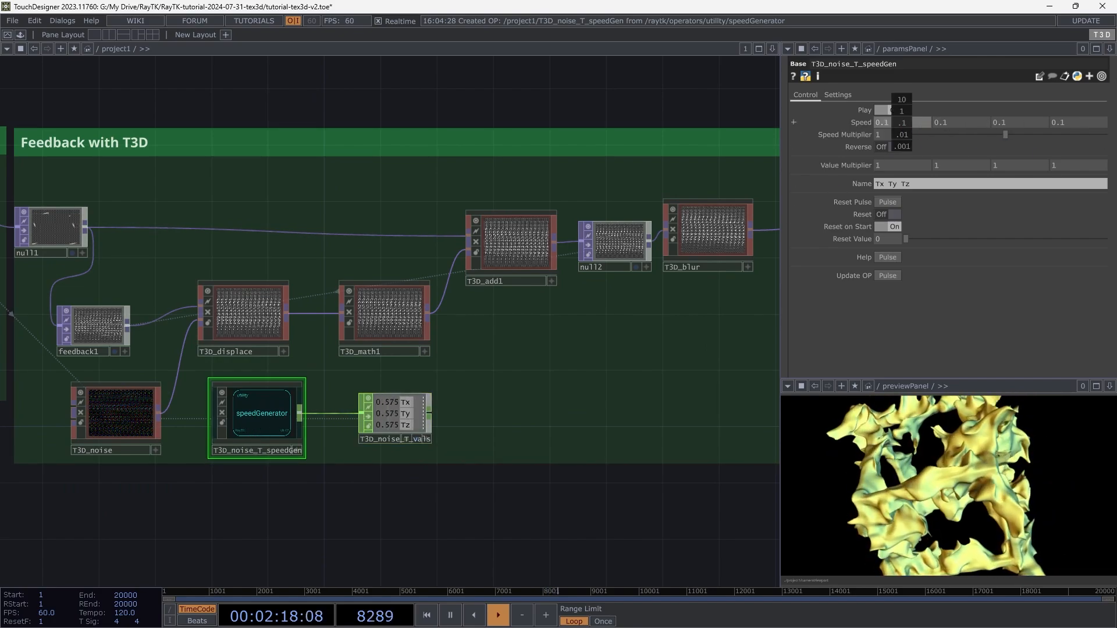
- Set the noise speed generator's first Speed value to 0.7, its third to -0.4, and Speed Multiplier to 0.711
{"action": "left_click_drag", "start_coordinate": [902, 125], "coordinate": [904, 105]}
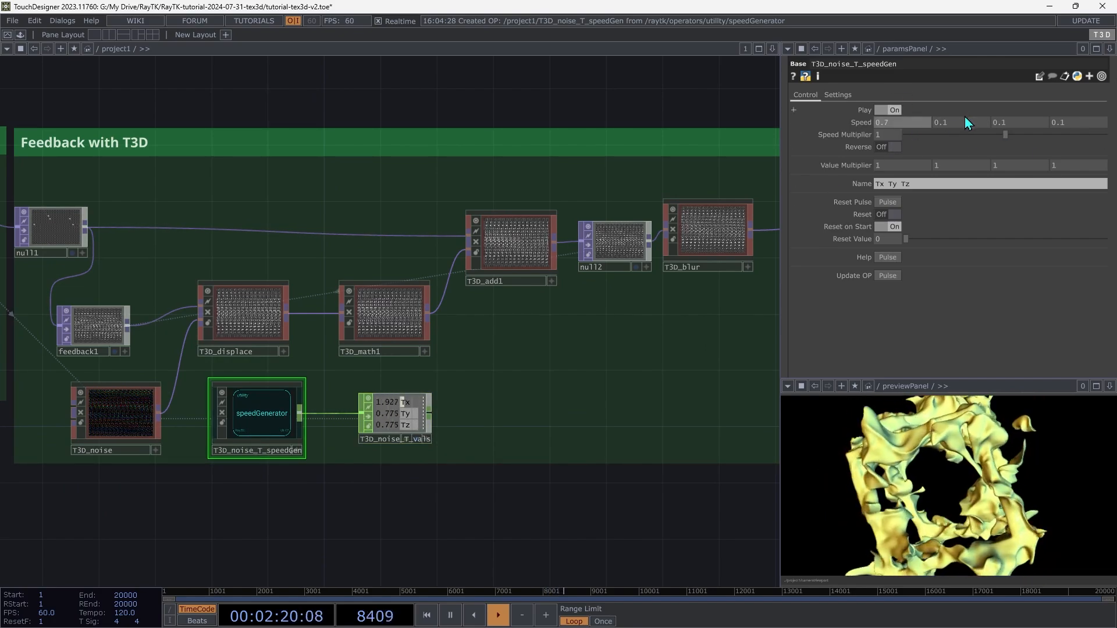
{"action": "left_click_drag", "start_coordinate": [1011, 127], "coordinate": [1009, 105]}
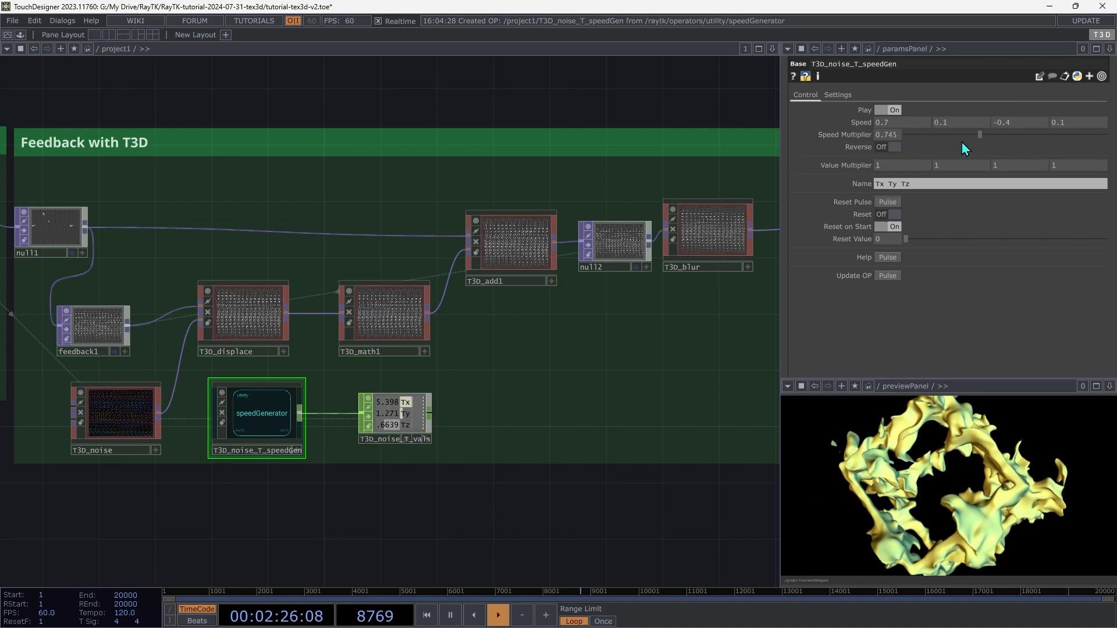
- Select T3D_blur with the render operators and shift them together so T3D_blur sits inside the Render with T3D group
{"action": "scroll", "coordinate": [594, 374], "scroll_direction": "down", "scroll_amount": 4}
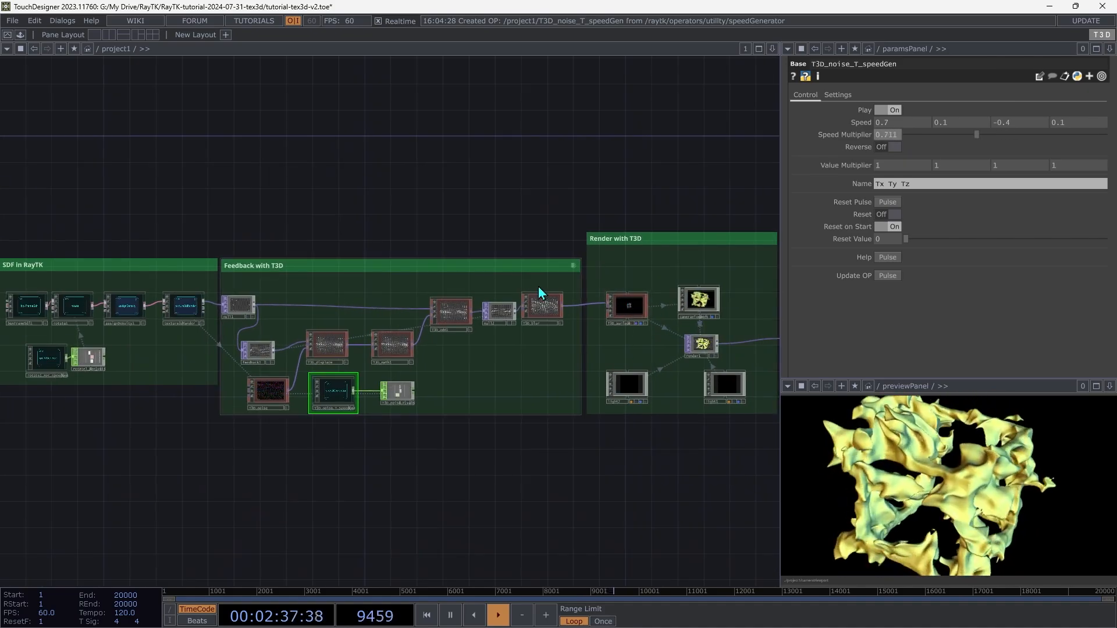
{"action": "left_click_drag", "start_coordinate": [532, 291], "coordinate": [732, 389]}
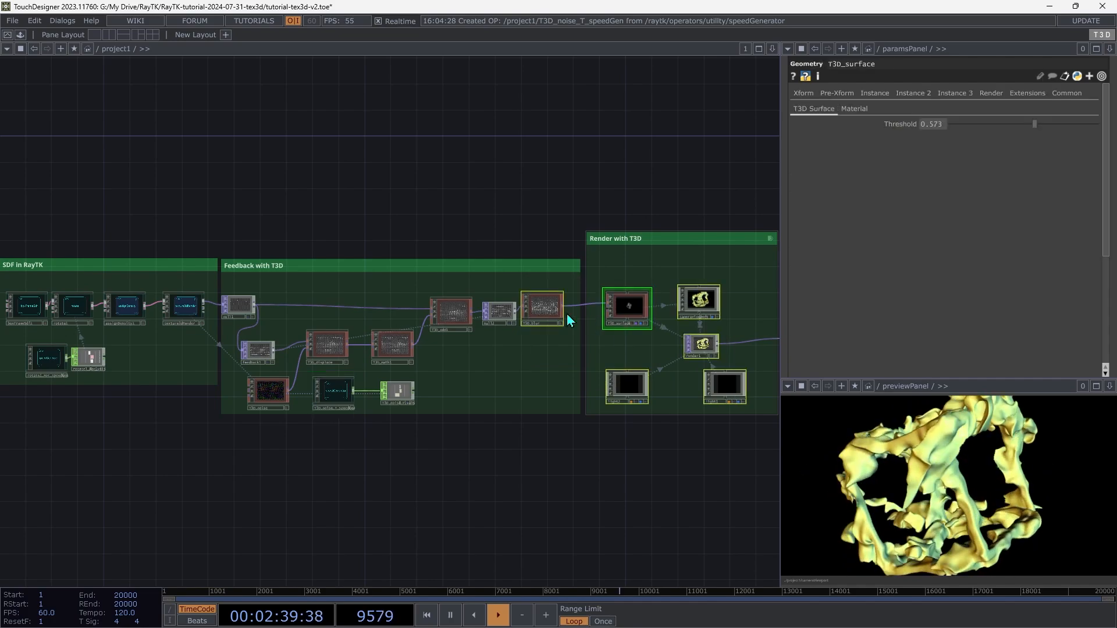
{"action": "left_click_drag", "start_coordinate": [554, 311], "coordinate": [624, 314]}
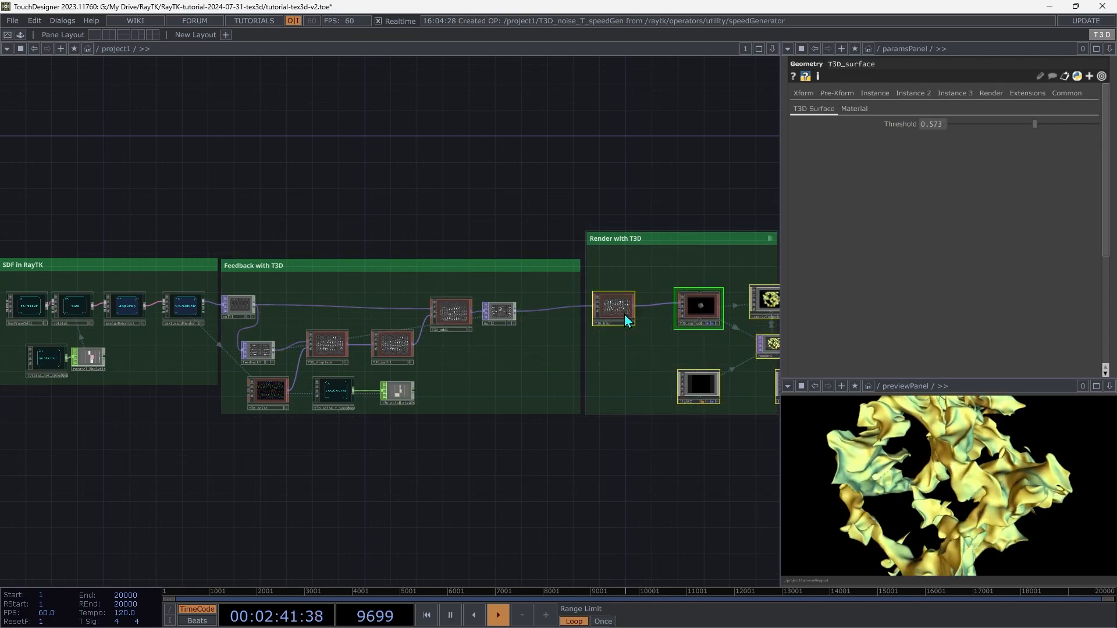
- Move T3D_math1, T3D_add1 and null2 further along the chain to leave a gap after T3D_displace
{"action": "key", "text": "h"}
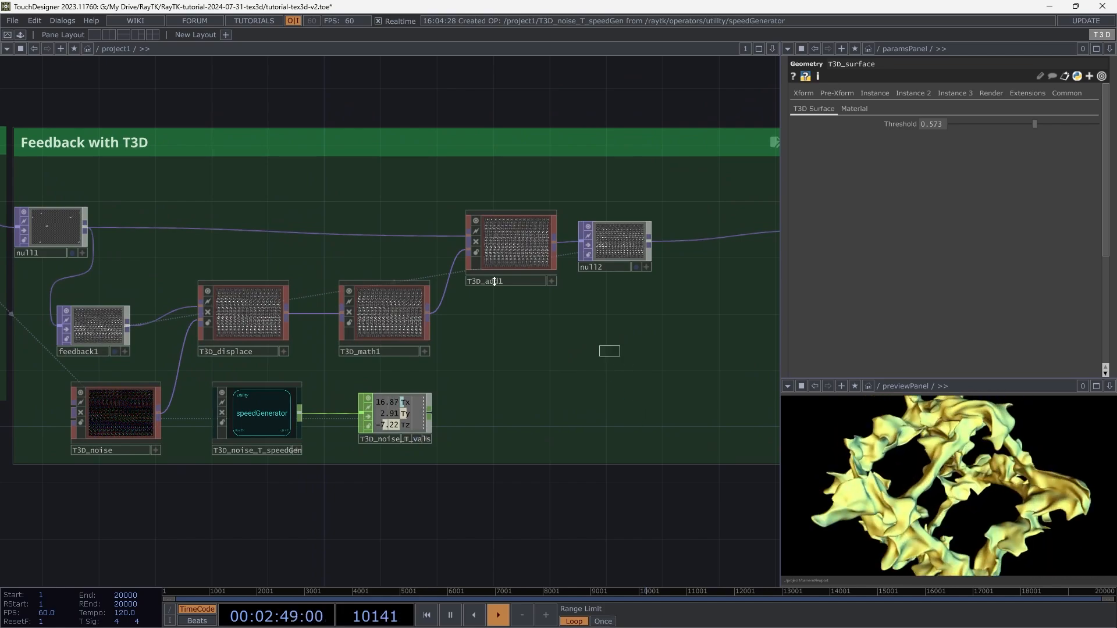
{"action": "left_click_drag", "start_coordinate": [385, 228], "coordinate": [389, 265]}
{"action": "left_click_drag", "start_coordinate": [416, 330], "coordinate": [514, 330]}
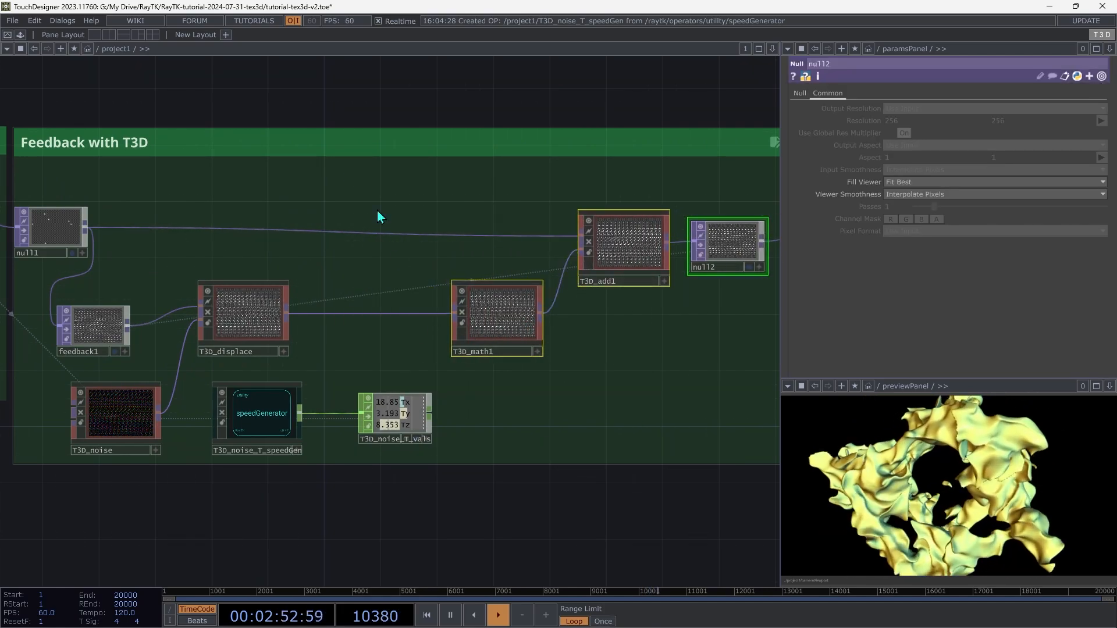
{"action": "left_click", "coordinate": [342, 333]}
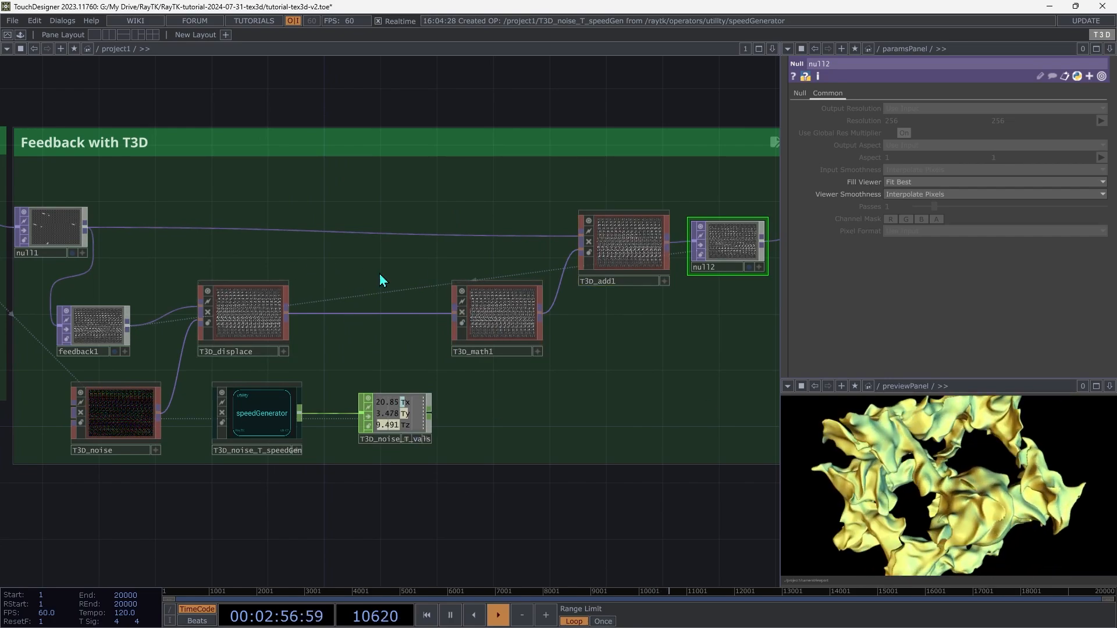
- Insert a T3D Transform operator between T3D_displace and T3D_math1
{"action": "key", "text": "Tab"}
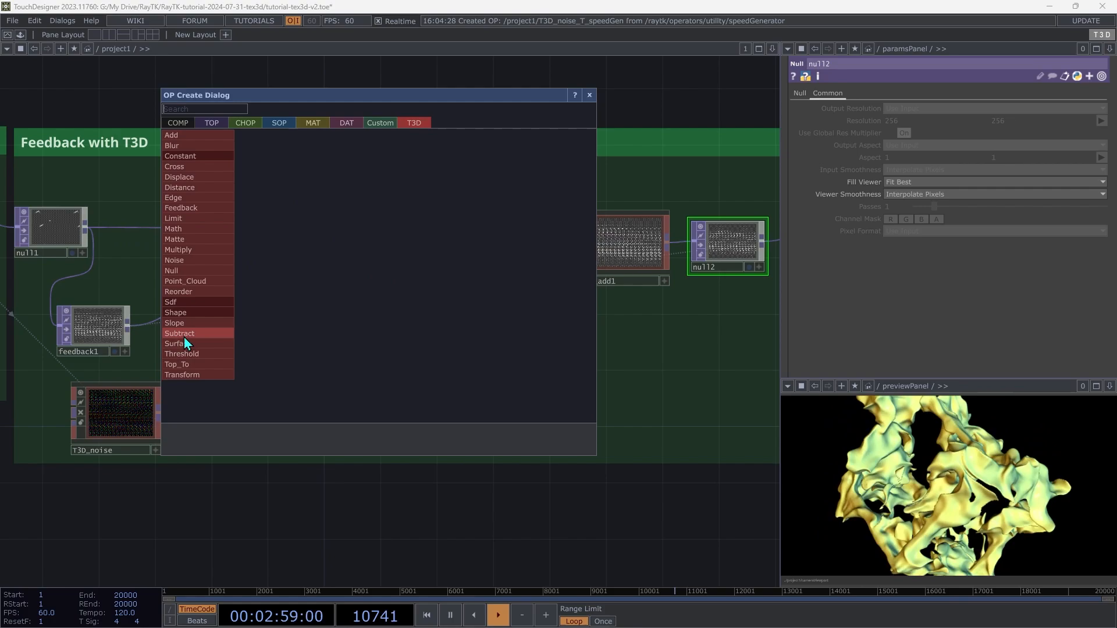
{"action": "left_click", "coordinate": [187, 375]}
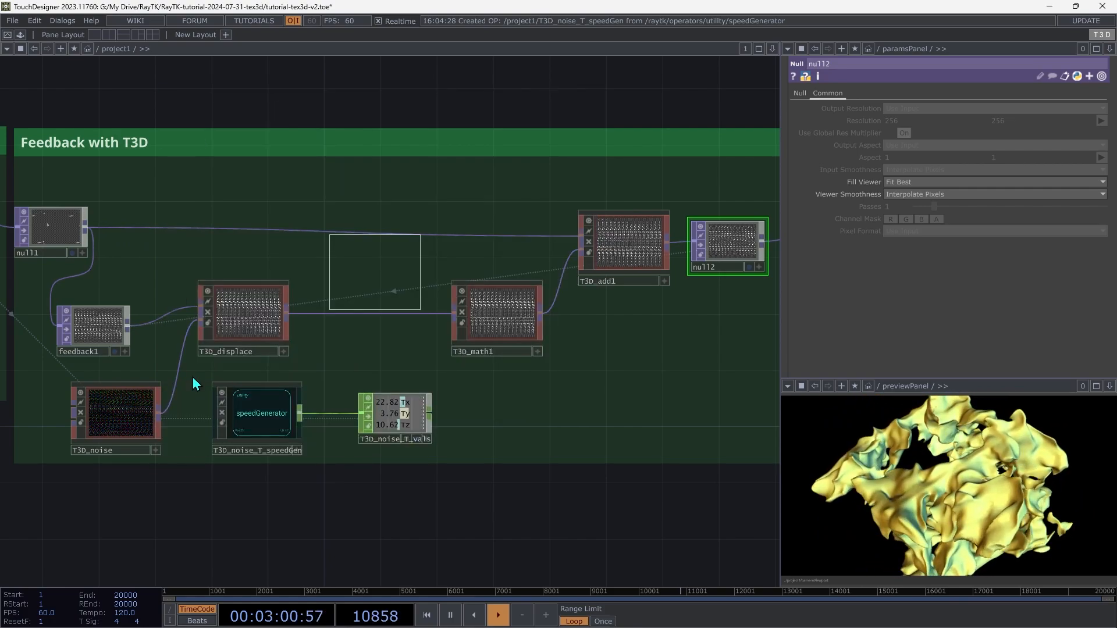
{"action": "left_click", "coordinate": [369, 330]}
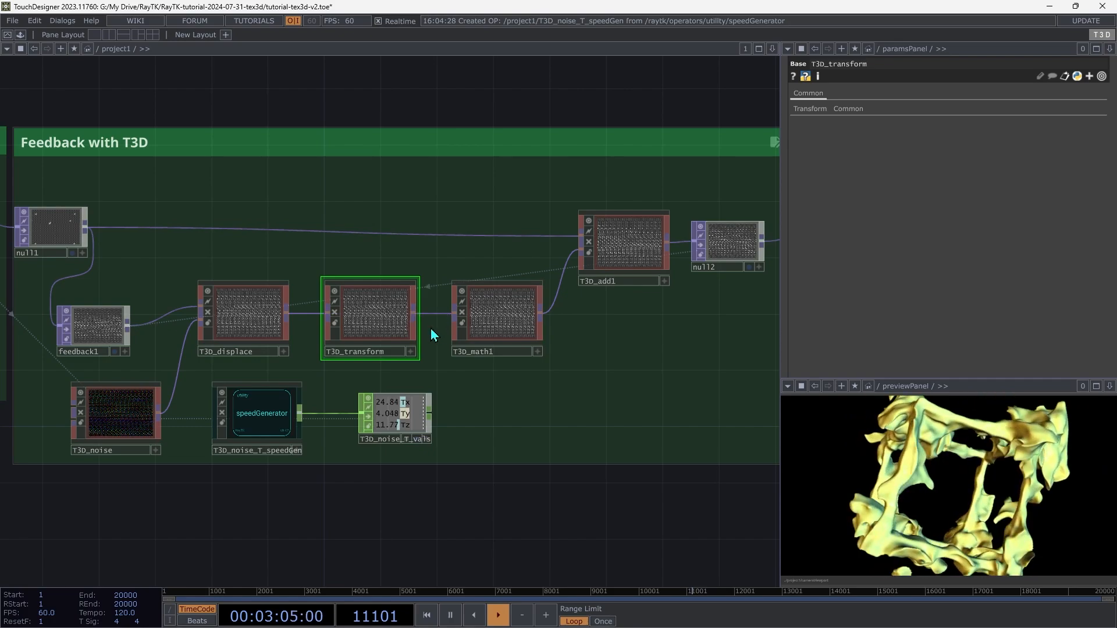
- Try an X translation on T3D_transform and reset it to 0, then set X rotation to 3 and Scale to 0.98
{"action": "left_click", "coordinate": [806, 111]}
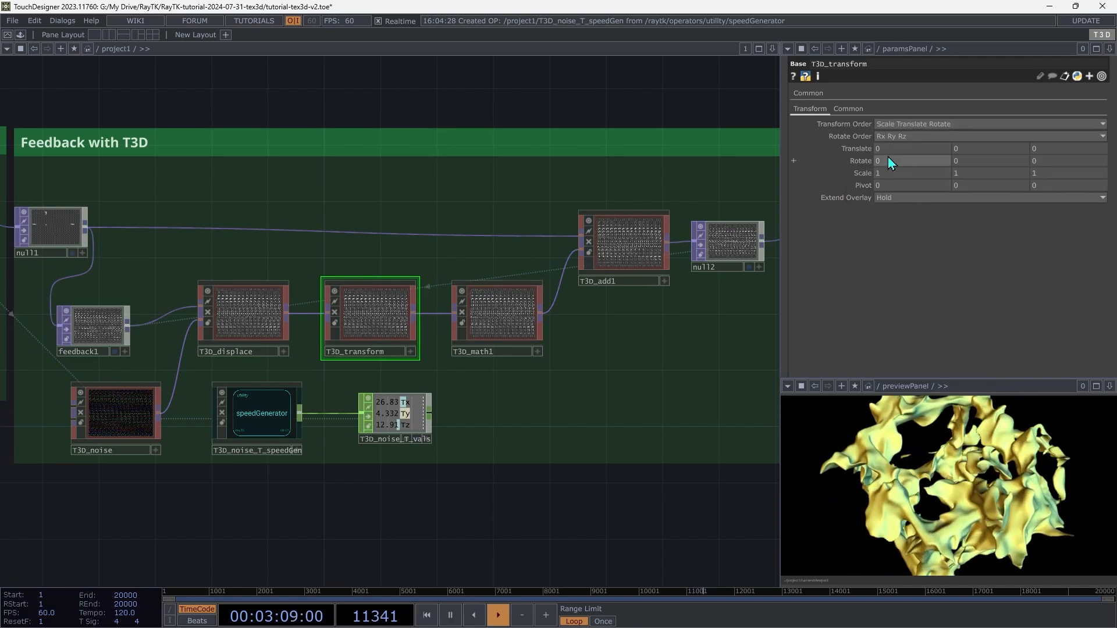
{"action": "middle_click_drag", "start_coordinate": [897, 149], "coordinate": [892, 126]}
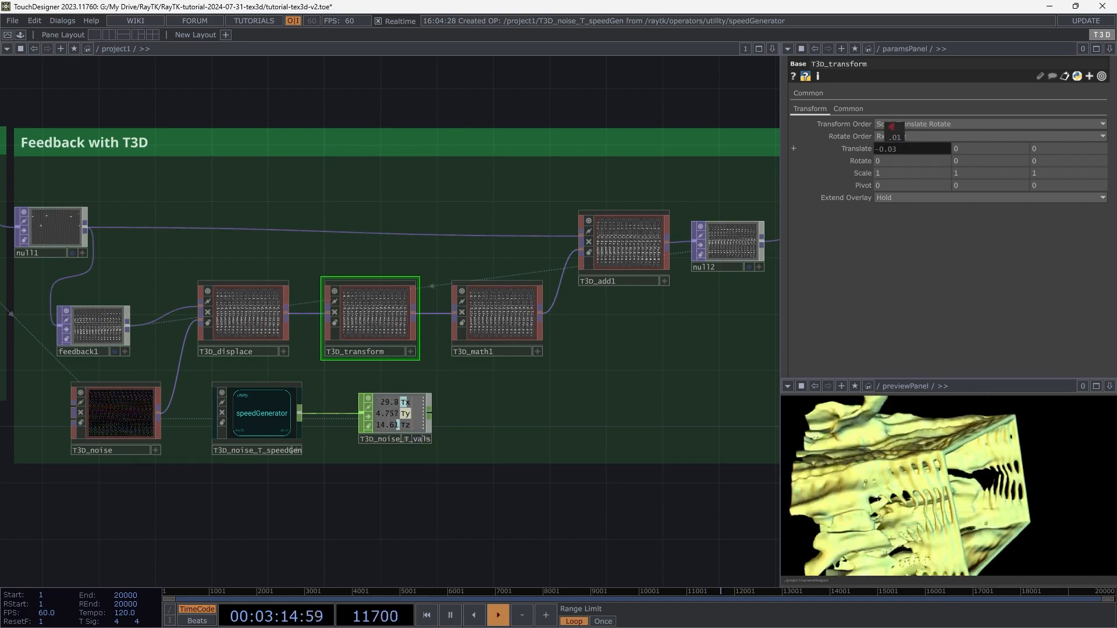
{"action": "middle_click_drag", "start_coordinate": [893, 129], "coordinate": [935, 147]}
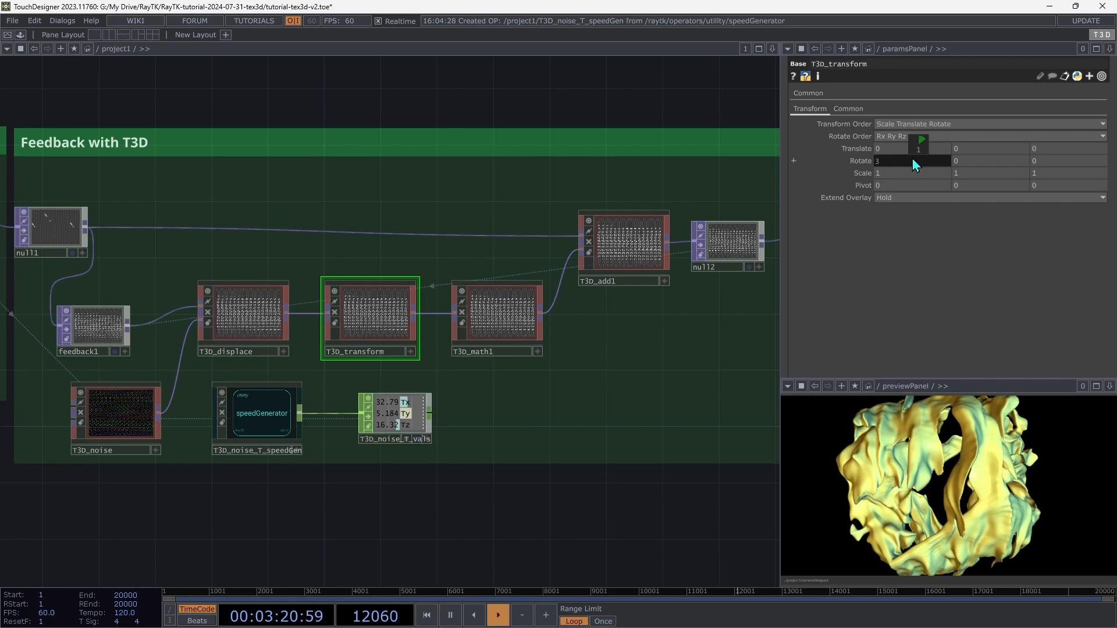
{"action": "mouse_move", "coordinate": [866, 179]}
{"action": "middle_mouse_down"}
{"action": "mouse_move", "coordinate": [871, 201]}
{"action": "mouse_move", "coordinate": [851, 201]}
{"action": "mouse_move", "coordinate": [858, 163]}
{"action": "mouse_move", "coordinate": [843, 163]}
{"action": "mouse_move", "coordinate": [863, 158]}
{"action": "middle_mouse_up"}
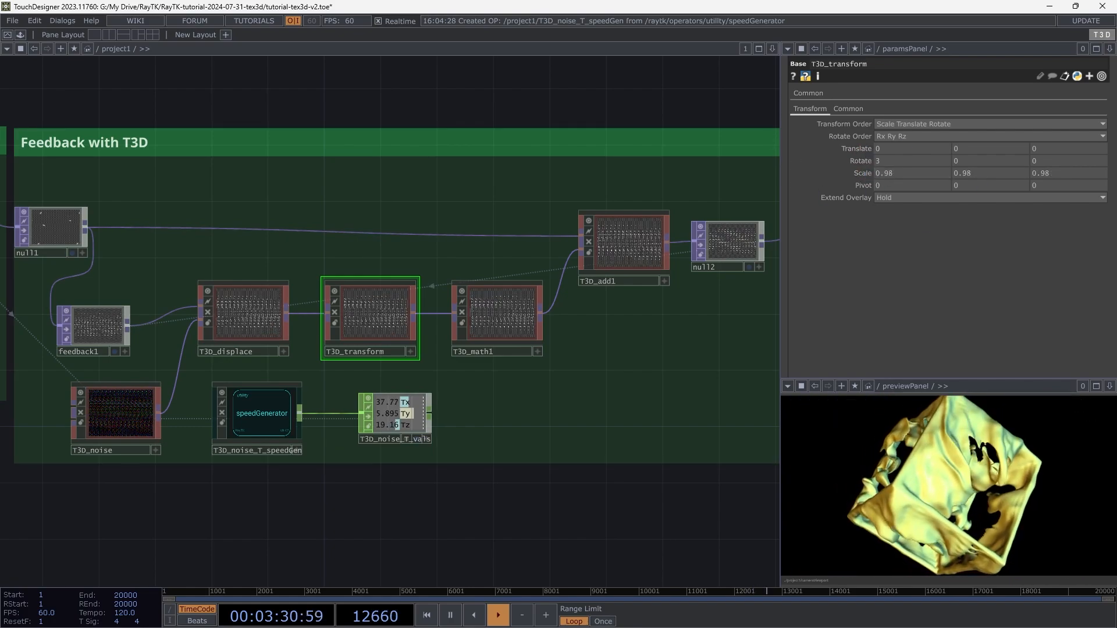
- Review the parameters of boxFrameSdf1, assignDensity1 and texture3dRender in the SDF in RayTK group
{"action": "scroll", "coordinate": [610, 381], "scroll_direction": "down", "scroll_amount": 5}
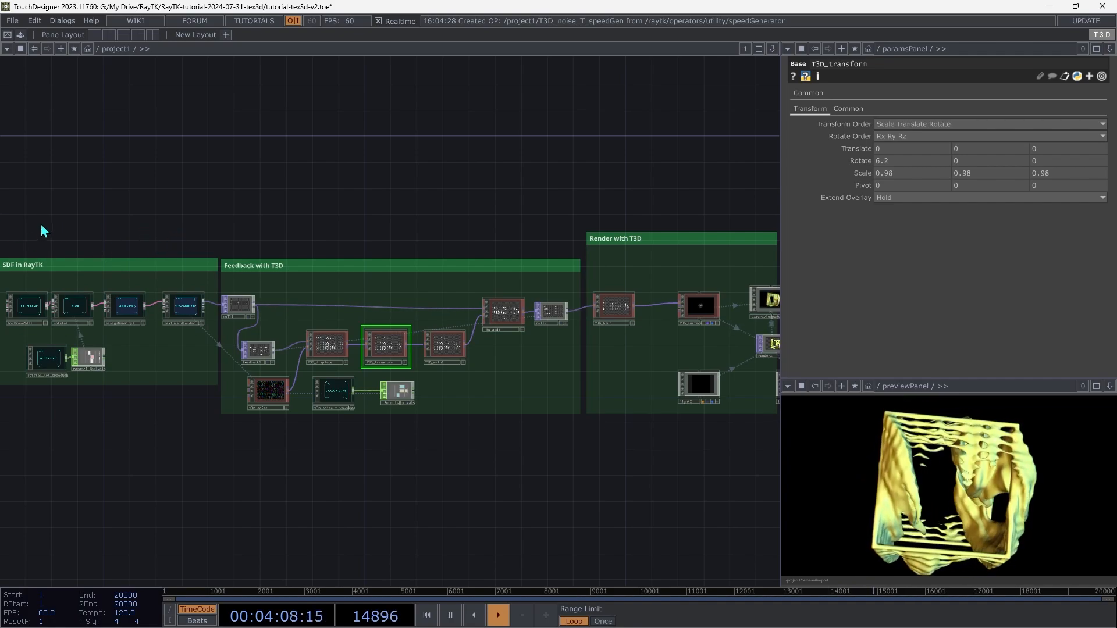
{"action": "left_click", "coordinate": [23, 335]}
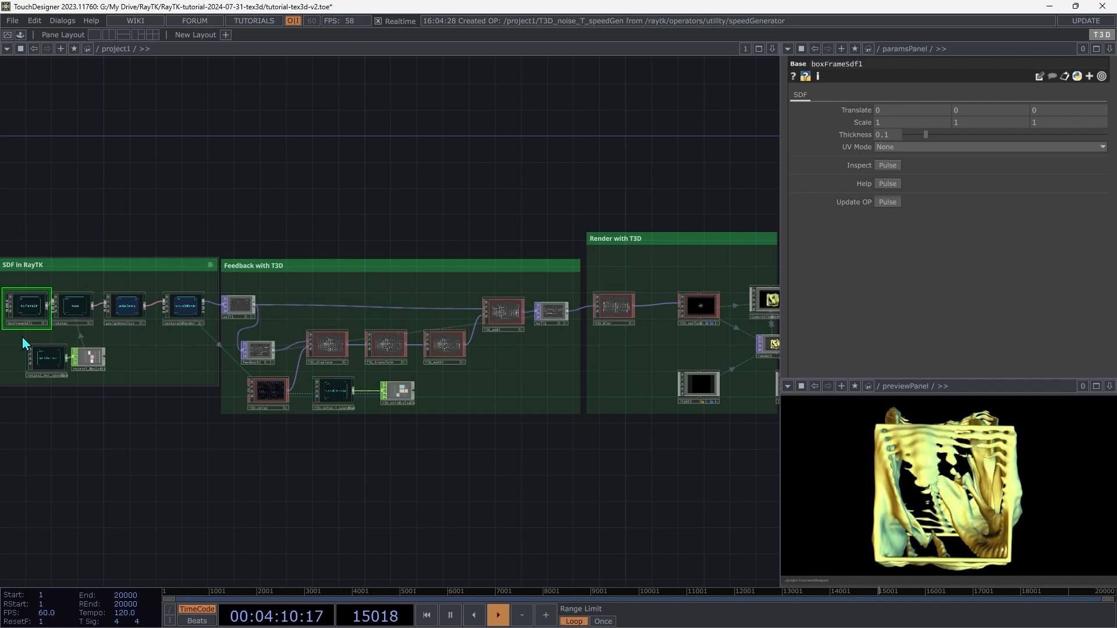
{"action": "scroll", "coordinate": [23, 336], "scroll_direction": "up", "scroll_amount": 2}
{"action": "scroll", "coordinate": [22, 337], "scroll_direction": "up", "scroll_amount": 4}
{"action": "left_click_drag", "start_coordinate": [22, 337], "coordinate": [199, 375]}
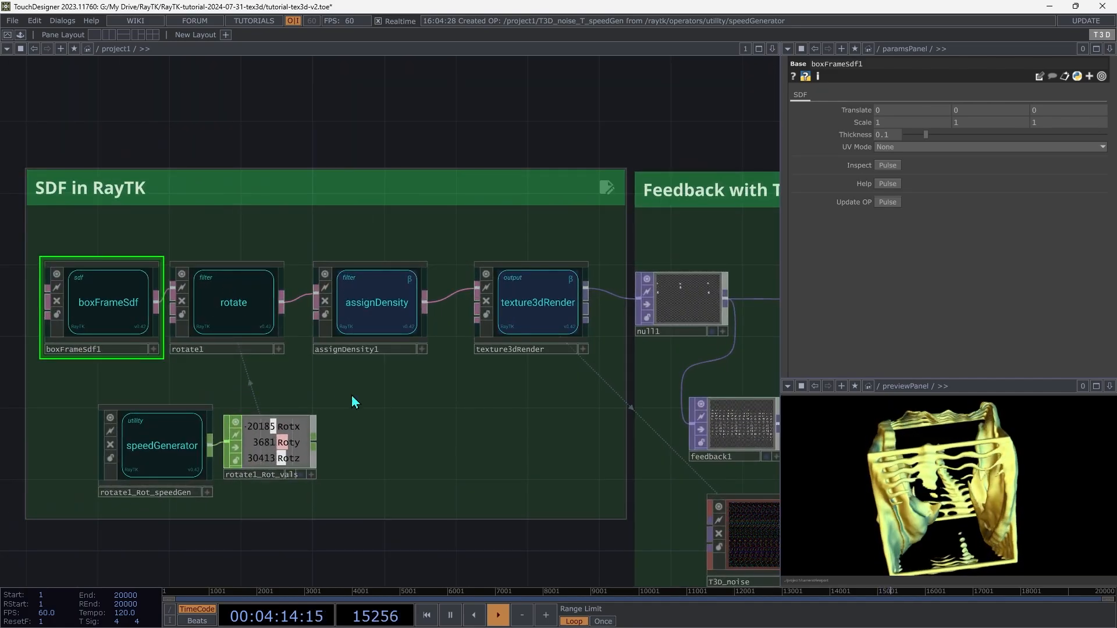
{"action": "left_click", "coordinate": [369, 317]}
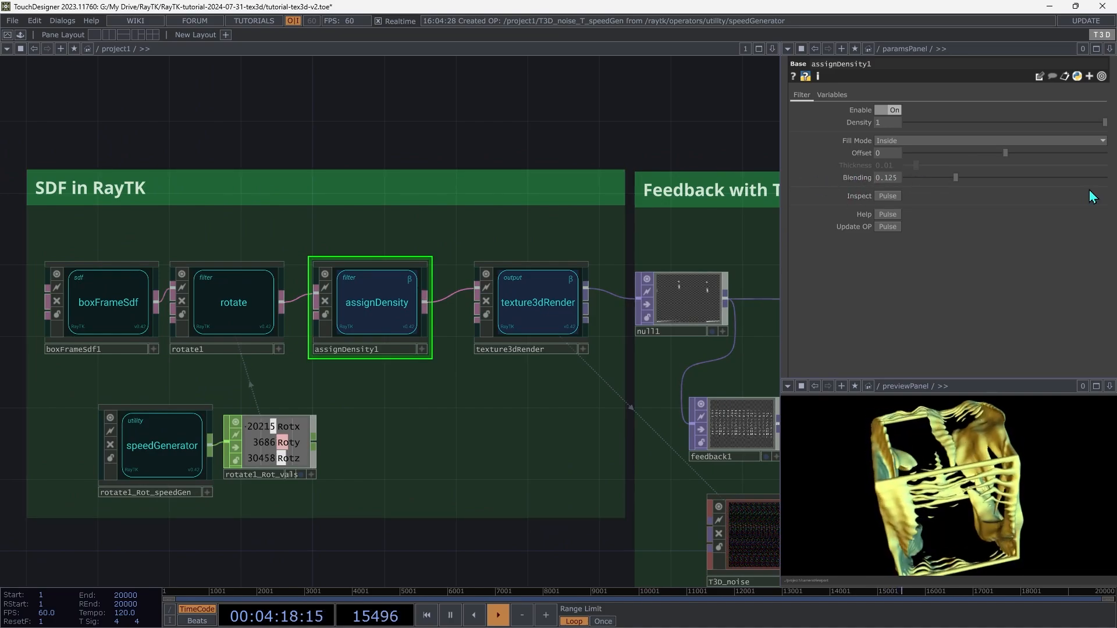
{"action": "left_click", "coordinate": [529, 309]}
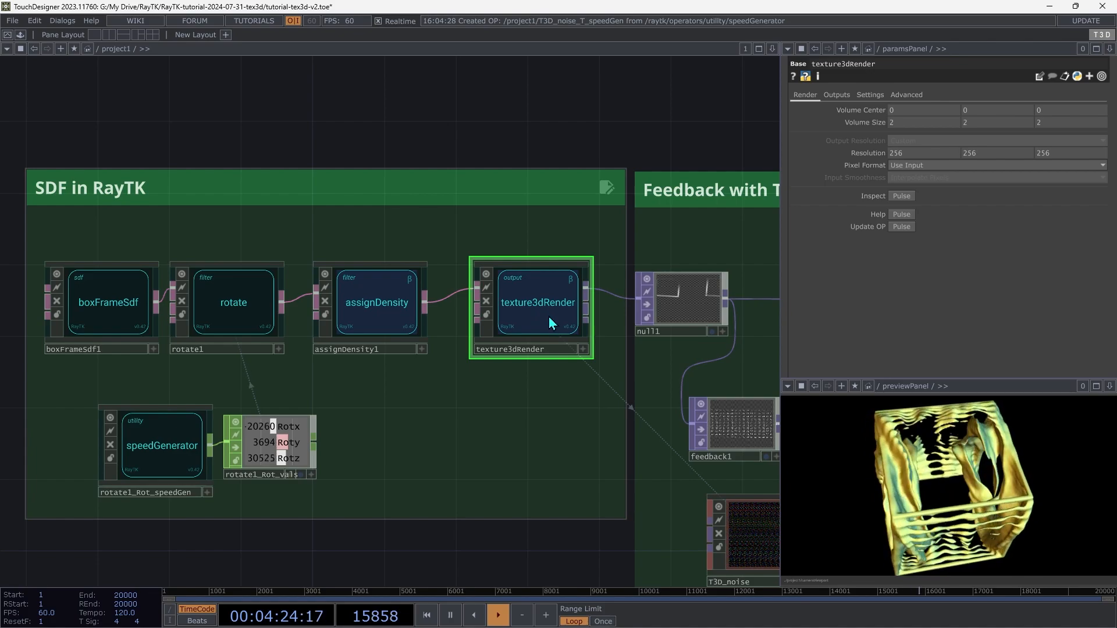
- Move render1 between T3D_surface and light2 in the render group, then undo the move
{"action": "key", "text": "h"}
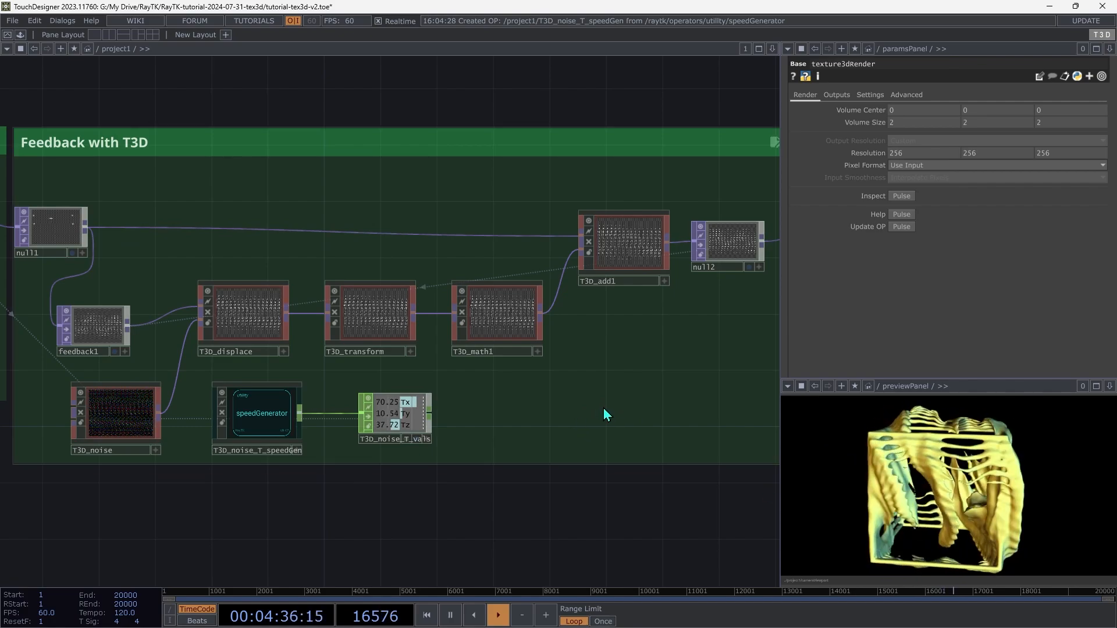
{"action": "key", "text": "Right"}
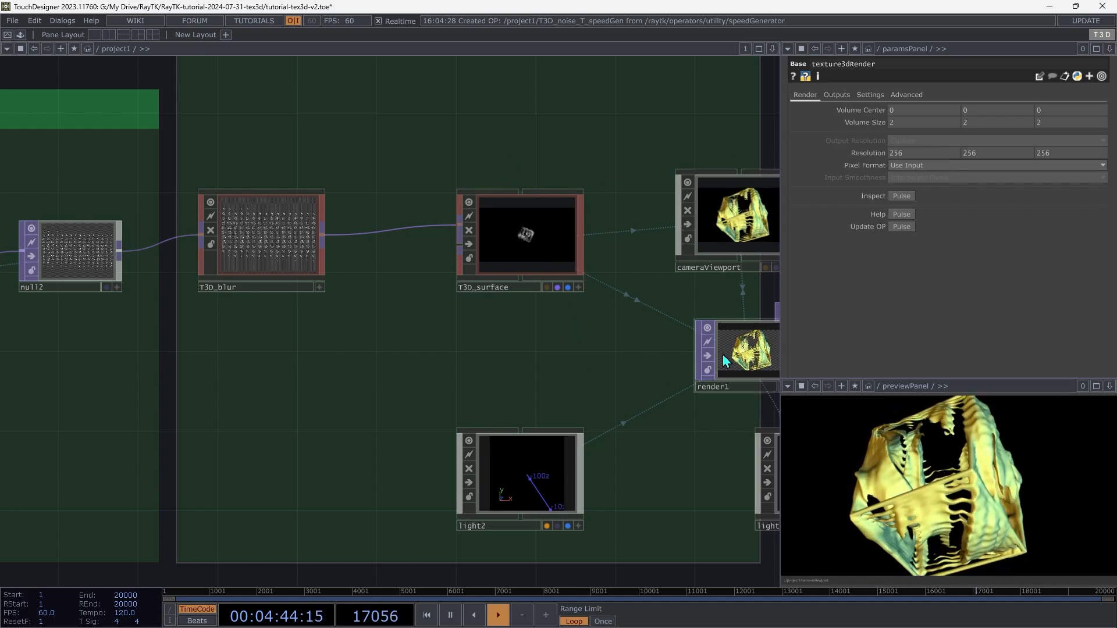
{"action": "left_click_drag", "start_coordinate": [717, 361], "coordinate": [556, 361]}
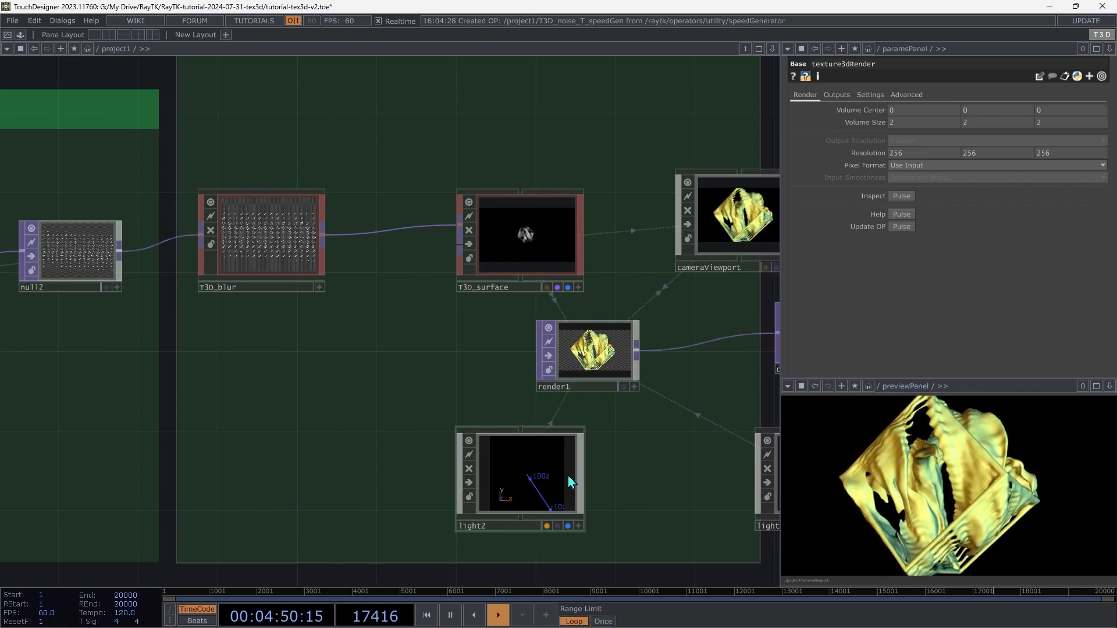
{"action": "key", "text": "ctrl+z"}
{"action": "key", "text": "h"}
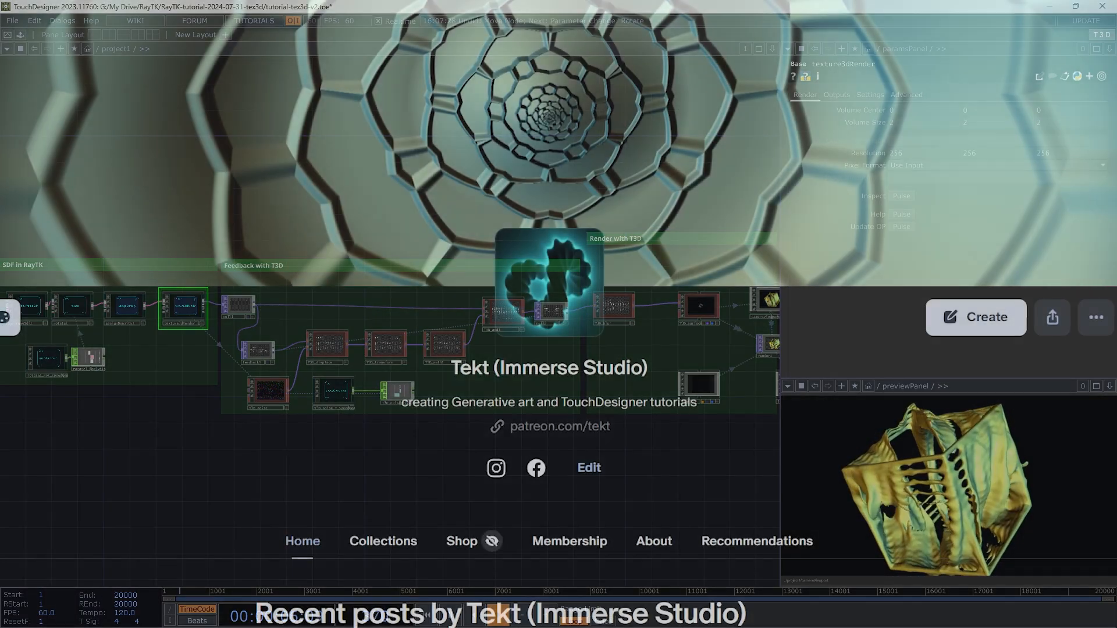
- Switch to the Tekt (Immerse Studio) Patreon page and browse its recent posts on RayTK
{"action": "scroll", "coordinate": [558, 314], "scroll_direction": "down", "scroll_amount": 12}
{"action": "scroll", "coordinate": [549, 314], "scroll_direction": "down", "scroll_amount": 20}
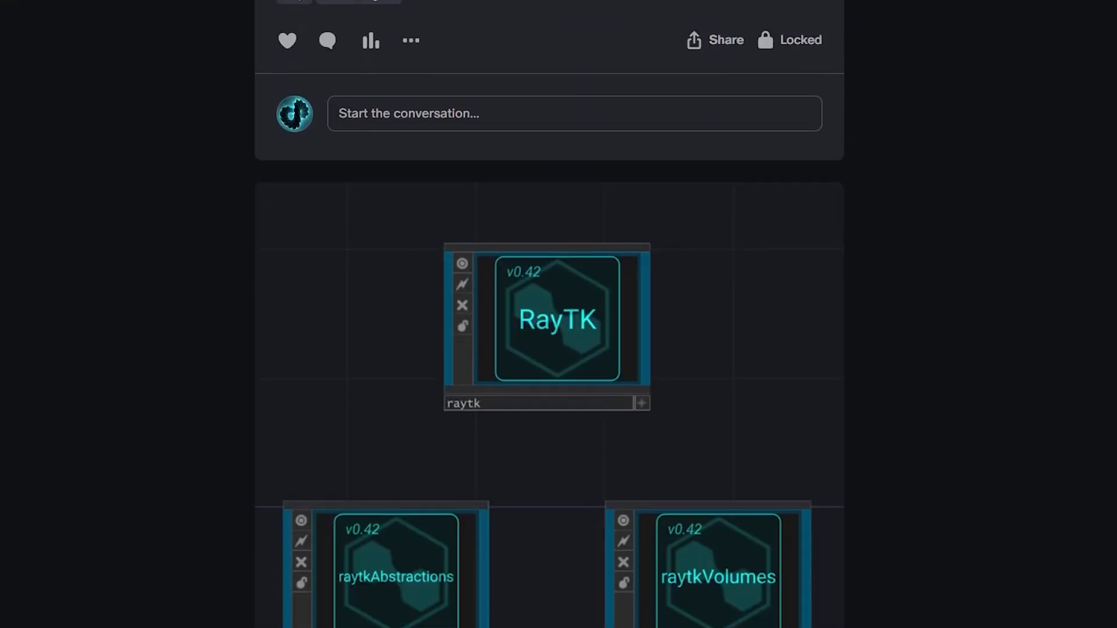
{"action": "scroll", "coordinate": [1112, 210], "scroll_direction": "down", "scroll_amount": 20}
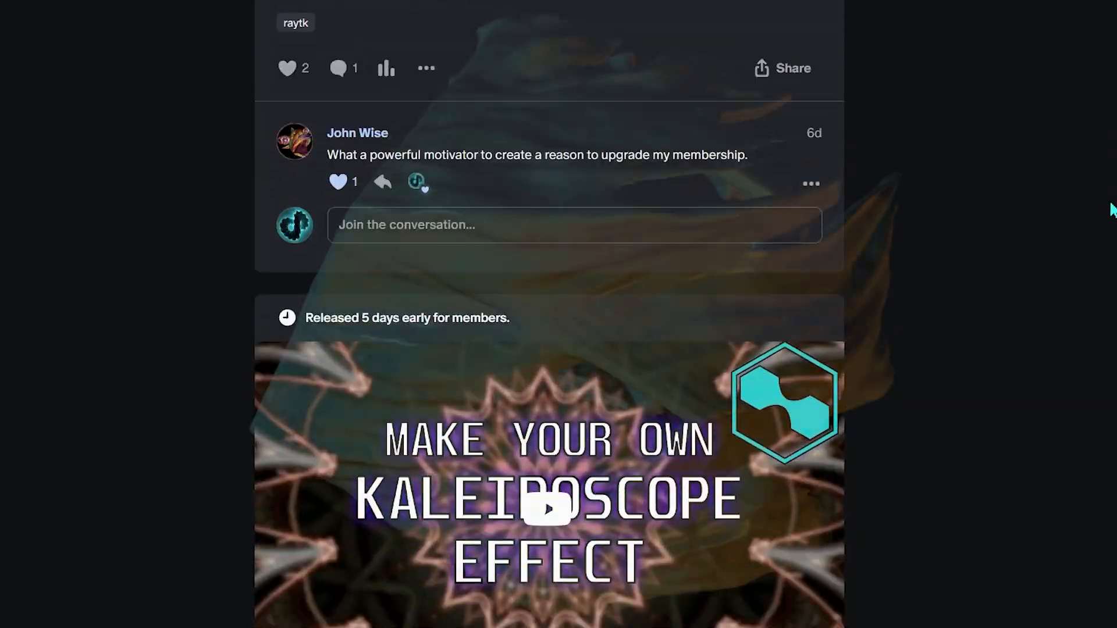
{"action": "scroll", "coordinate": [1112, 209], "scroll_direction": "down", "scroll_amount": 20}
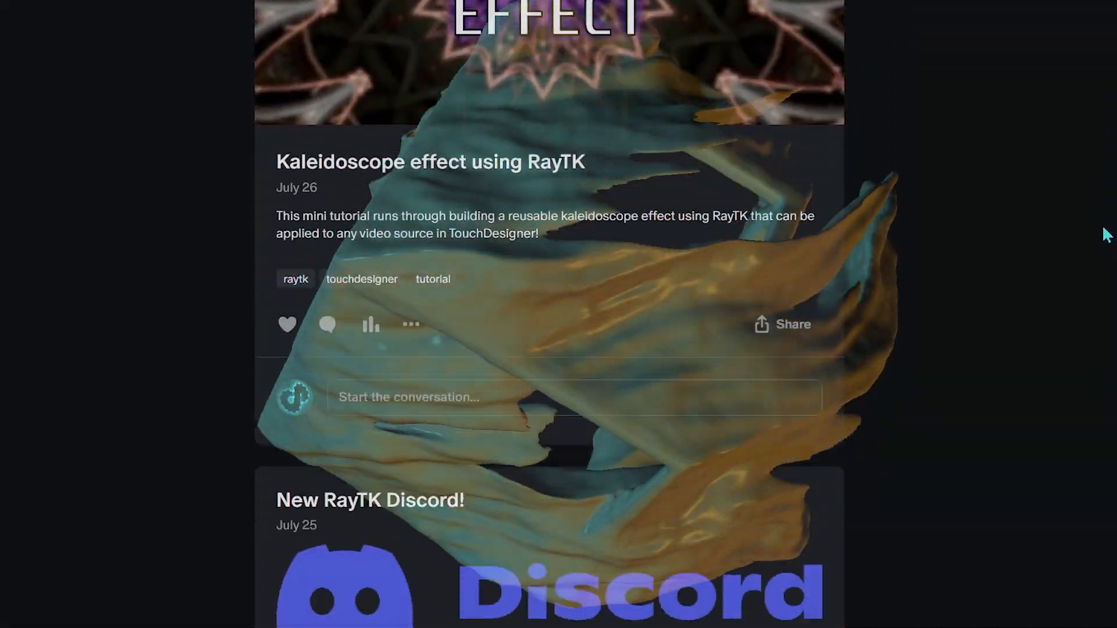